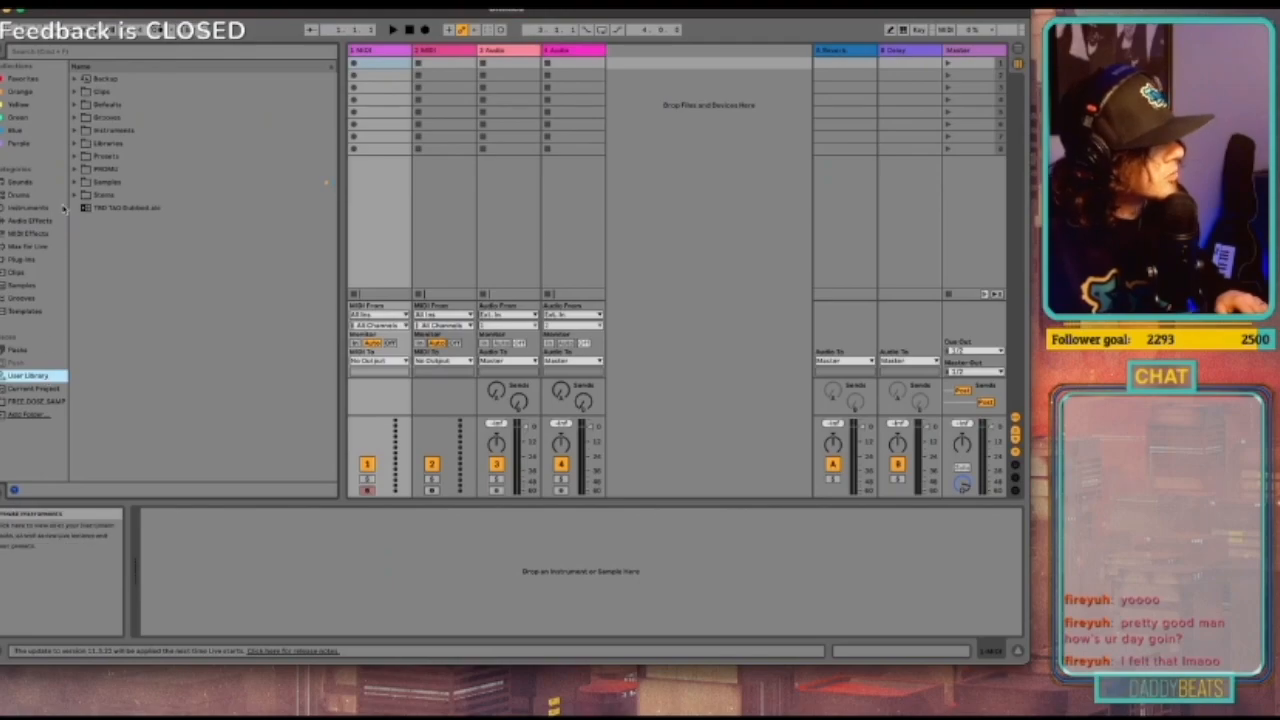
Step: Browse the royalty-free part of the user sample library for drum breaks and preview the HARLEM 92 BPM break
left_click(83, 221)
left_click(91, 260)
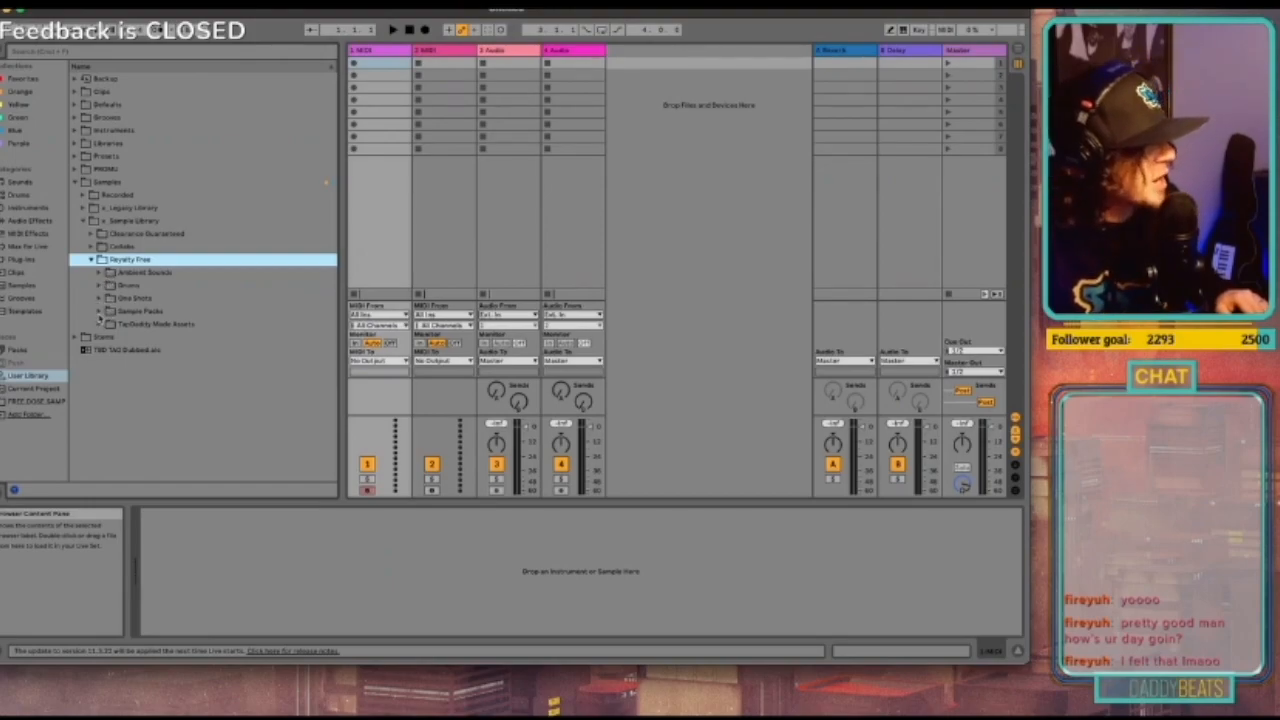
left_click(108, 312)
left_click(100, 312)
left_click(101, 287)
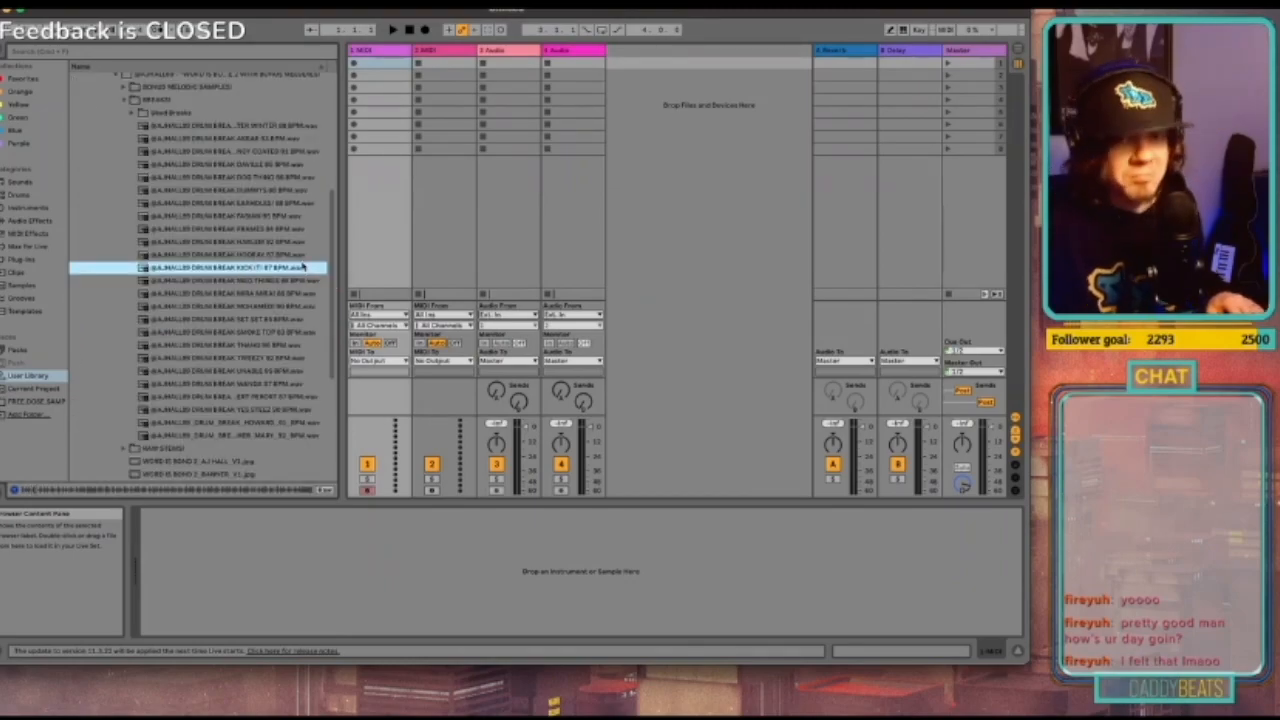
left_click(245, 243)
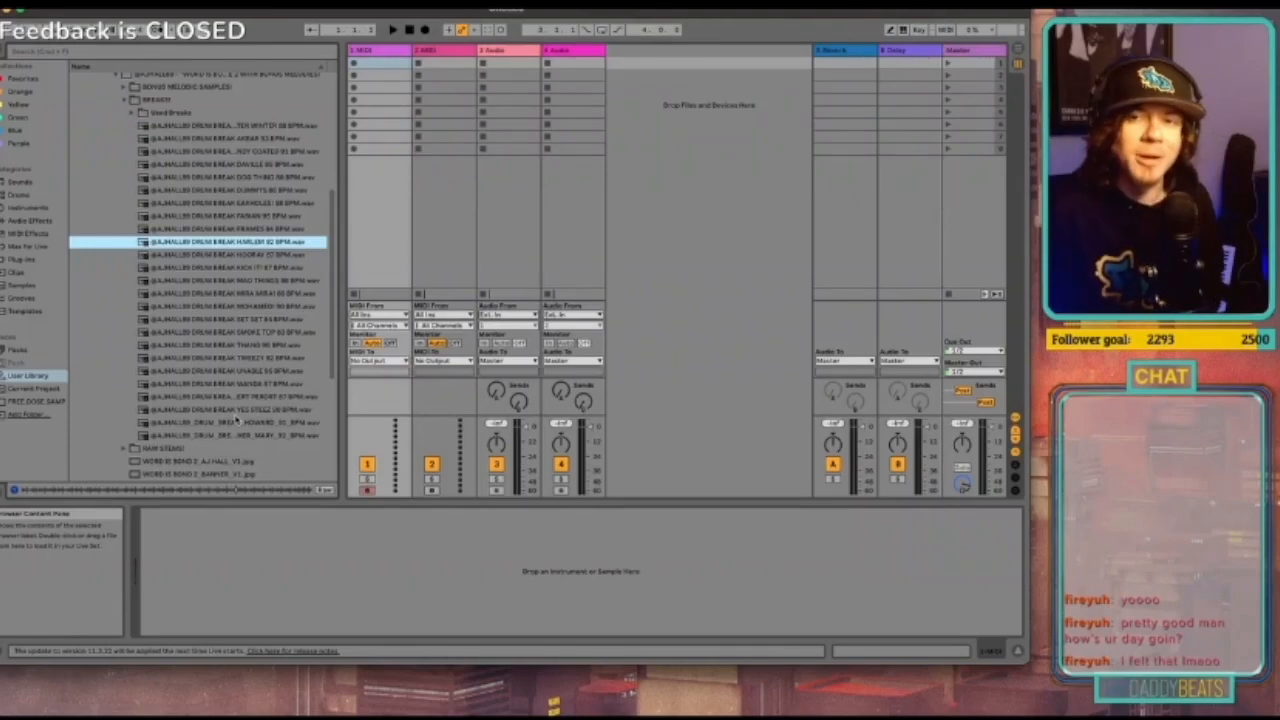
Step: Place the HARLEM drum break at the start of track 3 in the Arrangement and play it with a 16-bar loop around it
key("Tab")
left_click_drag(489, 266, 348, 266)
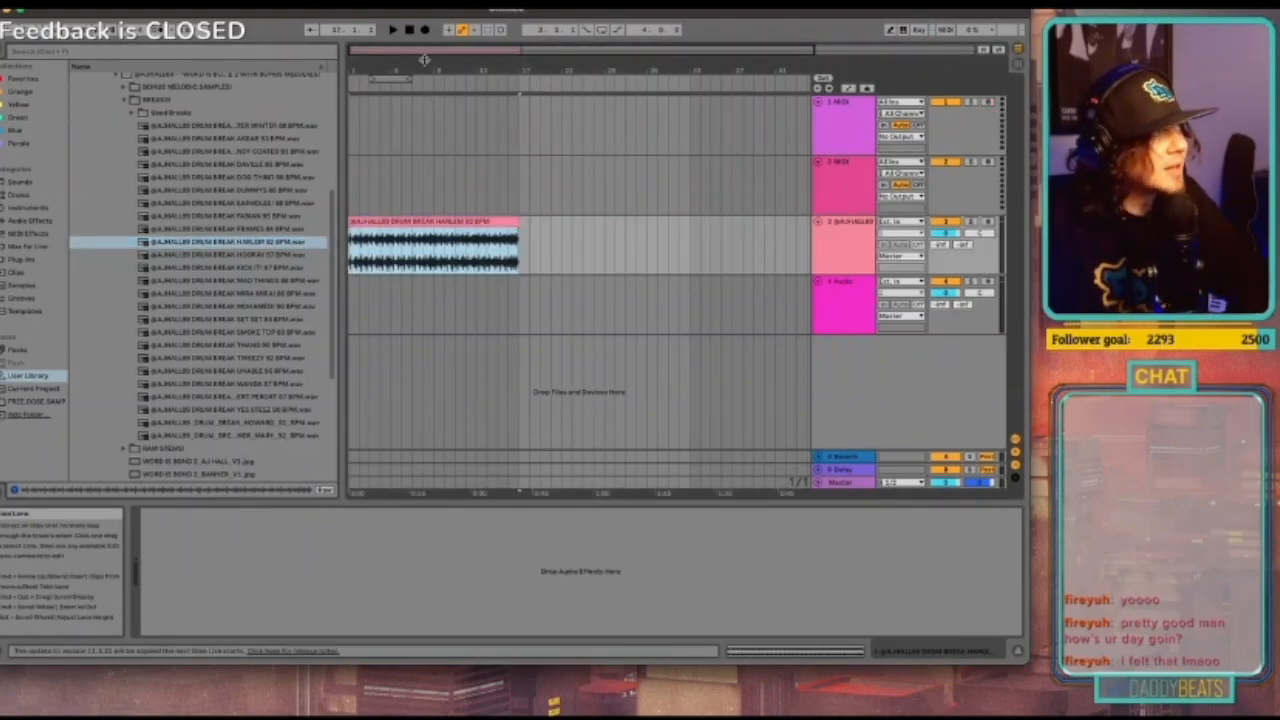
left_click_drag(371, 79, 518, 81)
key("space")
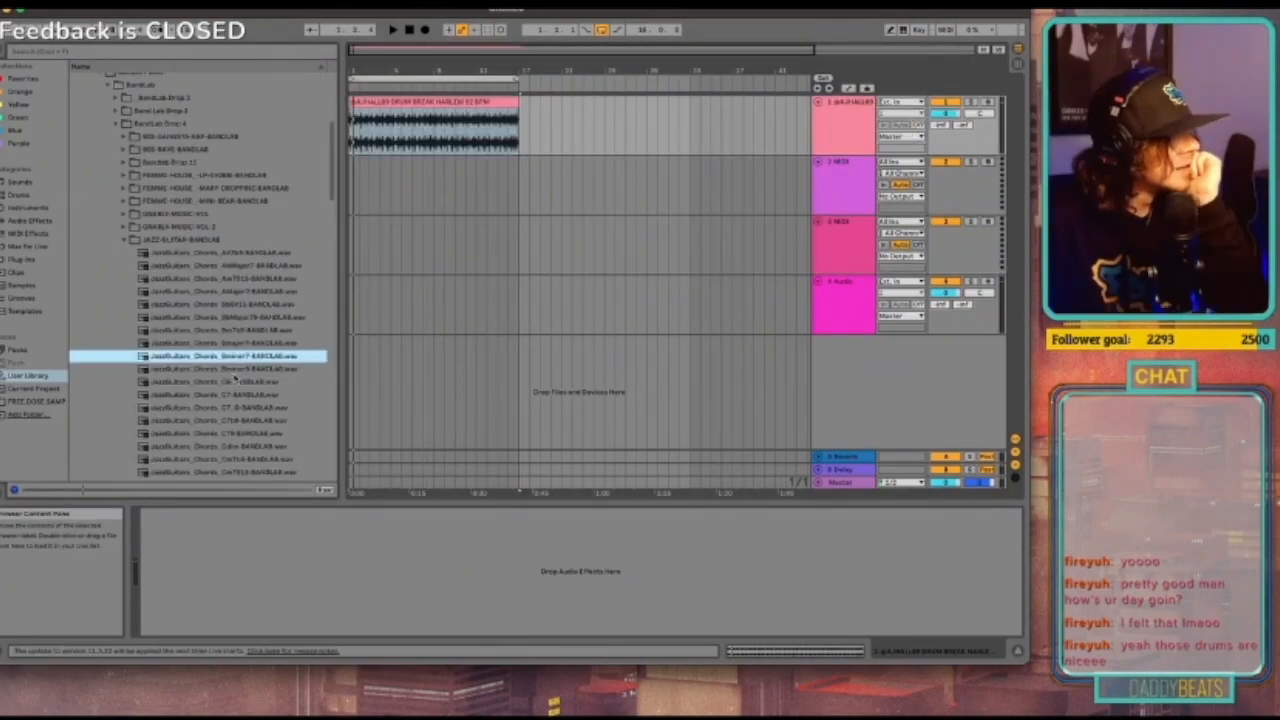
Step: Audition the jazz guitar chord samples from Bminor9 to C79 in the JAZZ-GUITAR-BANDLAB folder
left_click(233, 369)
left_click(233, 383)
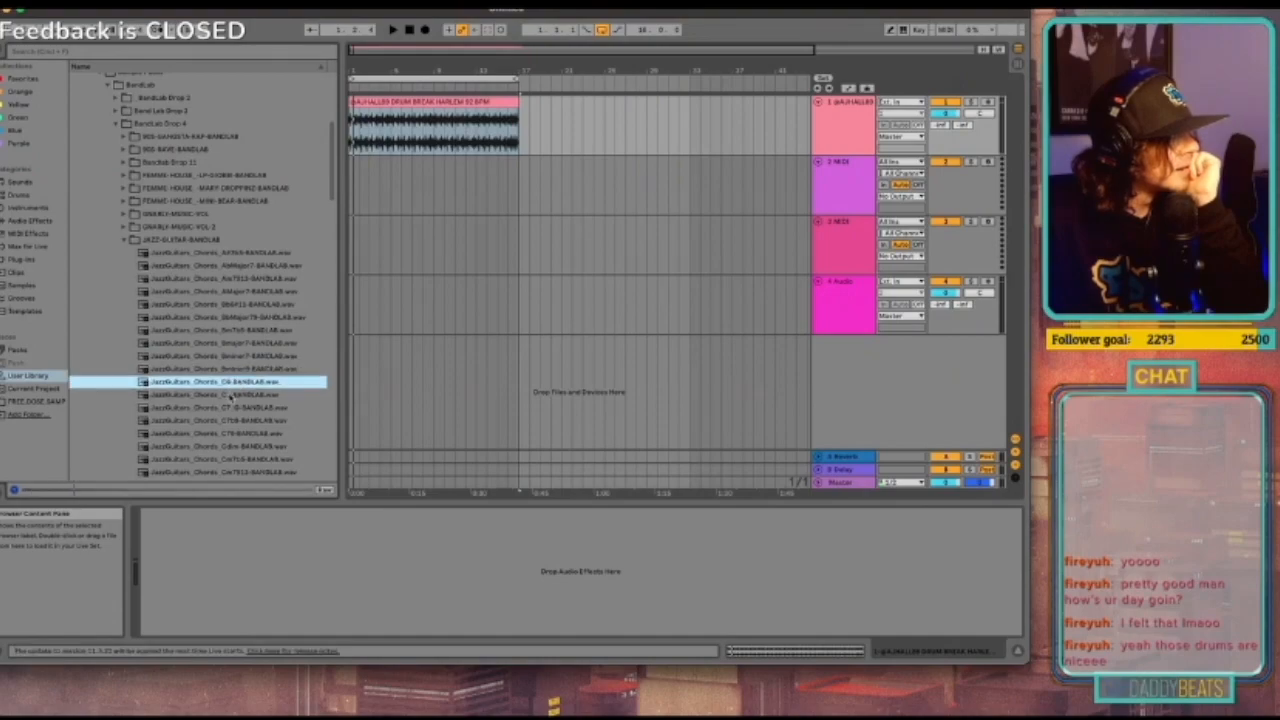
left_click(232, 395)
left_click(230, 409)
left_click(231, 421)
scroll(230, 425, "down", 2)
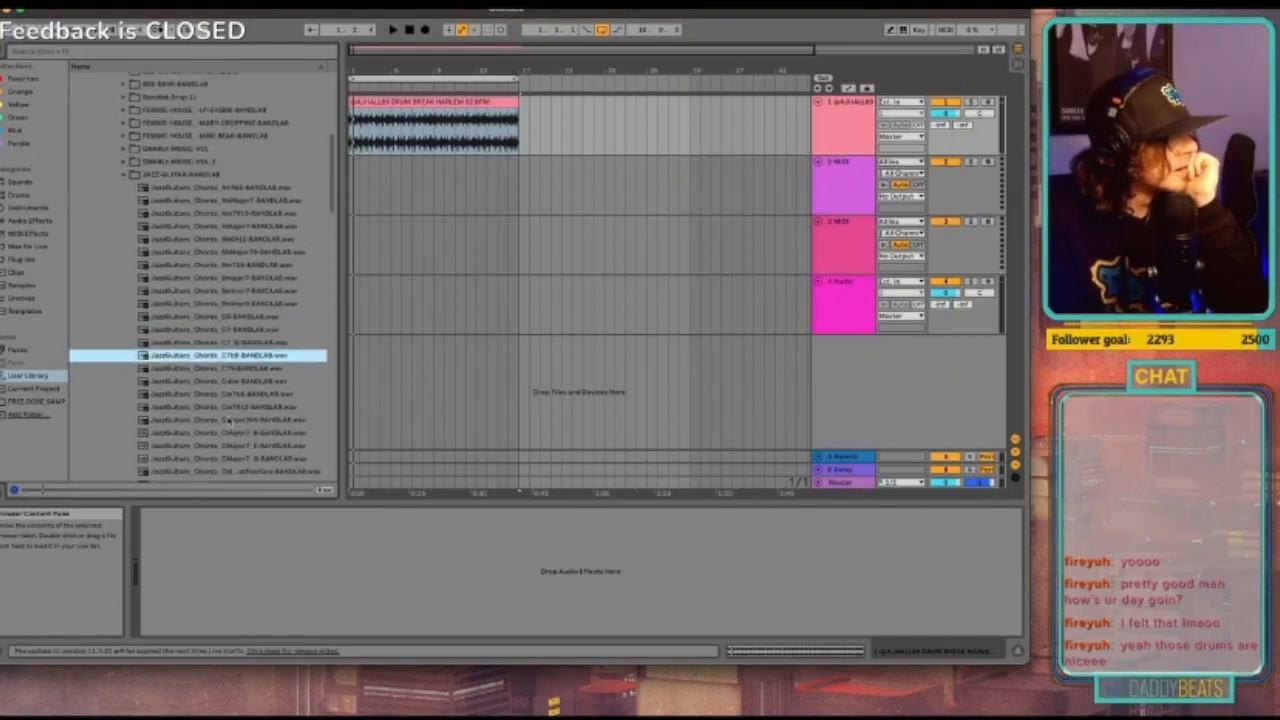
left_click(222, 370)
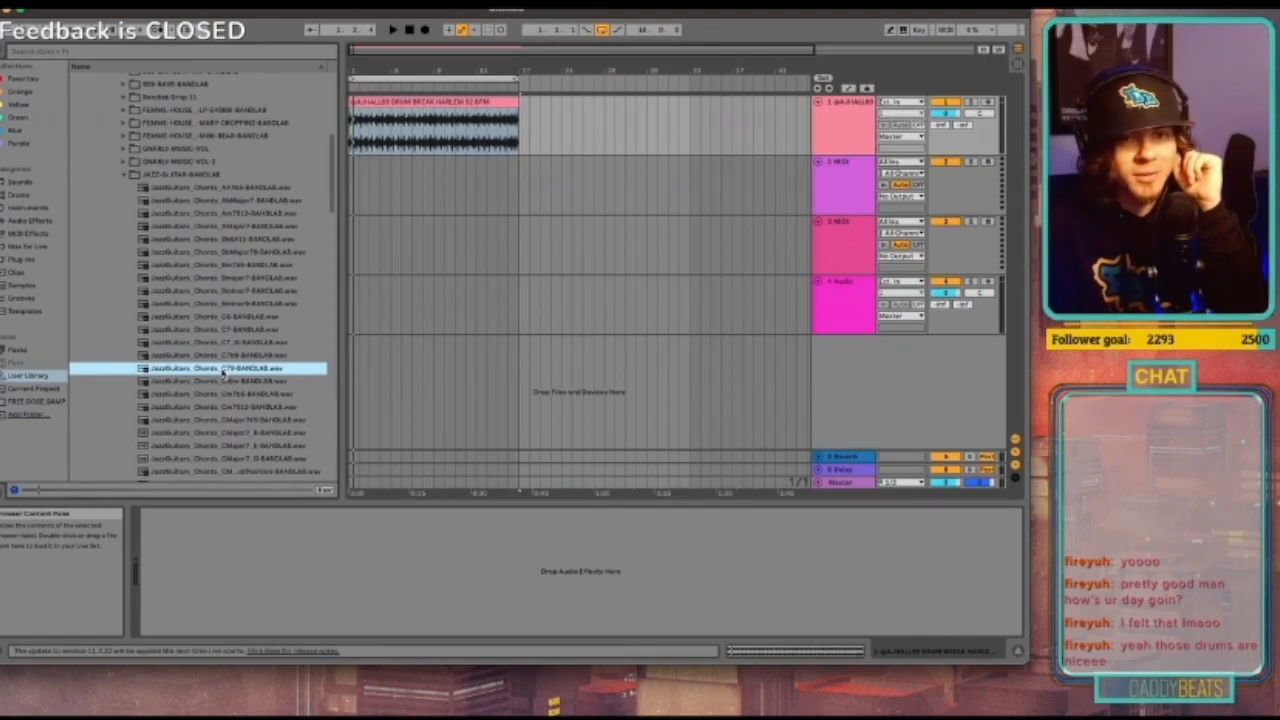
scroll(194, 257, "up", 1)
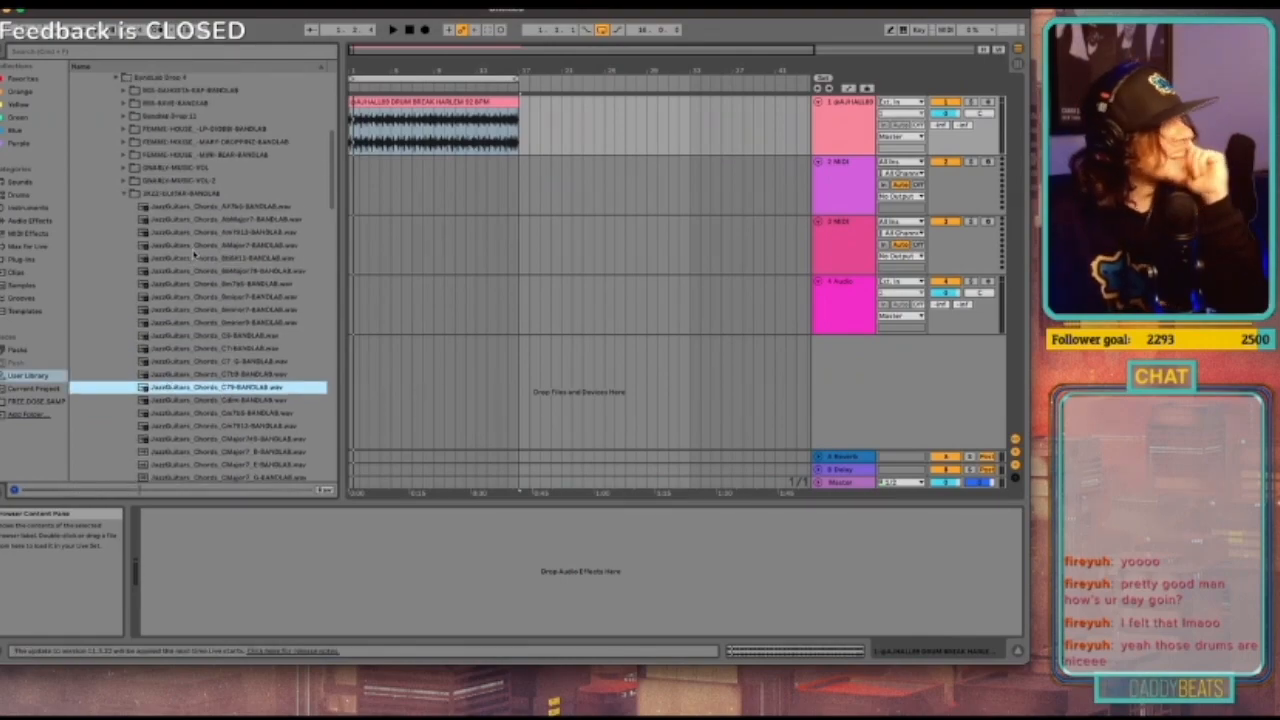
scroll(194, 257, "up", 1)
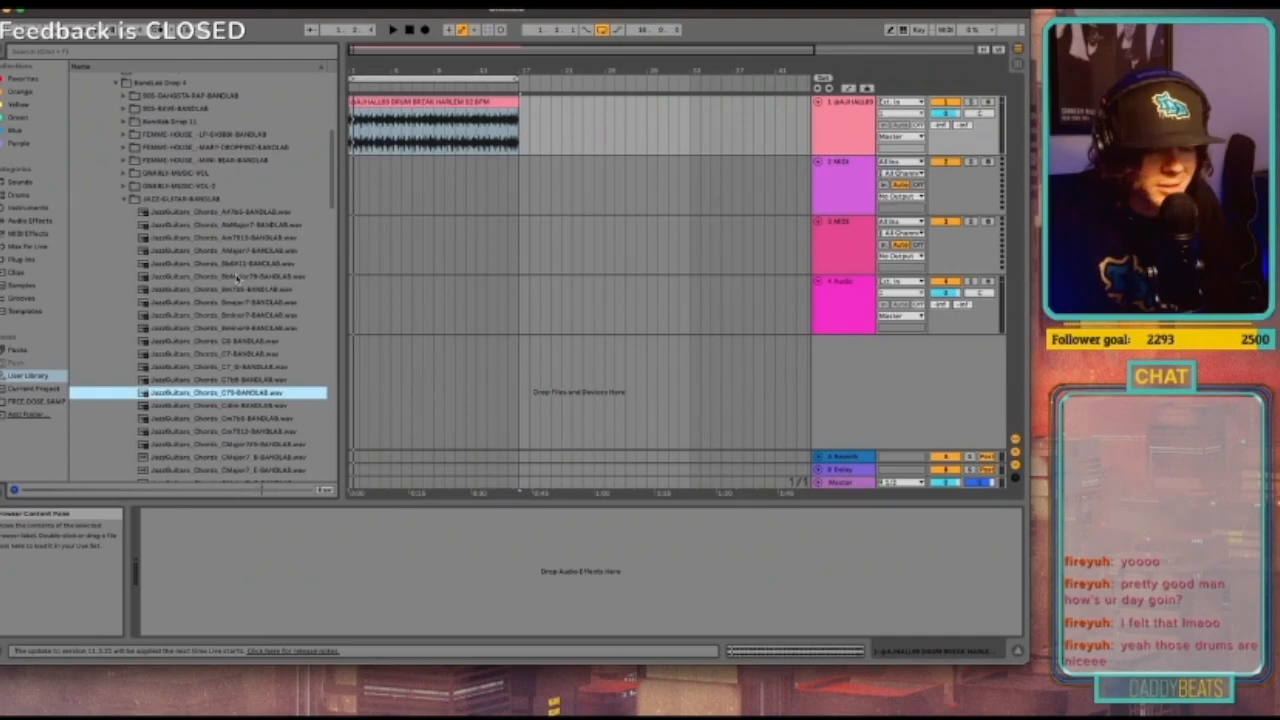
Step: Add an empty Drum Rack to the MIDI track directly below the drum break
left_click(329, 583)
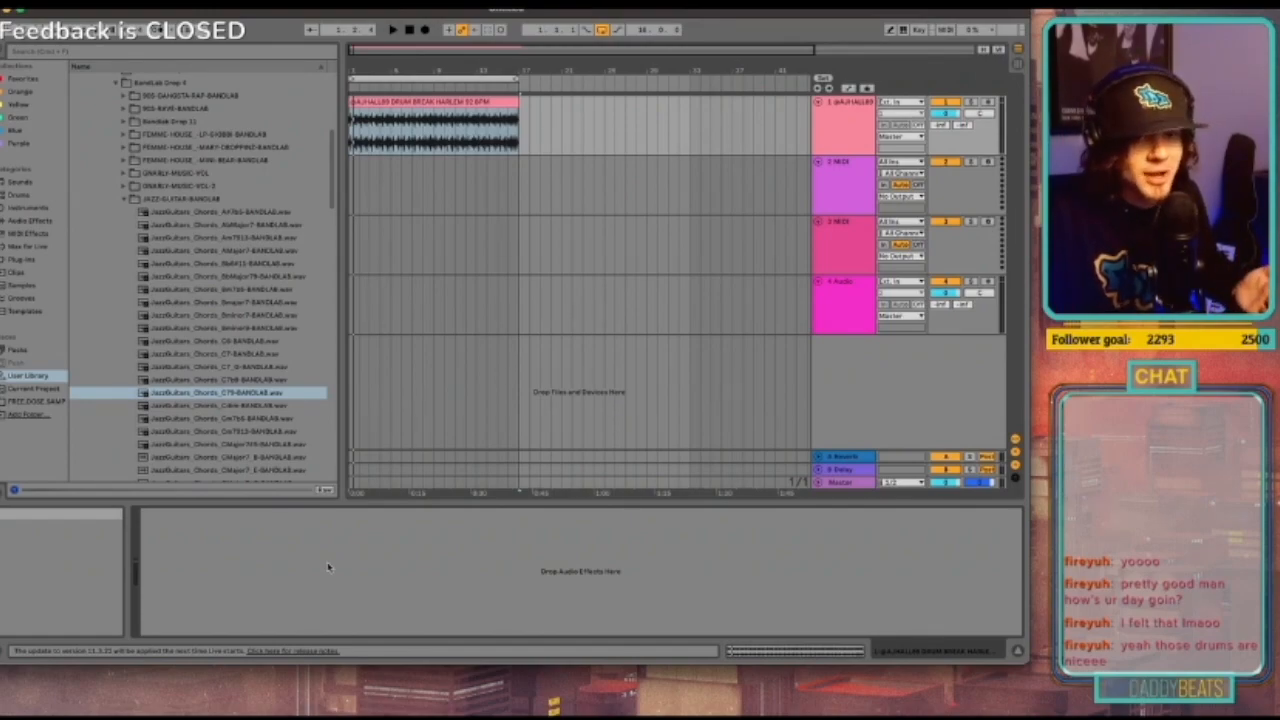
left_click(853, 181)
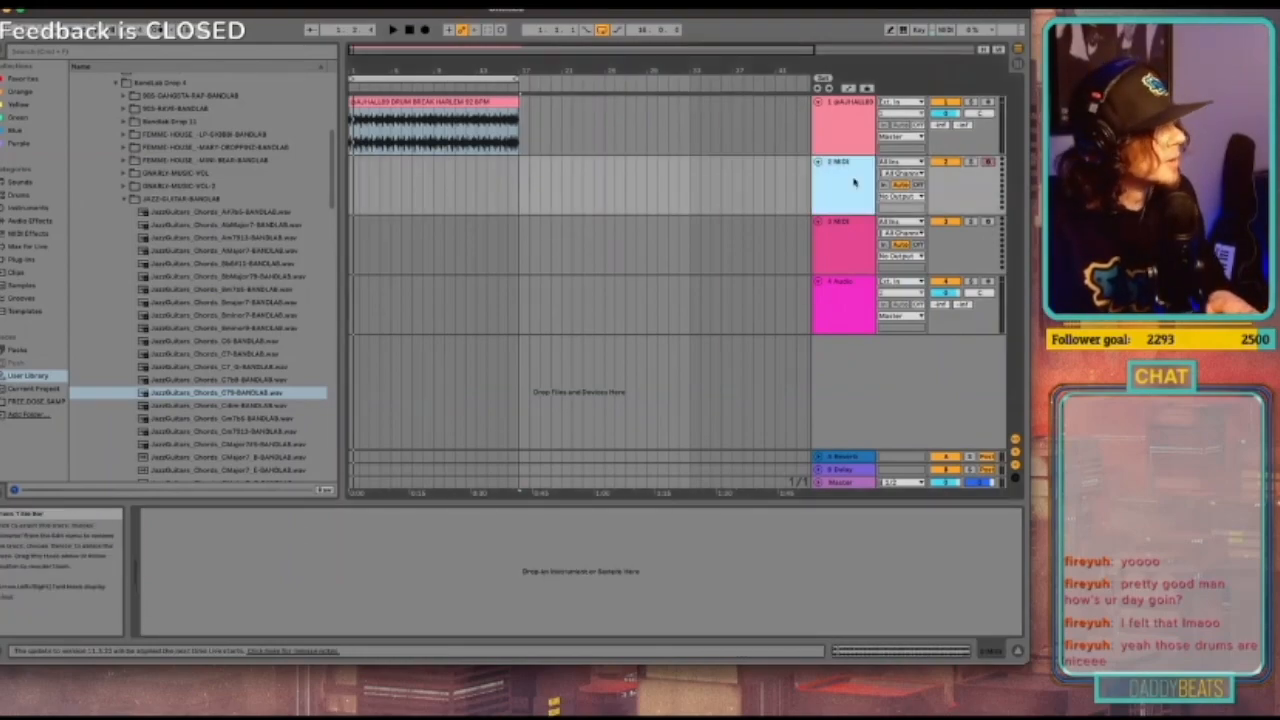
left_click(18, 196)
left_click(110, 91)
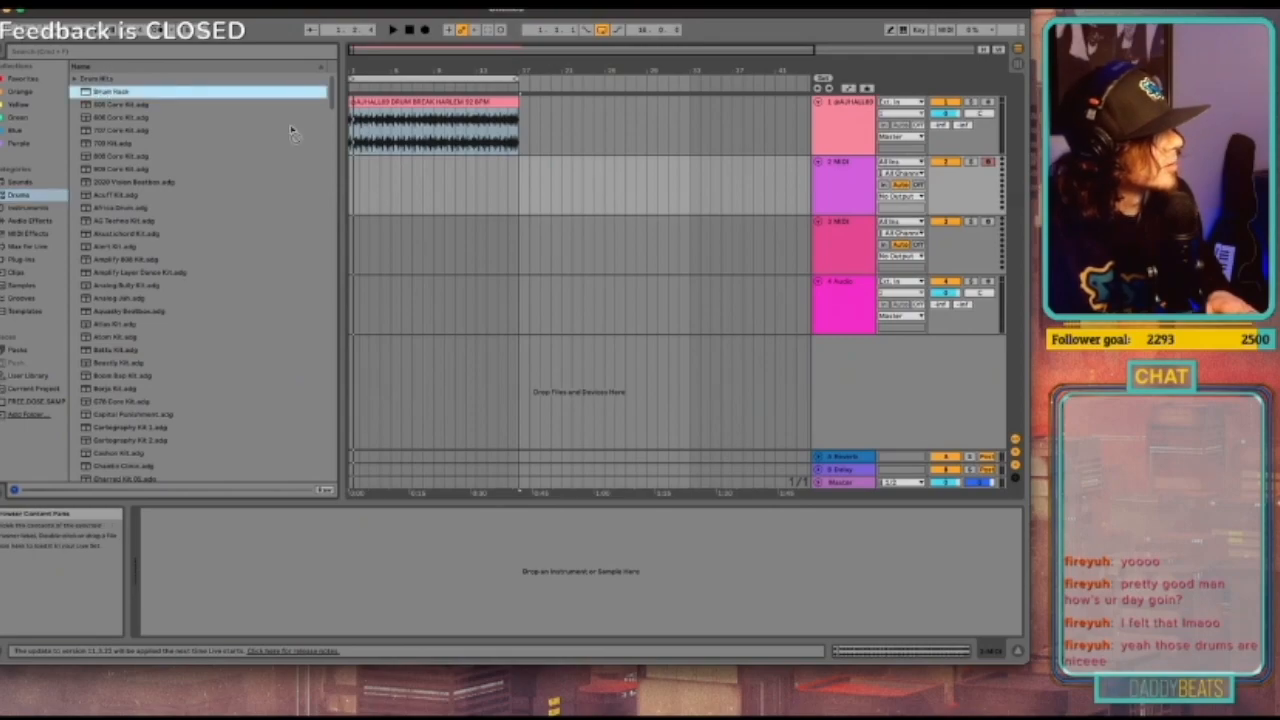
left_click_drag(452, 178, 450, 174)
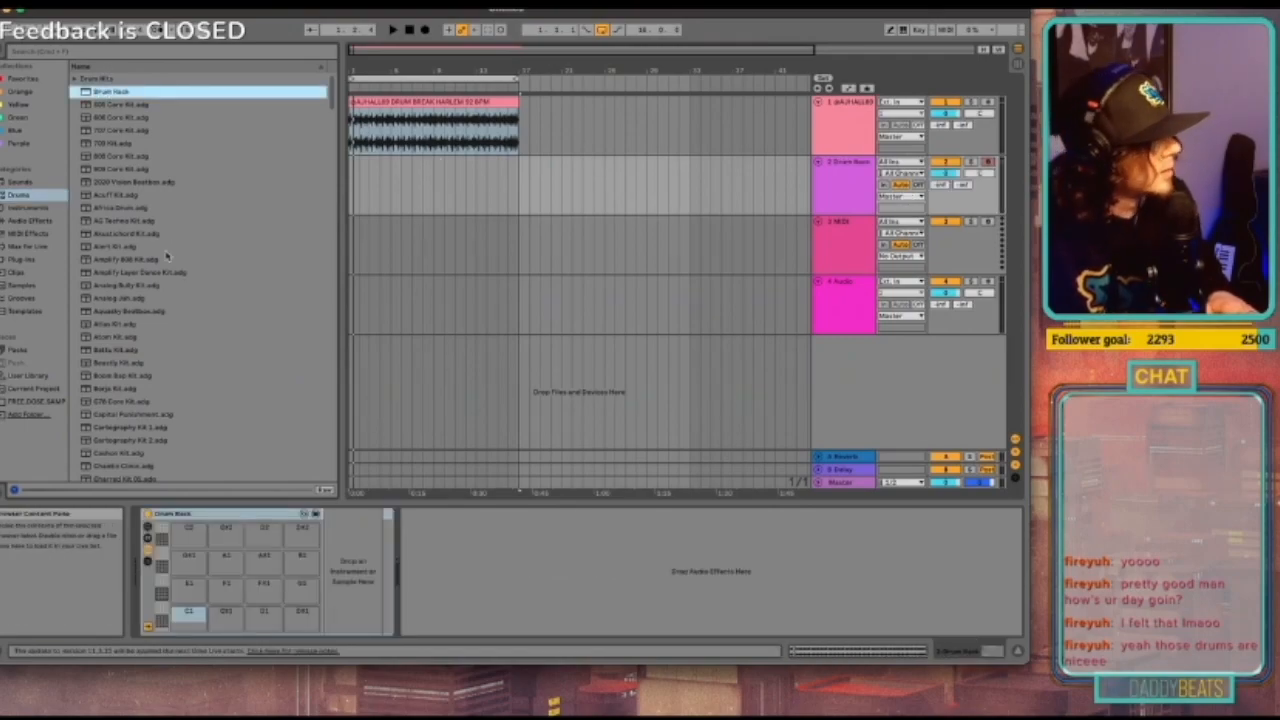
Step: Return to the user library and audition the jazz guitar chords from the folder's first sample through C7
left_click(26, 376)
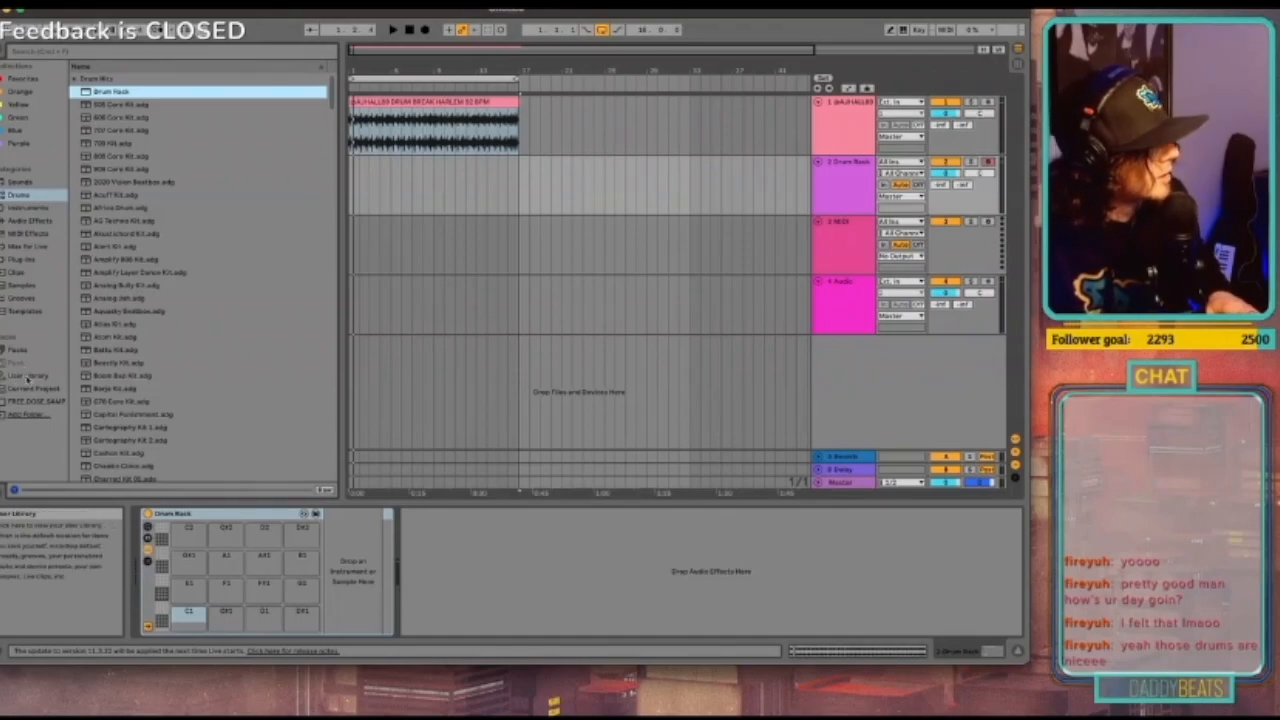
left_click(236, 212)
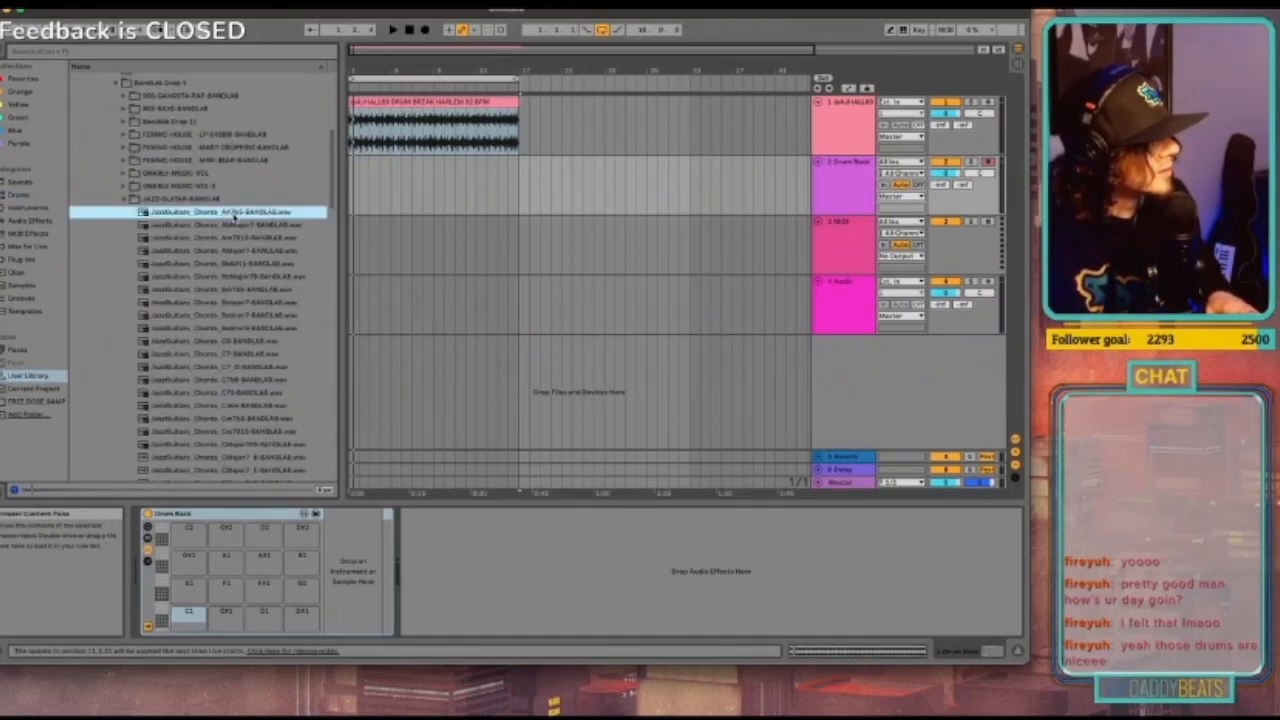
left_click(234, 225)
left_click(238, 238)
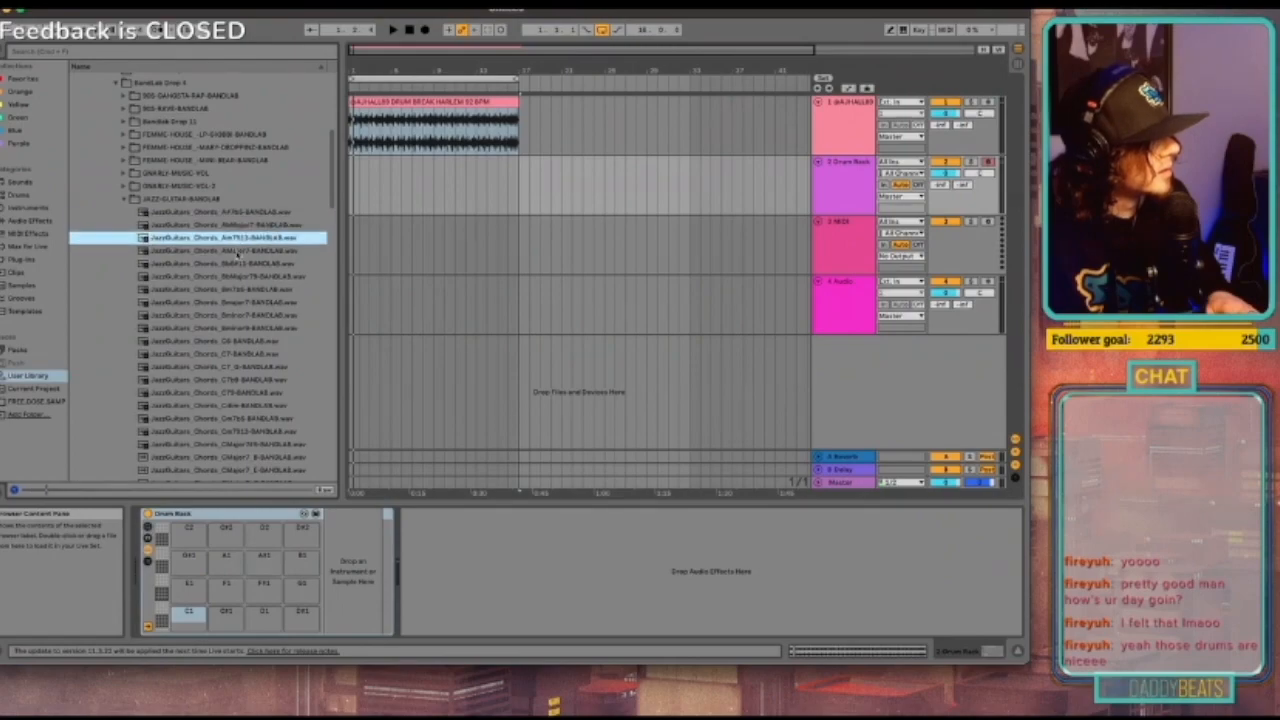
left_click(236, 251)
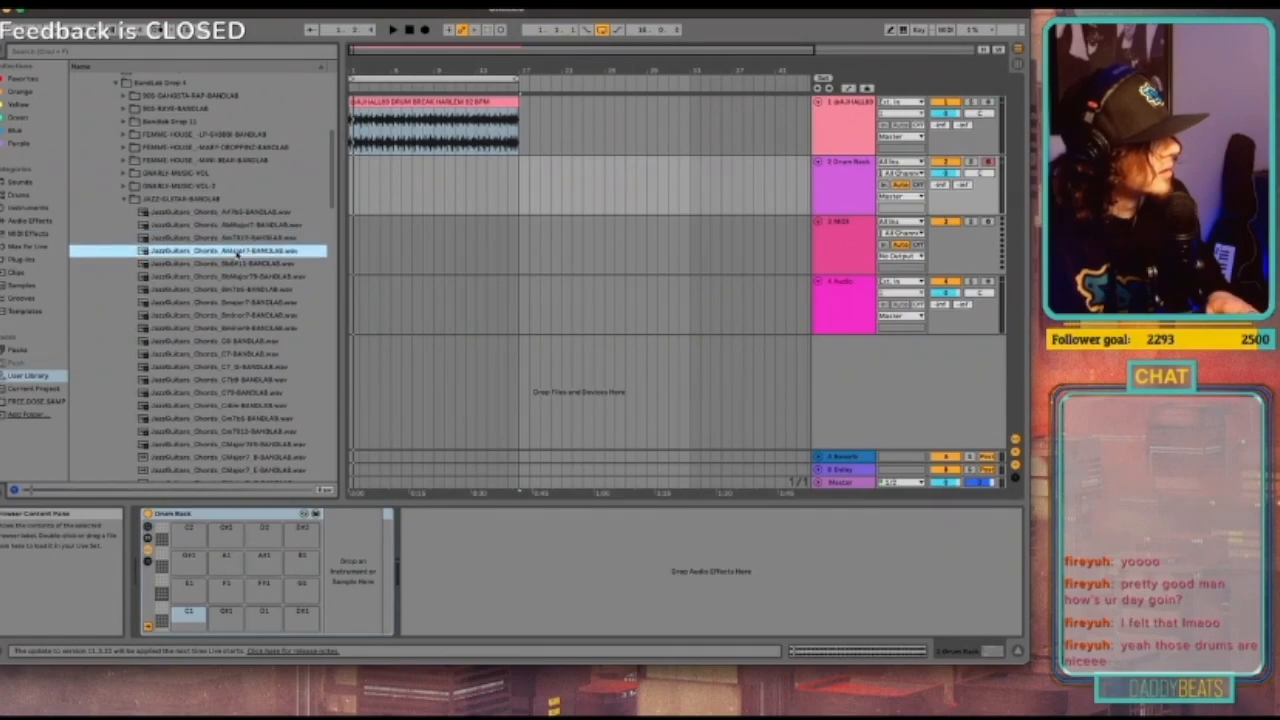
left_click(235, 276)
left_click(235, 289)
left_click(235, 302)
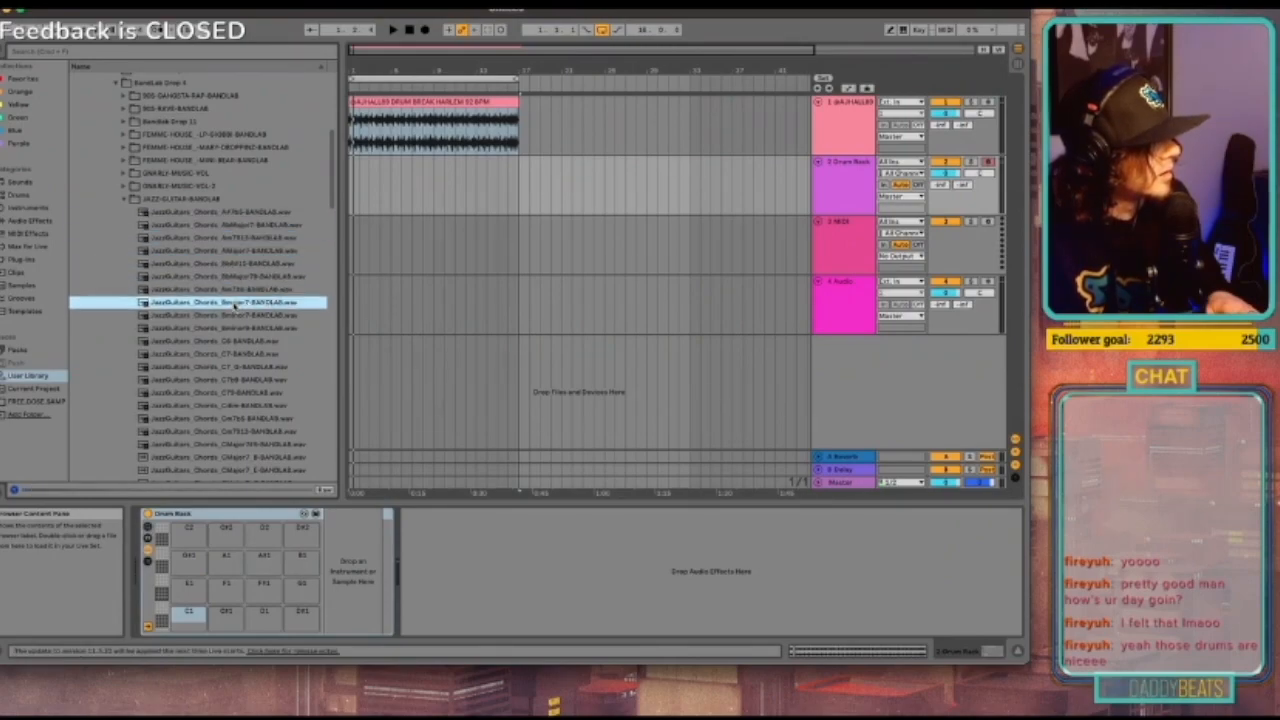
left_click(236, 316)
left_click(233, 329)
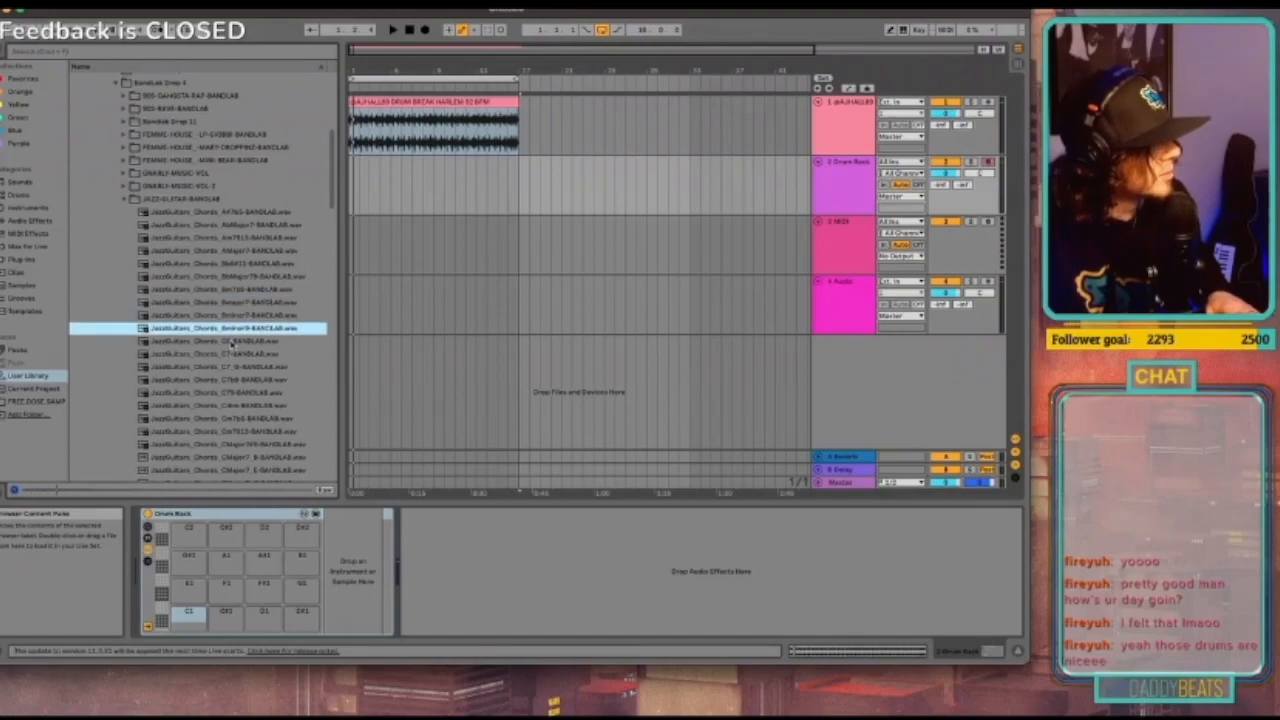
left_click(234, 342)
left_click(234, 355)
Step: Preview the Cminor7_A# jazz guitar chord and load it onto the Drum Rack's C#1 pad
scroll(233, 357, "down", 3)
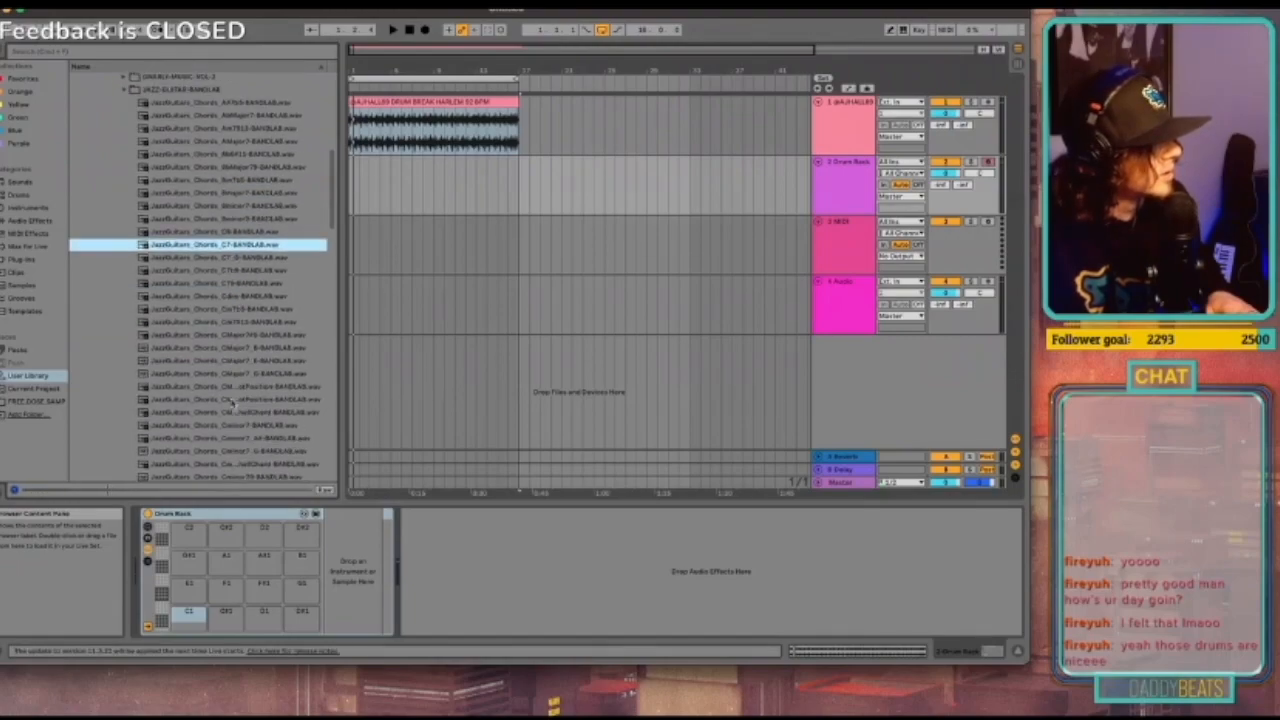
left_click(235, 439)
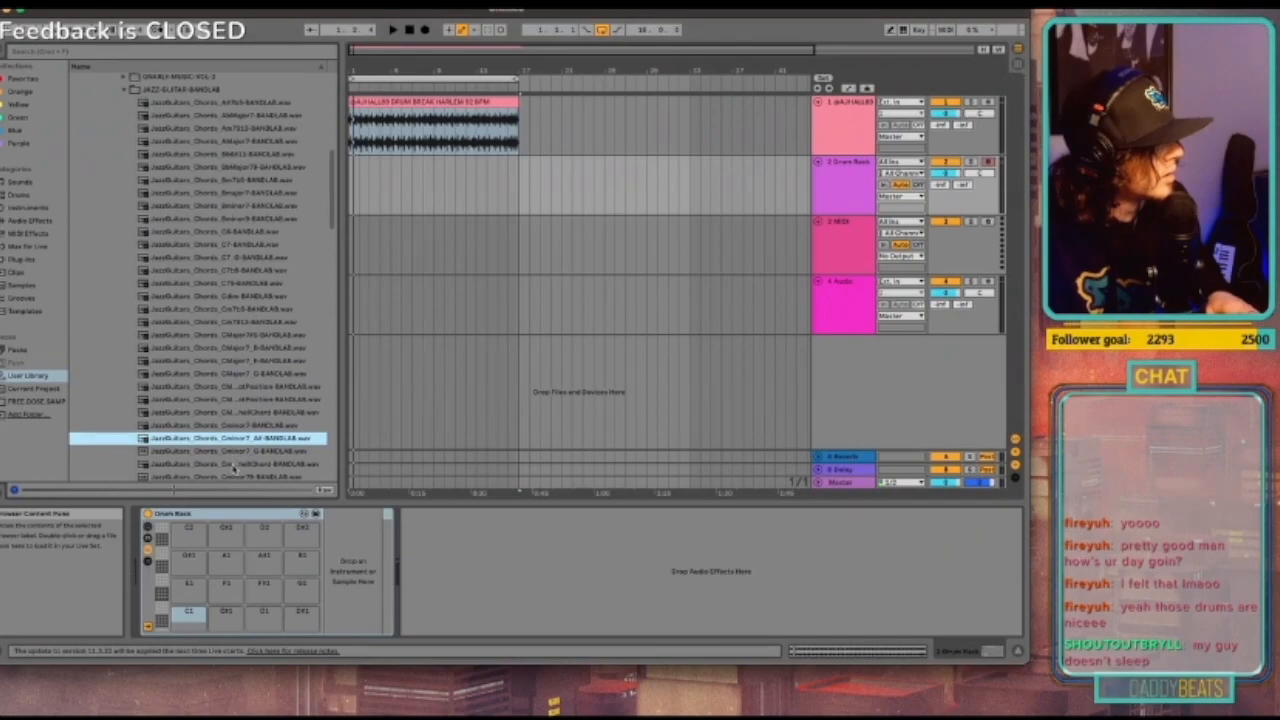
left_click_drag(228, 440, 226, 612)
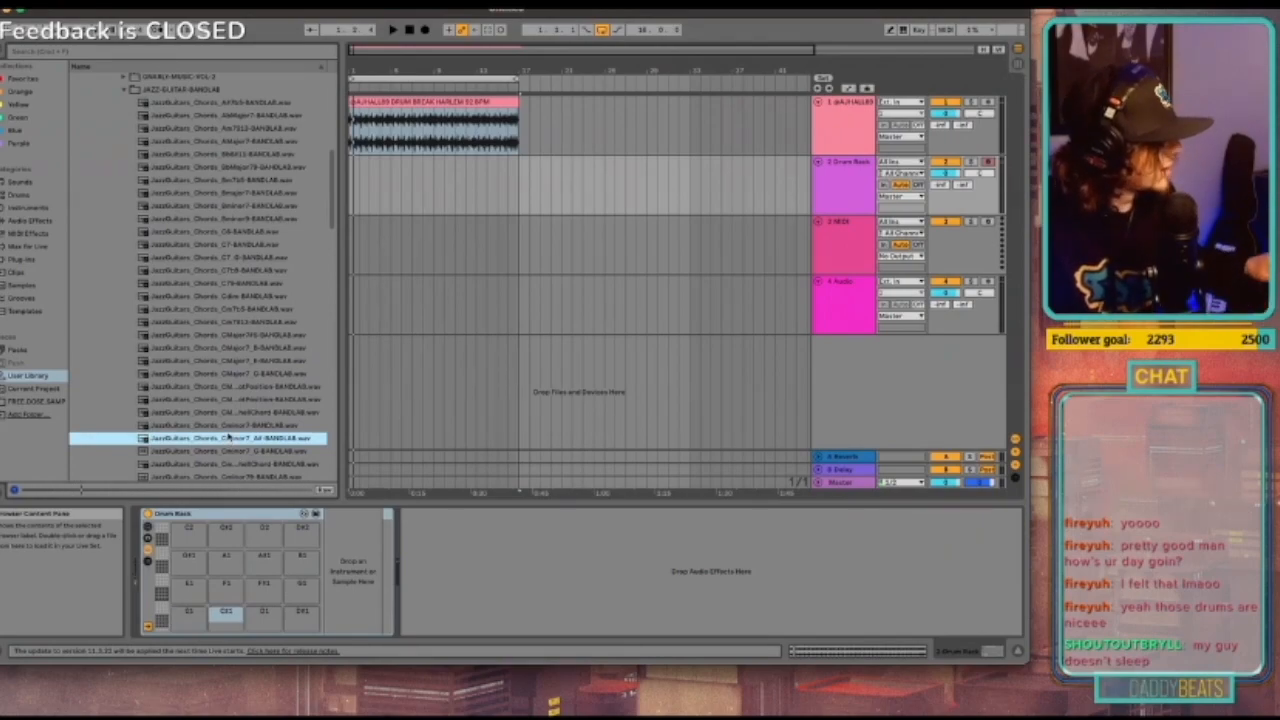
left_click(273, 617)
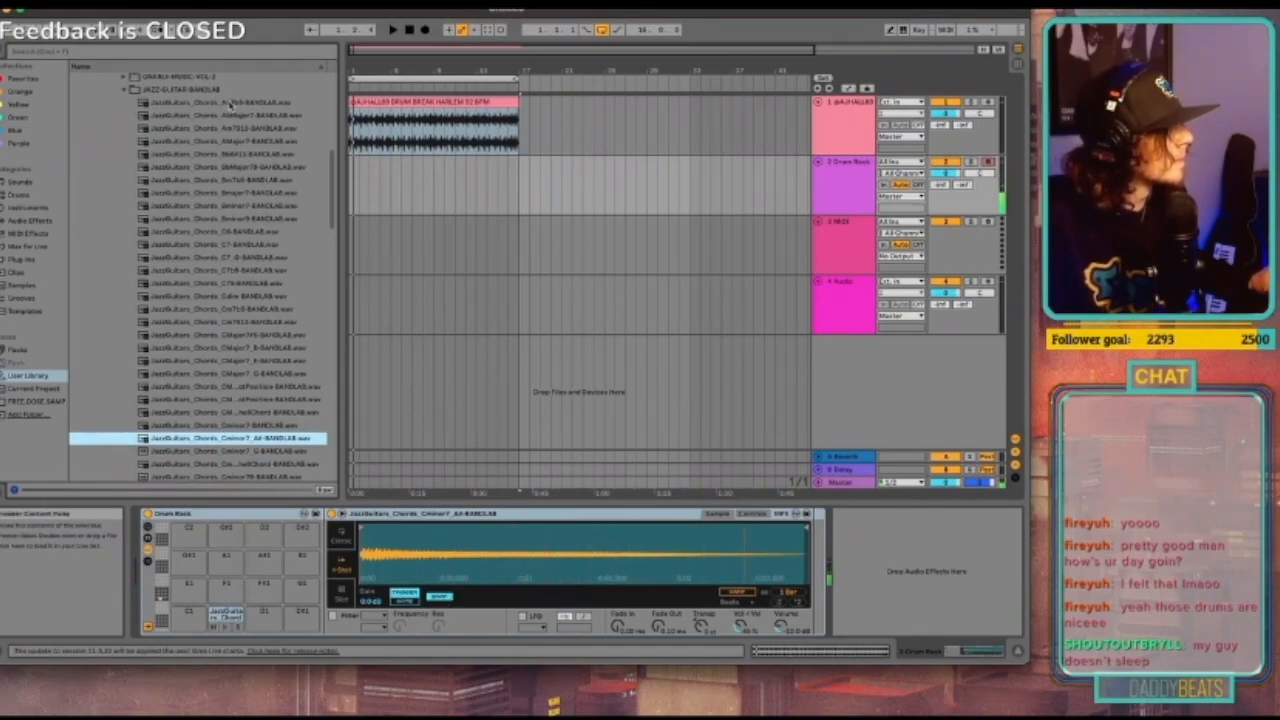
Step: Preview the first two jazz guitar chords and load AbMajor7 onto the Drum Rack's C1 pad
left_click(224, 103)
left_click(226, 116)
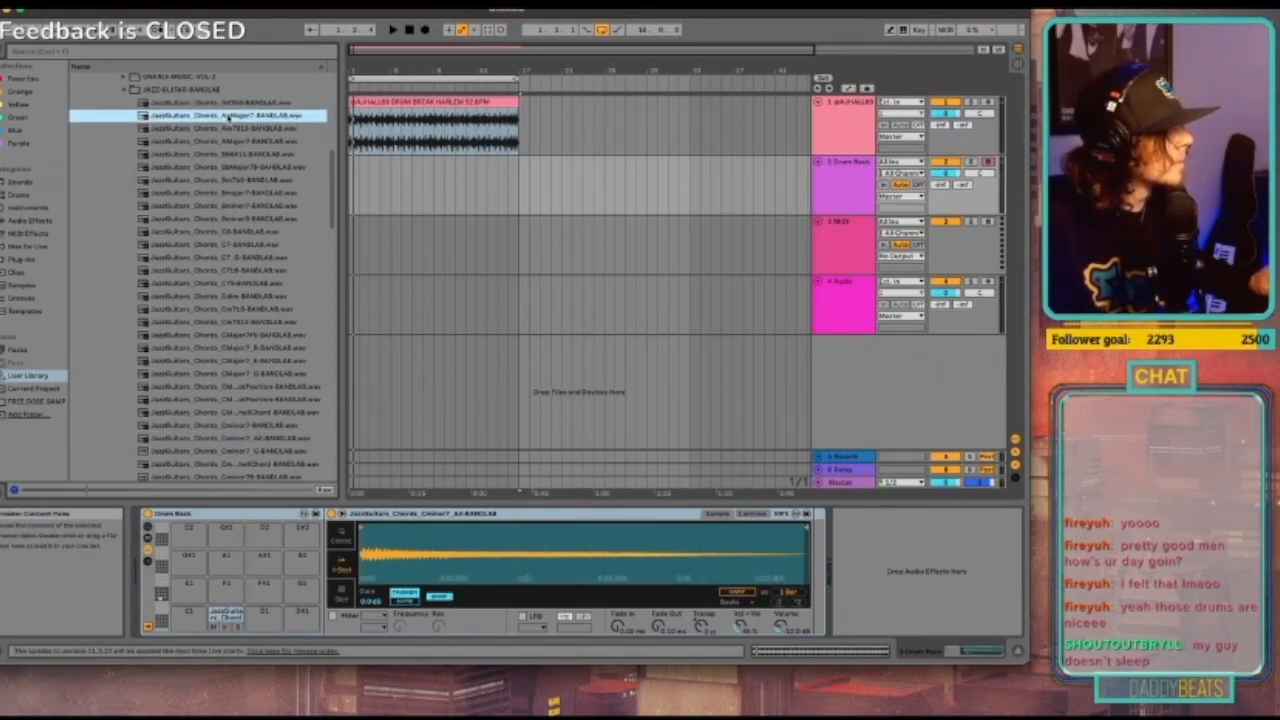
left_click(238, 590)
left_click_drag(239, 590, 191, 616)
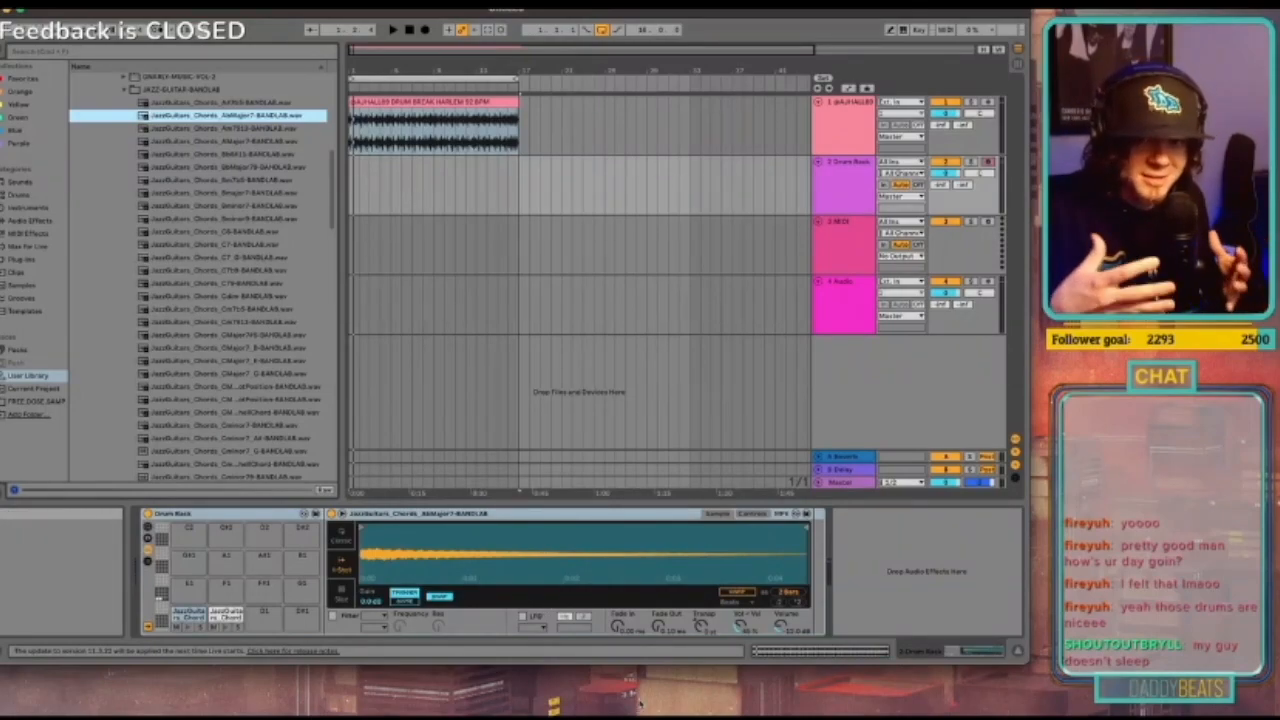
Step: Show the Drum Rack's chain list with its input/output settings and assign both guitar chord chains to choke group 1
left_click(150, 597)
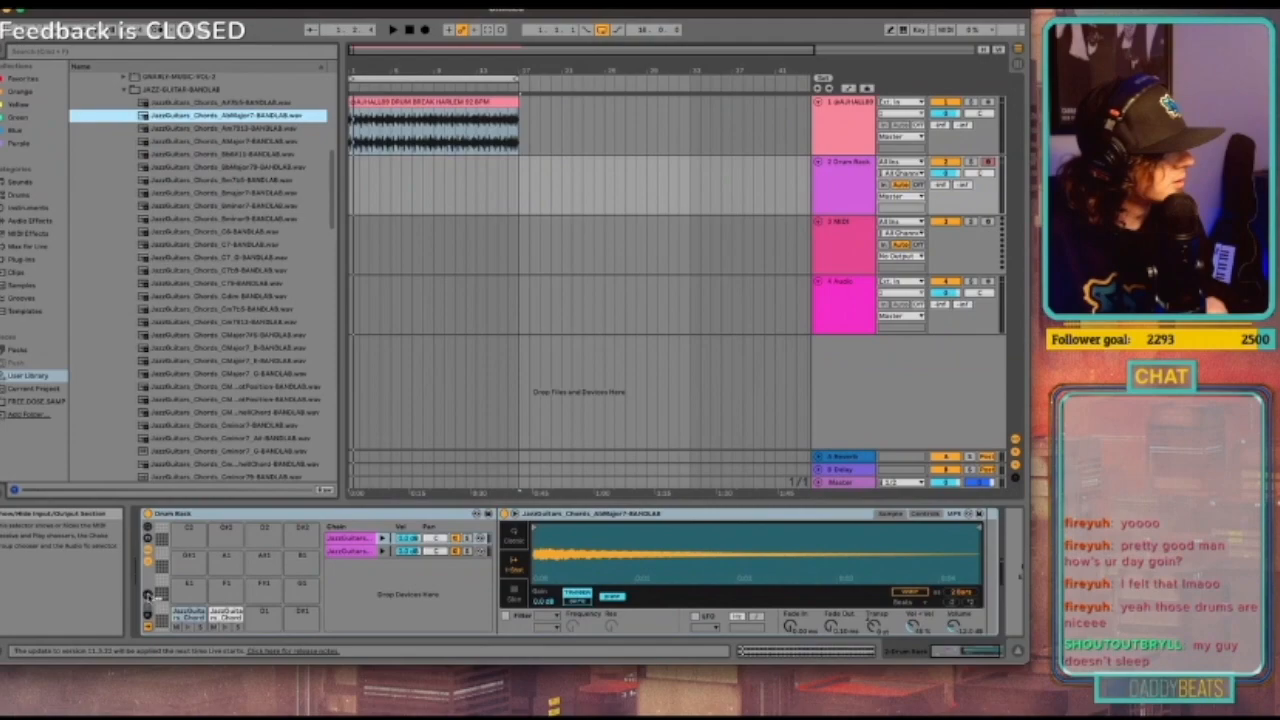
left_click(149, 596)
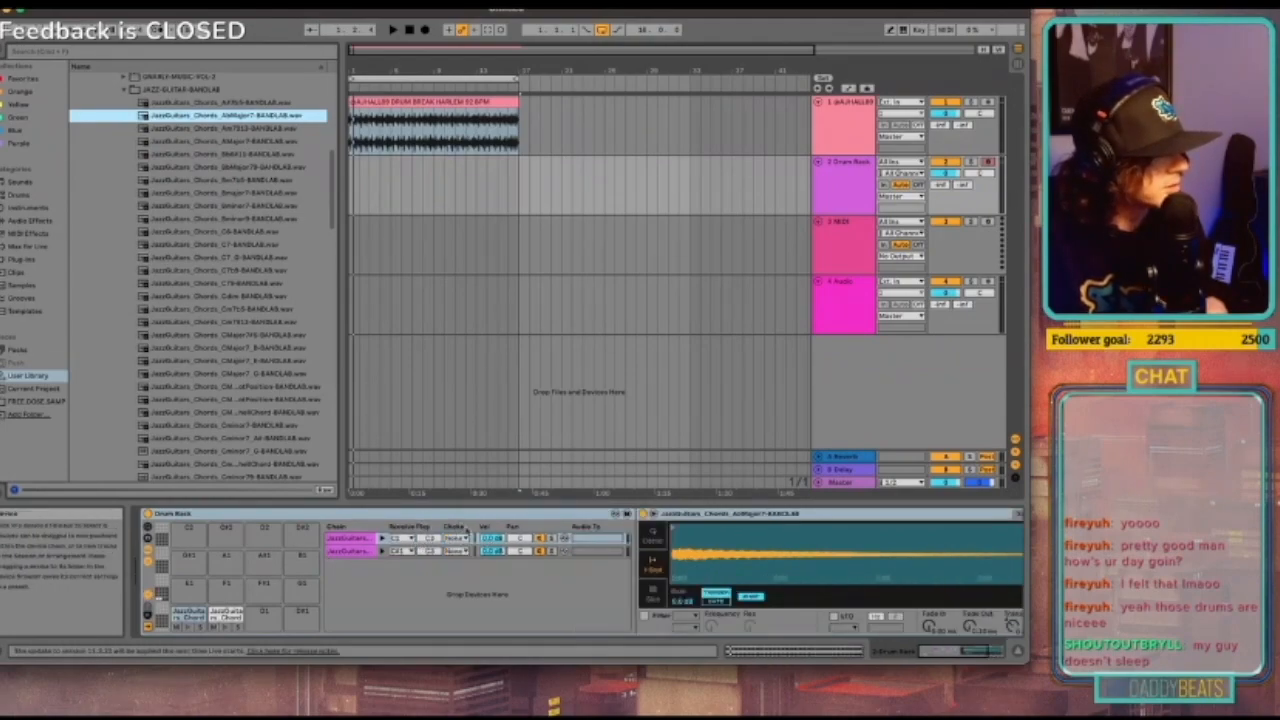
left_click(456, 539)
left_click(452, 372)
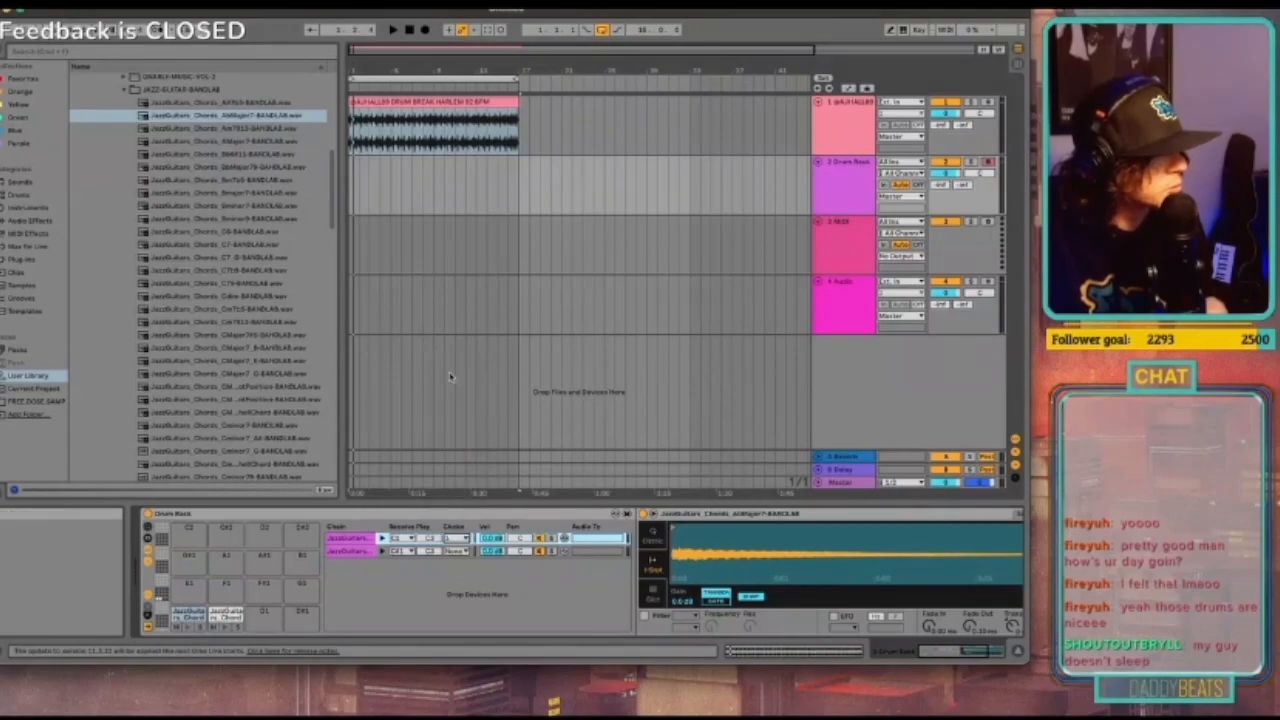
left_click(455, 551)
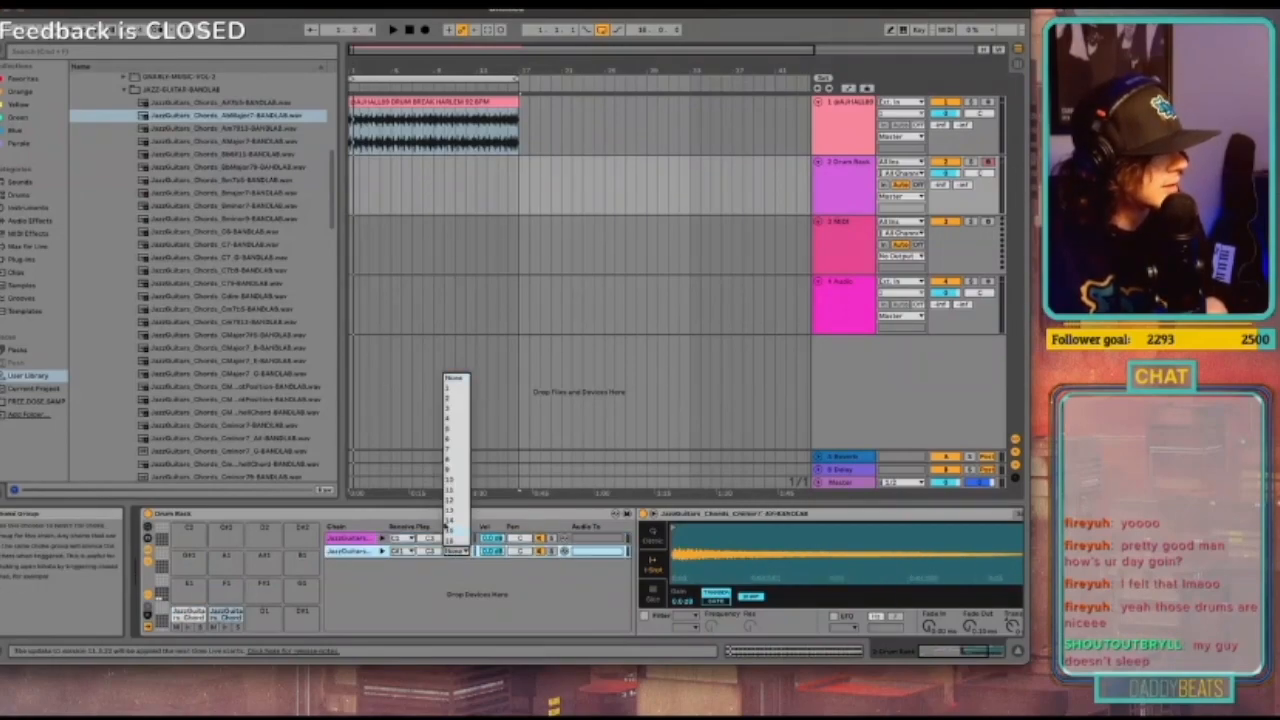
left_click(447, 388)
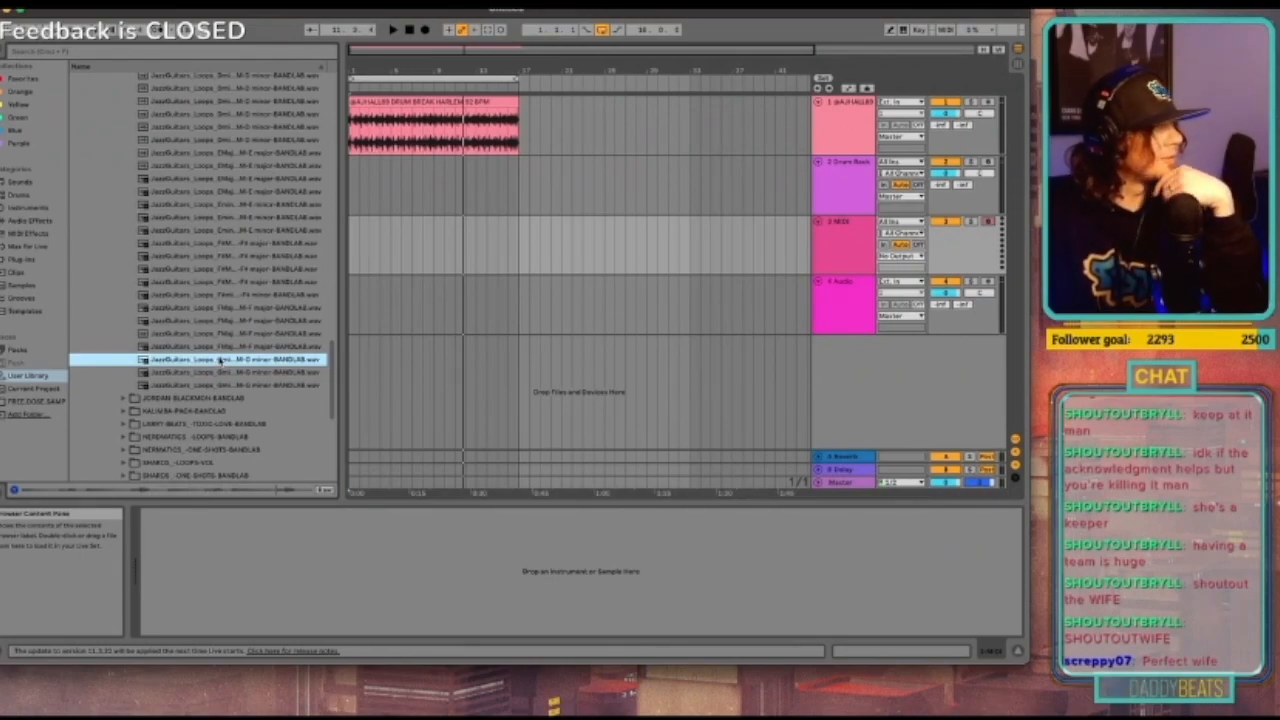
Step: Place the JazzGuitars G minor loop at the start of track 4 and repeat it back to back until the drum break's end
left_click_drag(220, 360, 356, 298)
key("space")
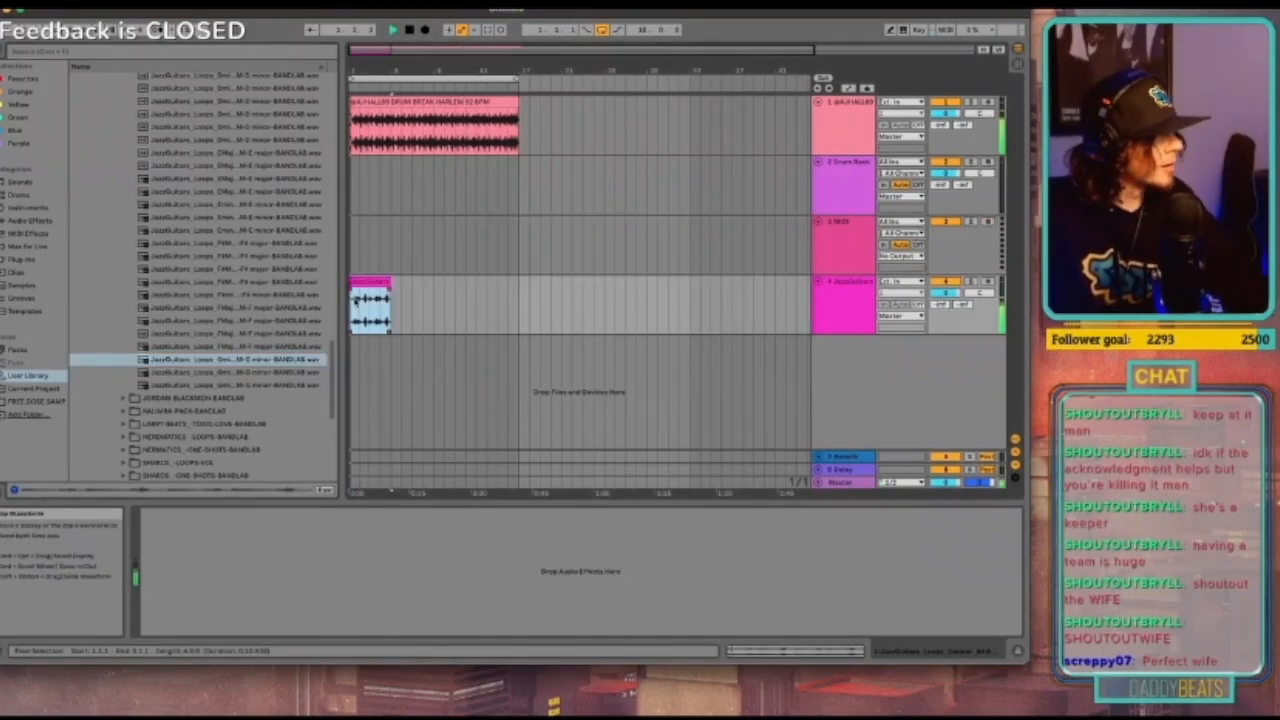
left_click(399, 309)
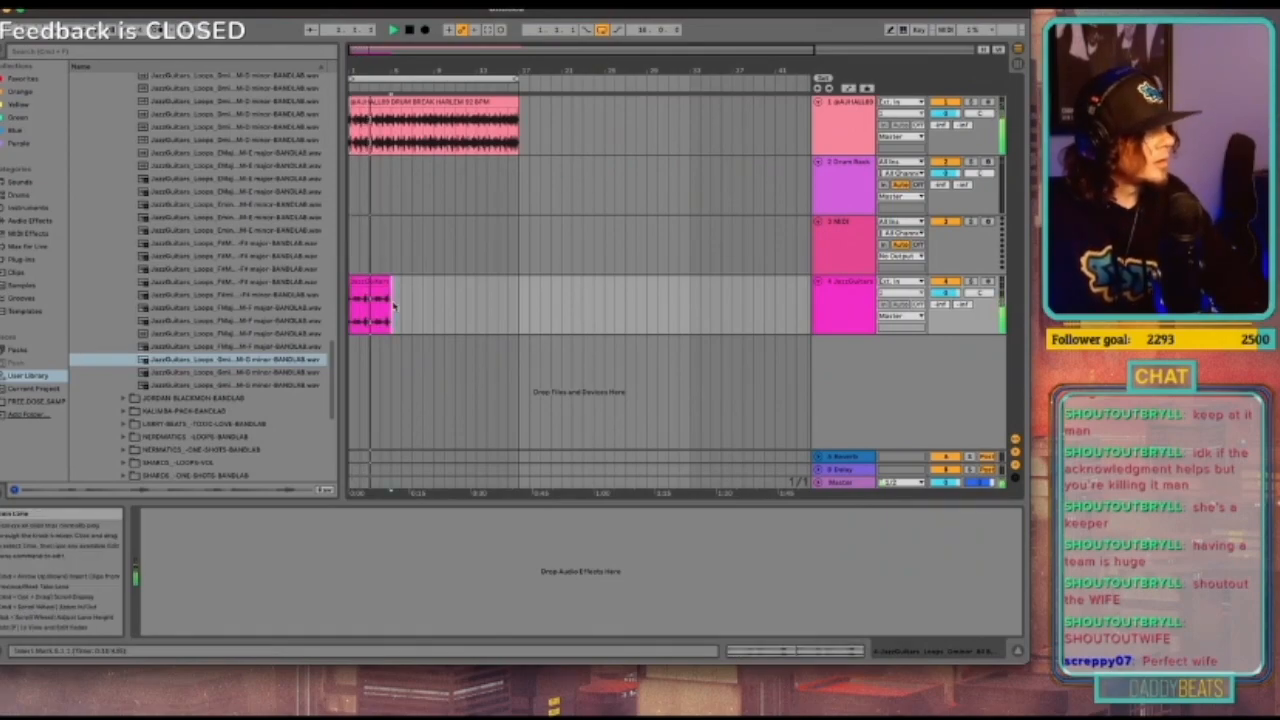
key("super+v")
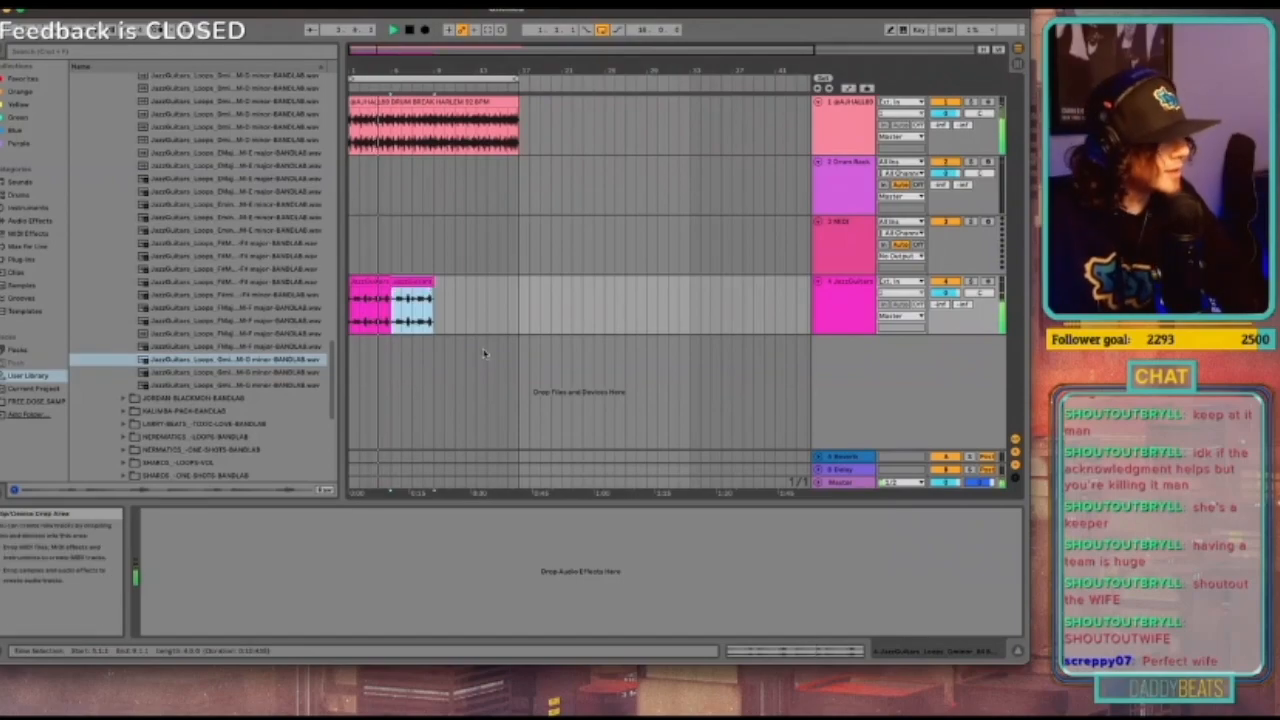
key("space")
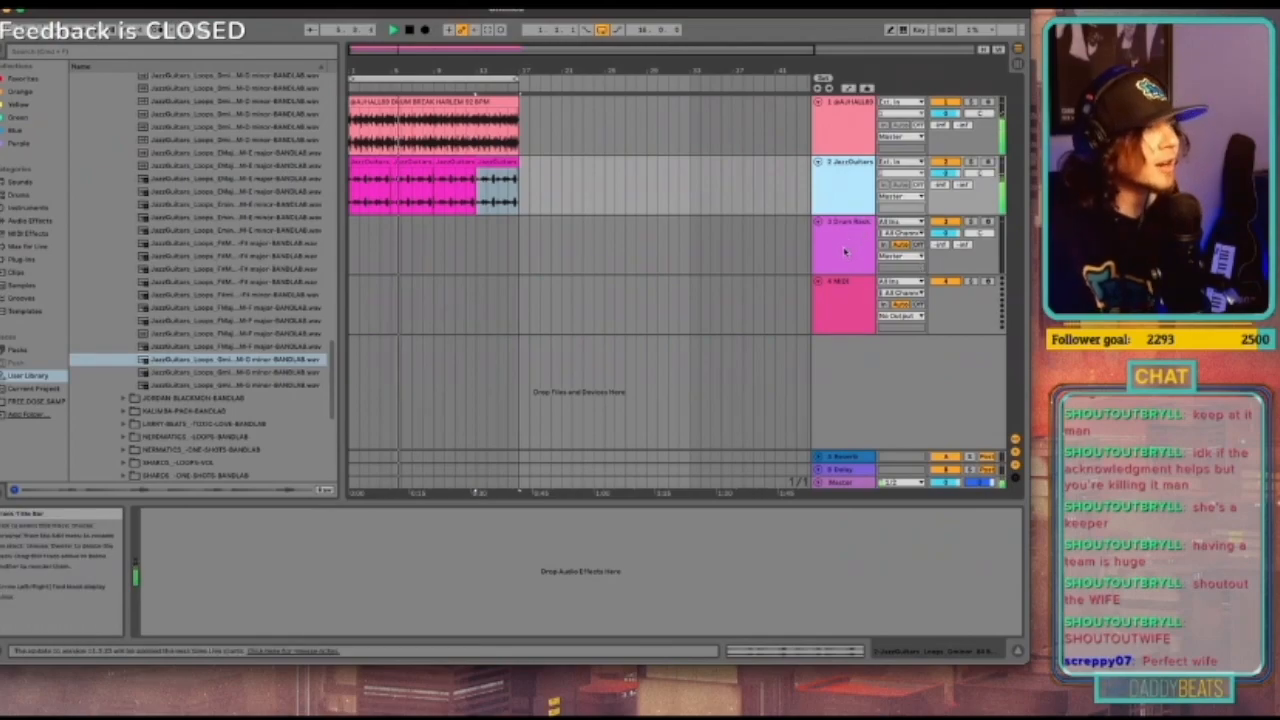
Step: Load the Cymatics Deluxe Lofi Bass Guitar and a Pitch effect on track 4, create its bass clip from bar 9, and play it back
left_click(840, 283)
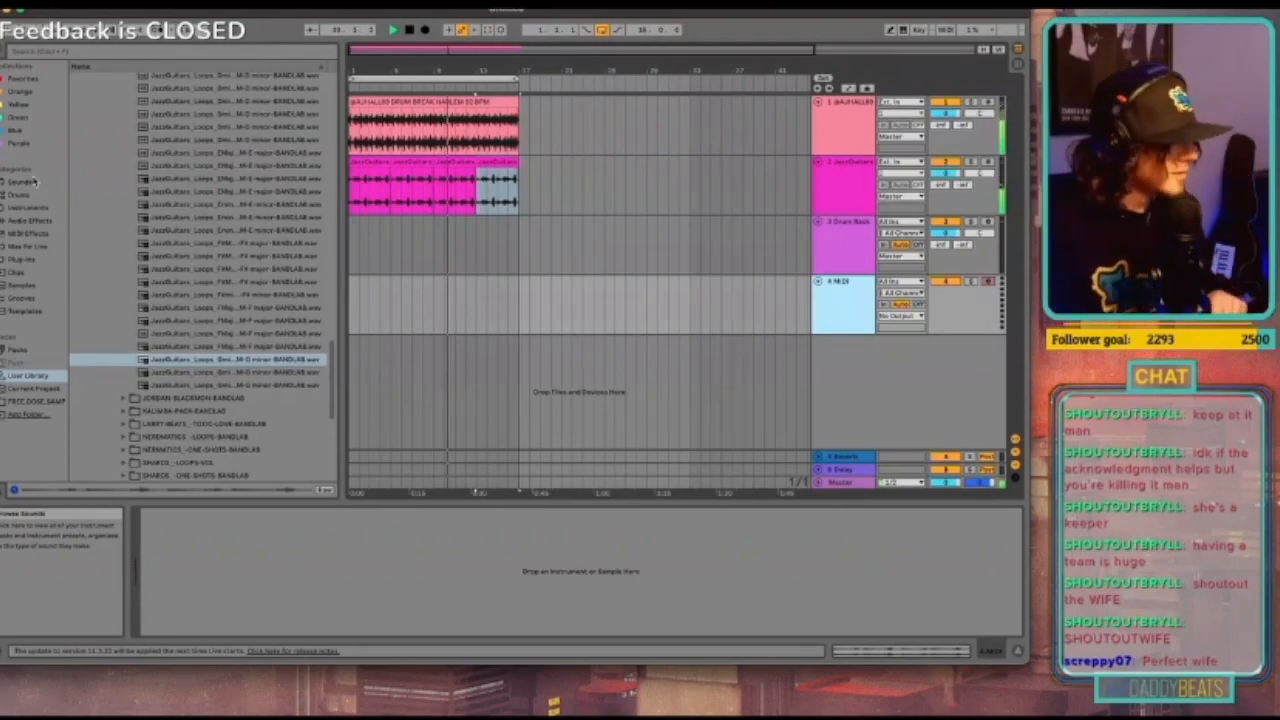
left_click(195, 475)
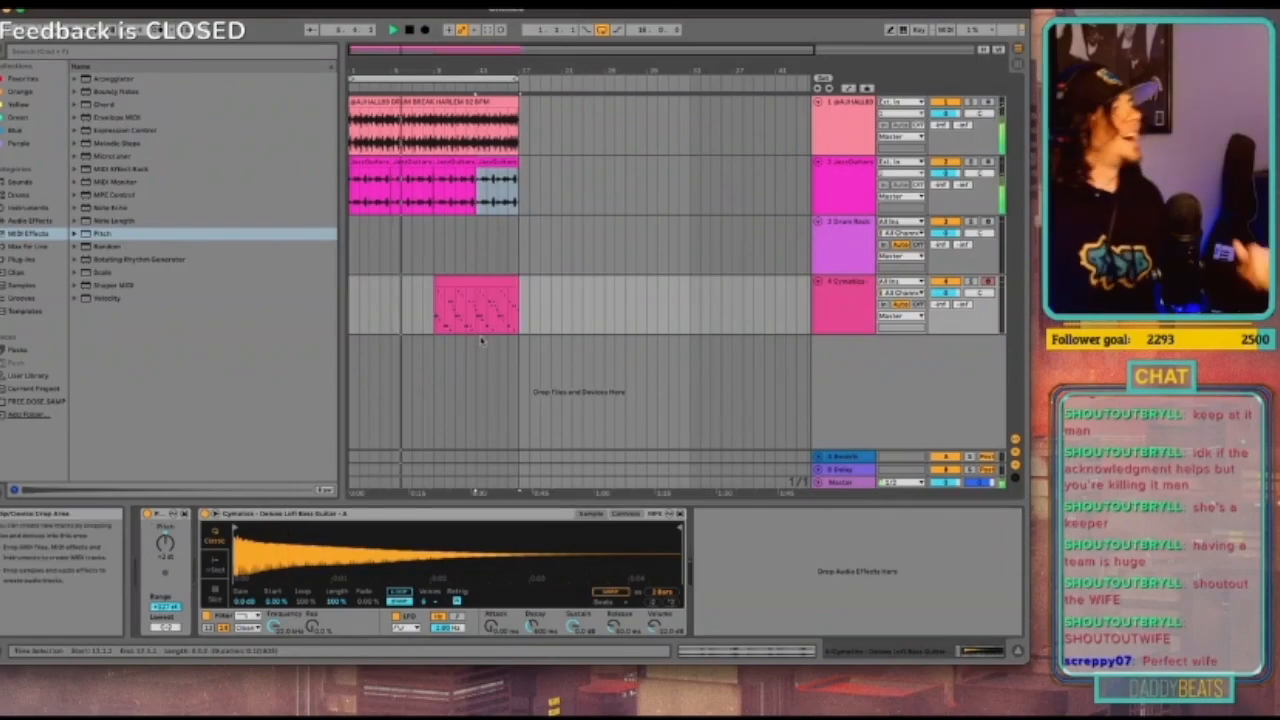
key("space")
left_click(435, 298)
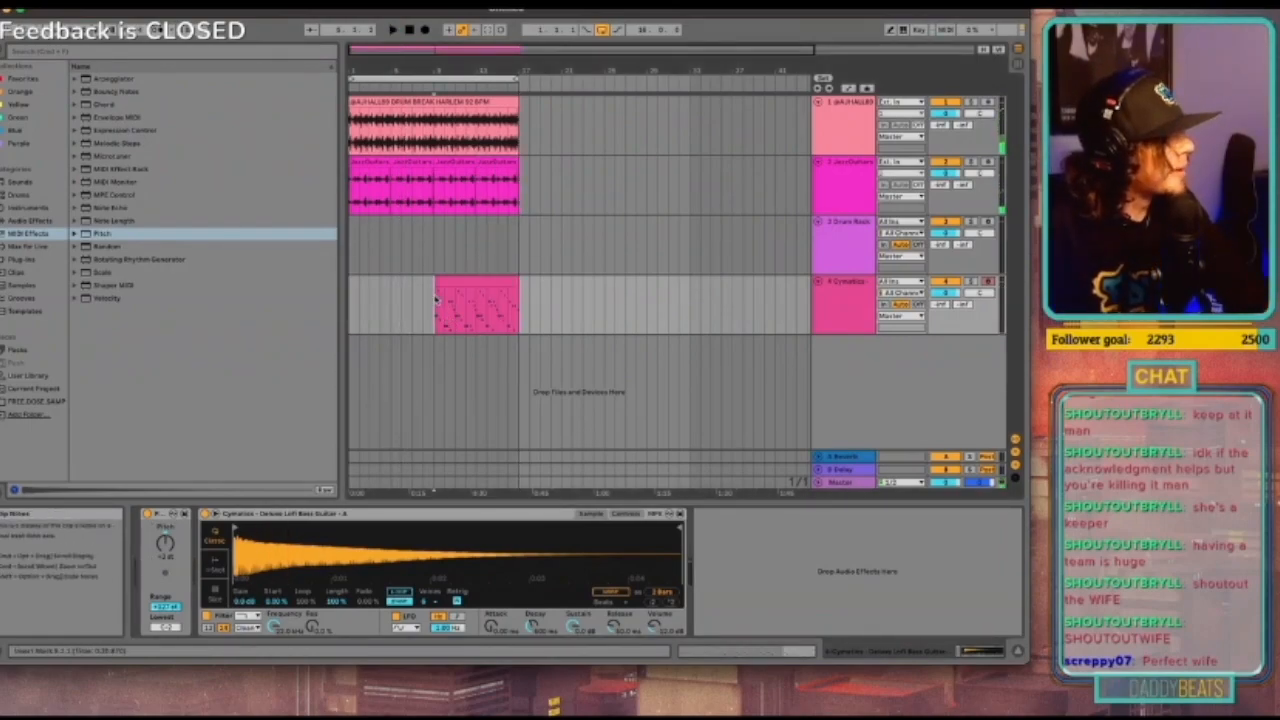
key("space")
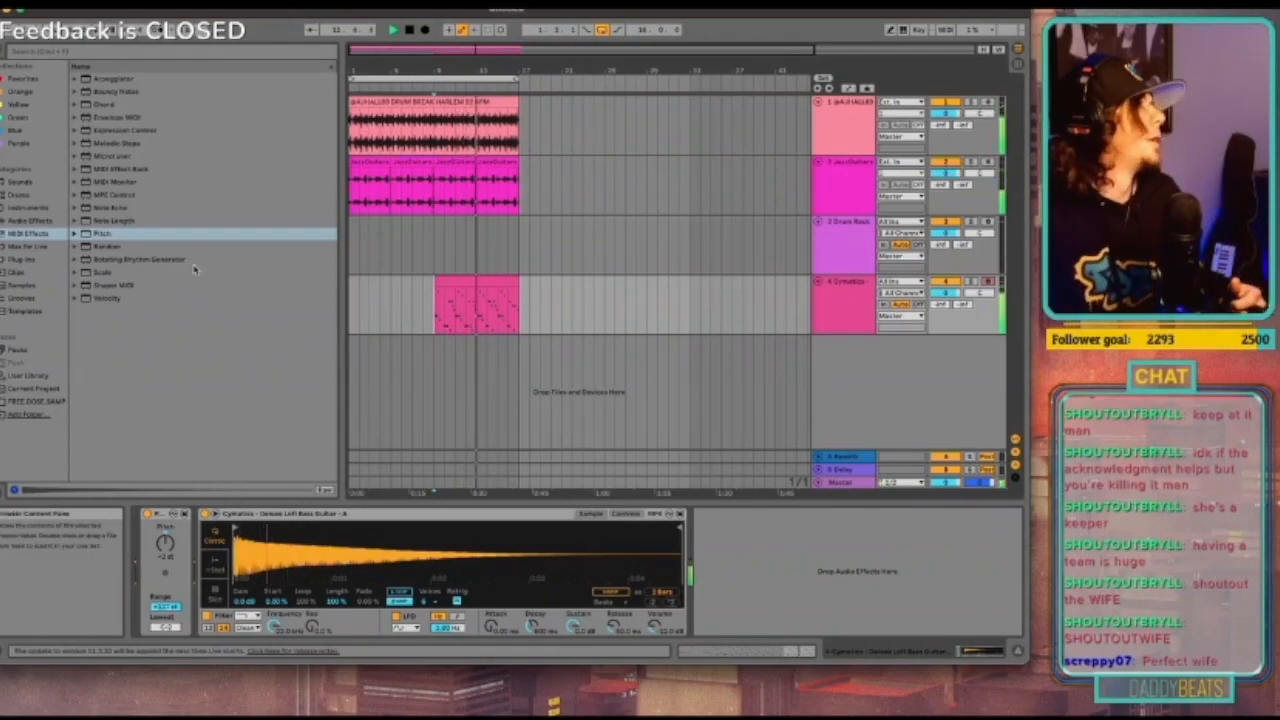
Step: Delete the Drum Rack track and stop playback
left_click(840, 246)
key("Delete")
key("space")
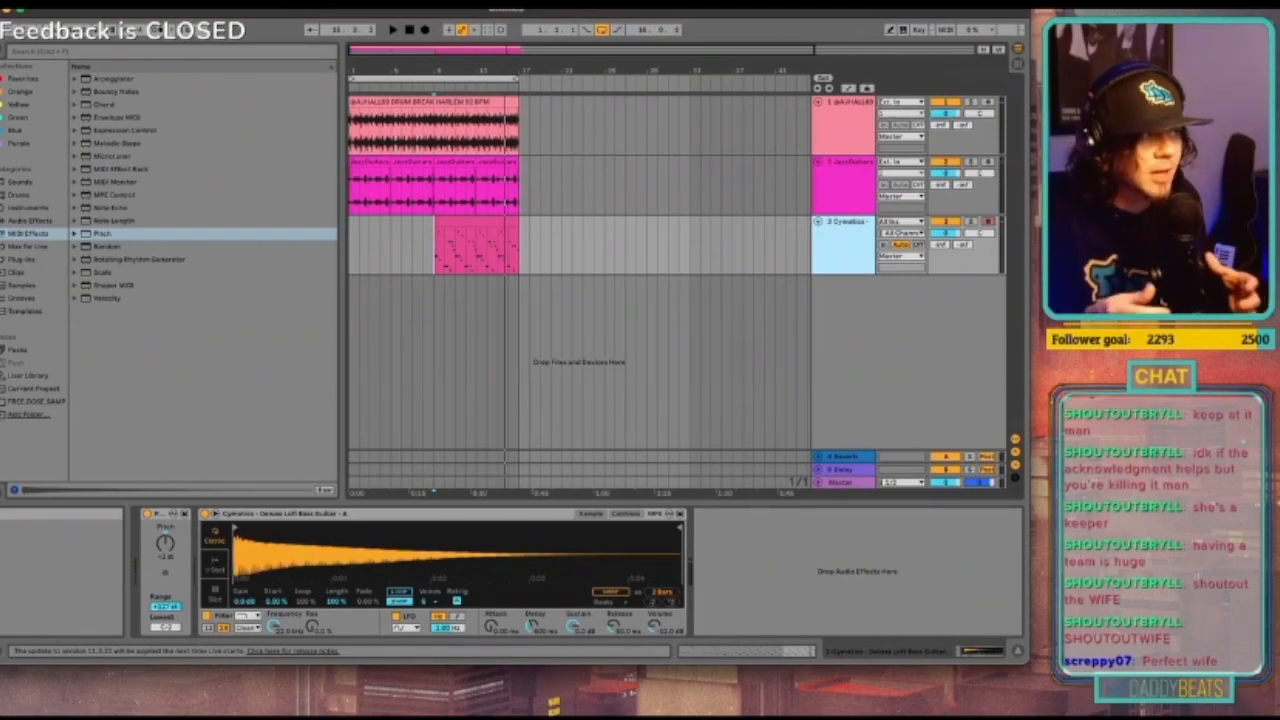
Step: Add an EQ Eight to the Master track and play from bar 9 to watch the mix's spectrum
left_click(841, 482)
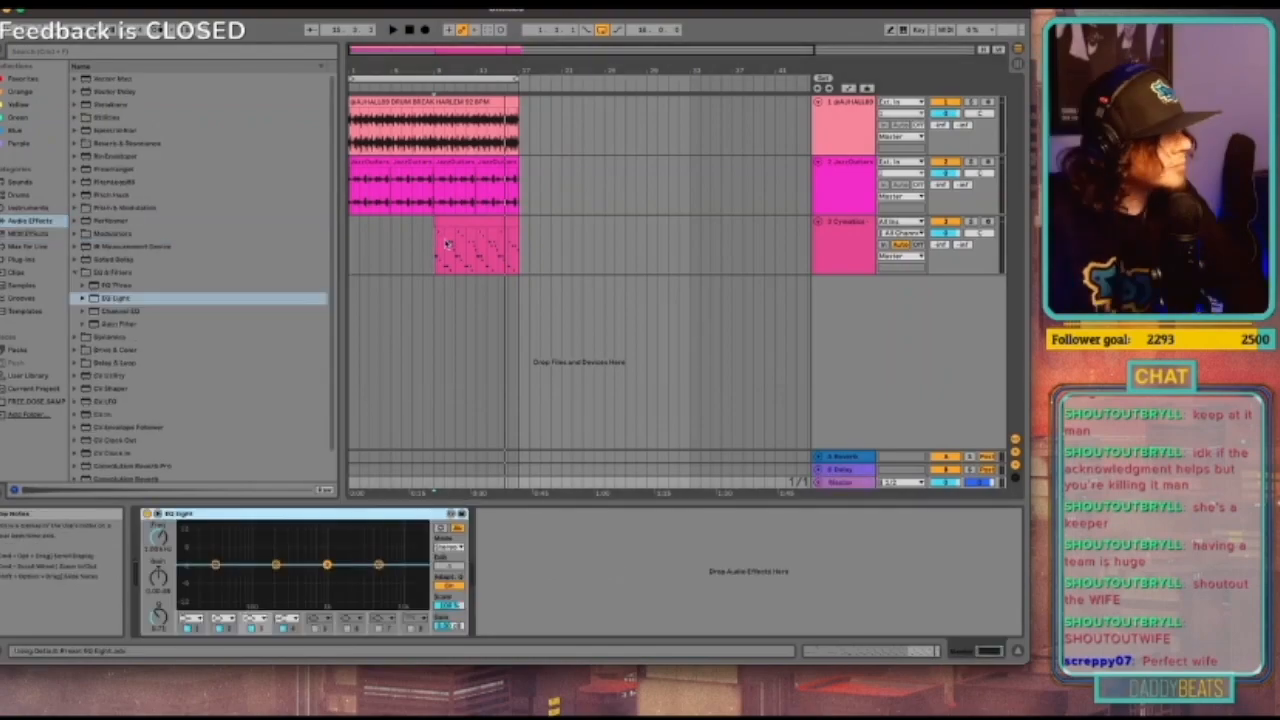
left_click(438, 251)
left_click(838, 484)
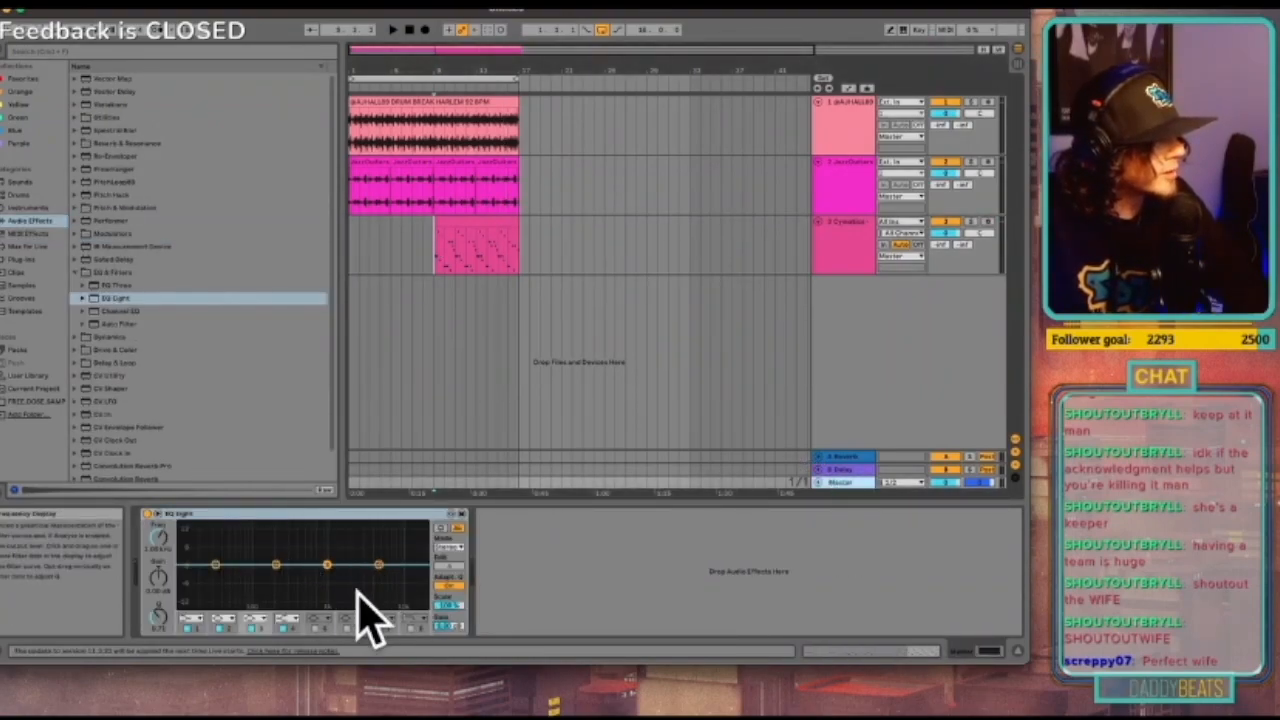
key("space")
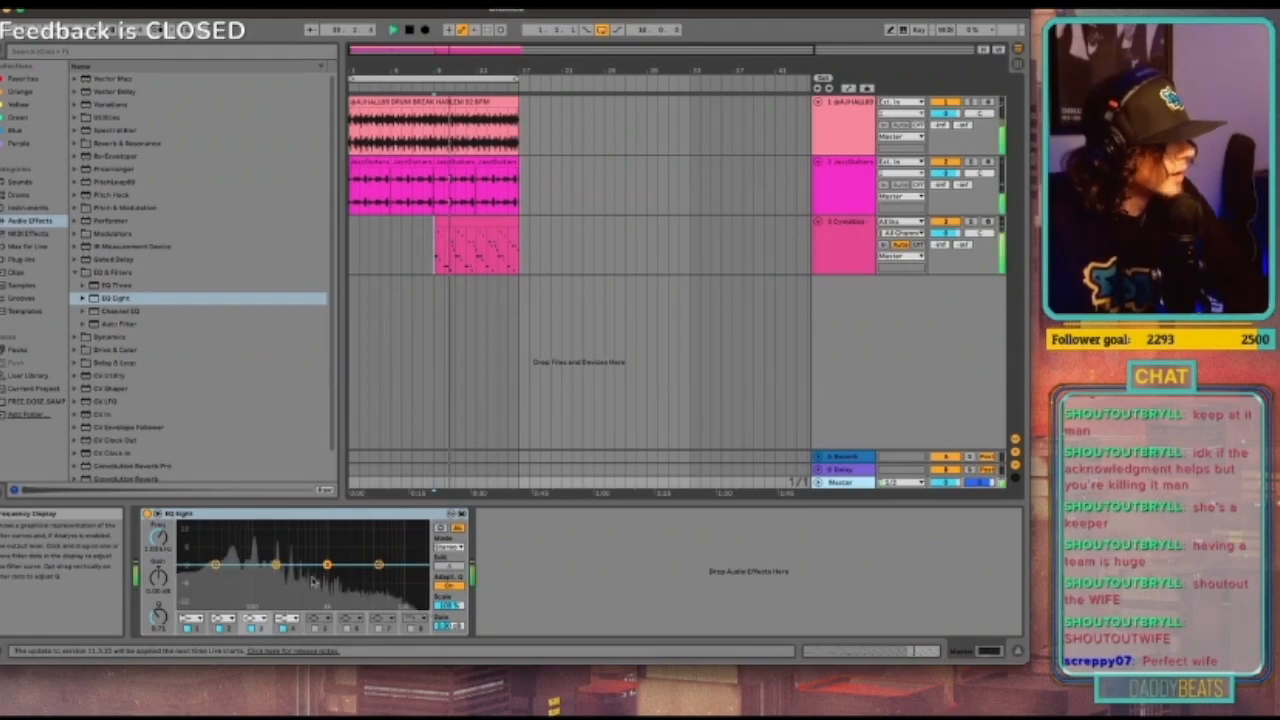
Step: Audition the guitar and bass with the drum break muted, and replay the full beat from bar 9
left_click(938, 103)
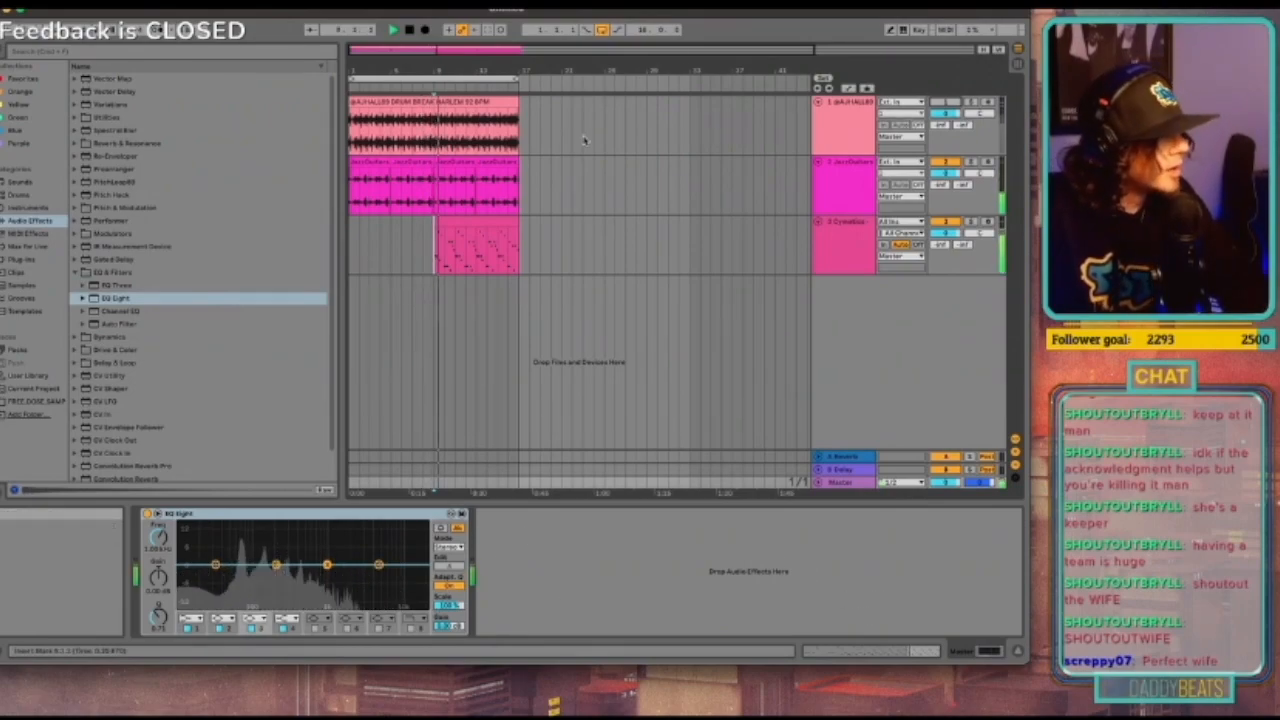
key("space")
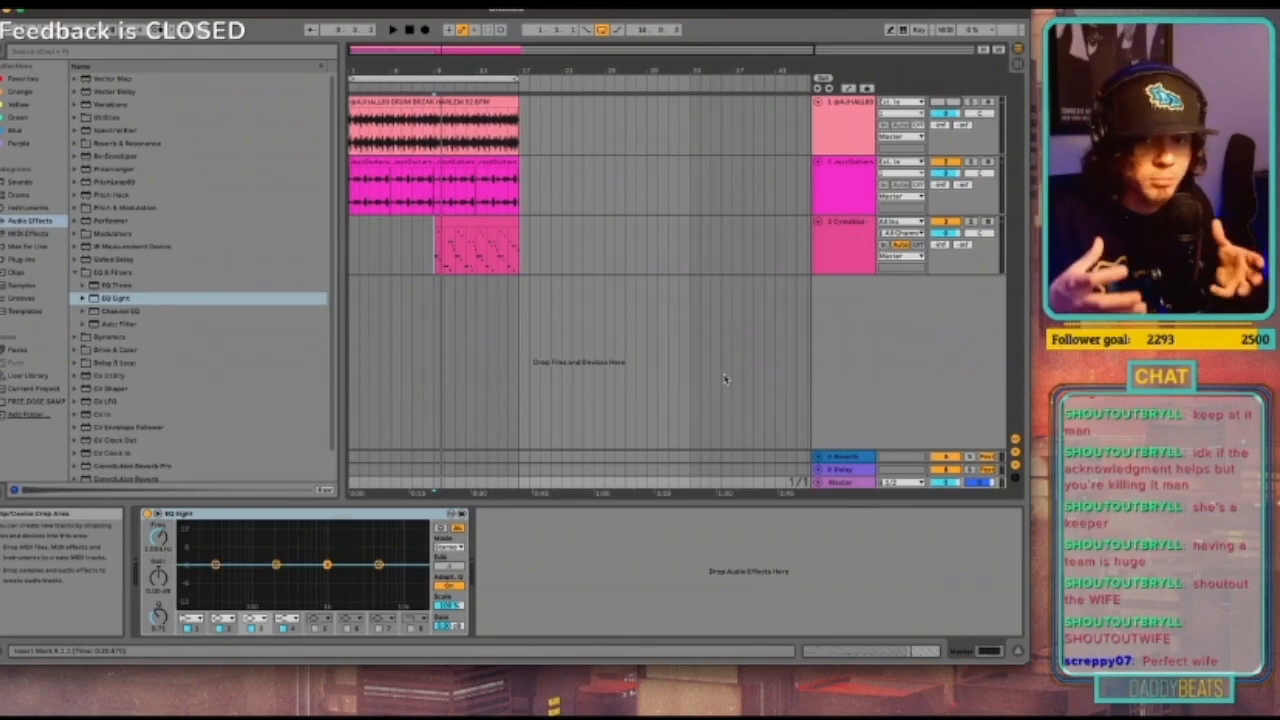
left_click(436, 252)
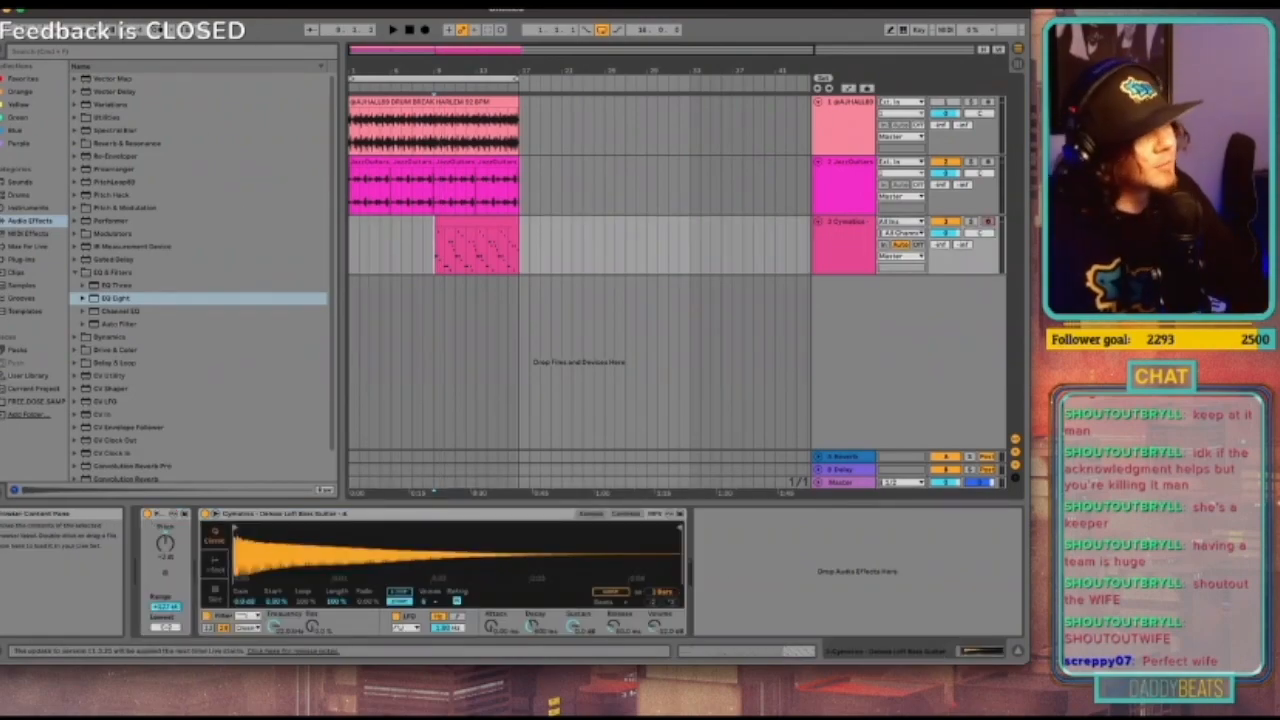
key("space")
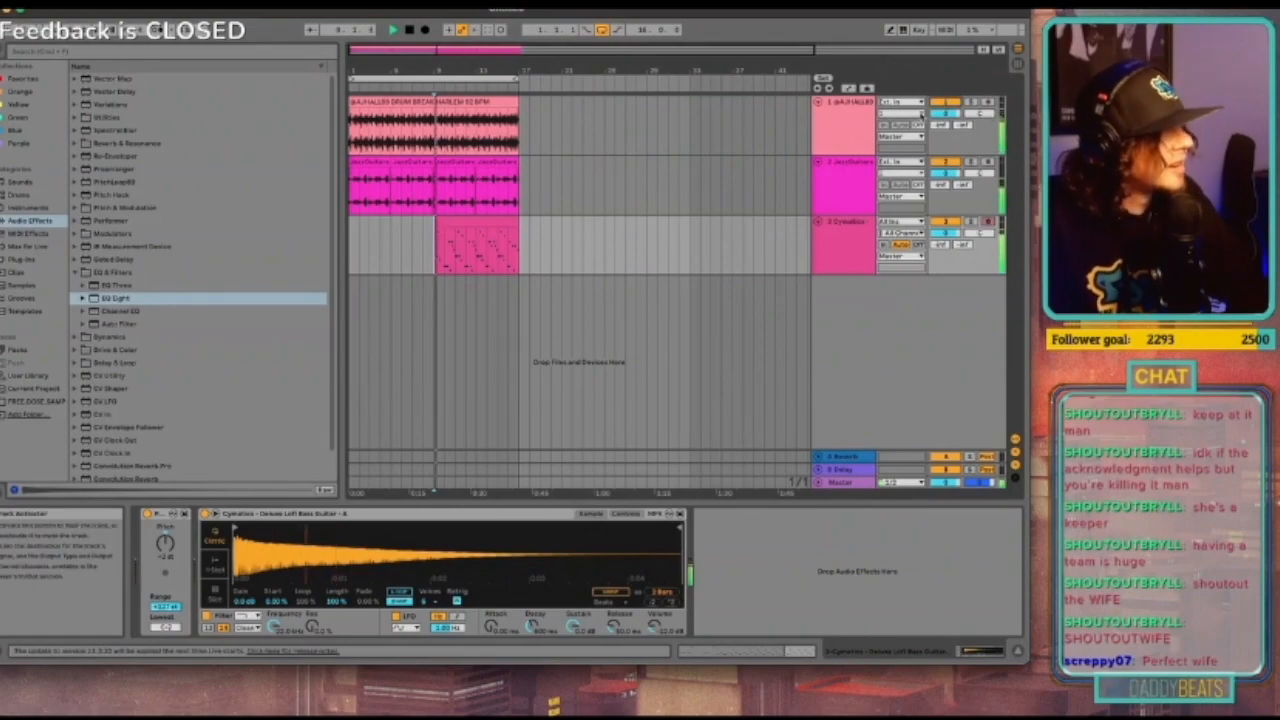
Step: Add an EQ Eight to the bass track, rolling off the lowest frequencies and dipping two bands in the mids
left_click(849, 182)
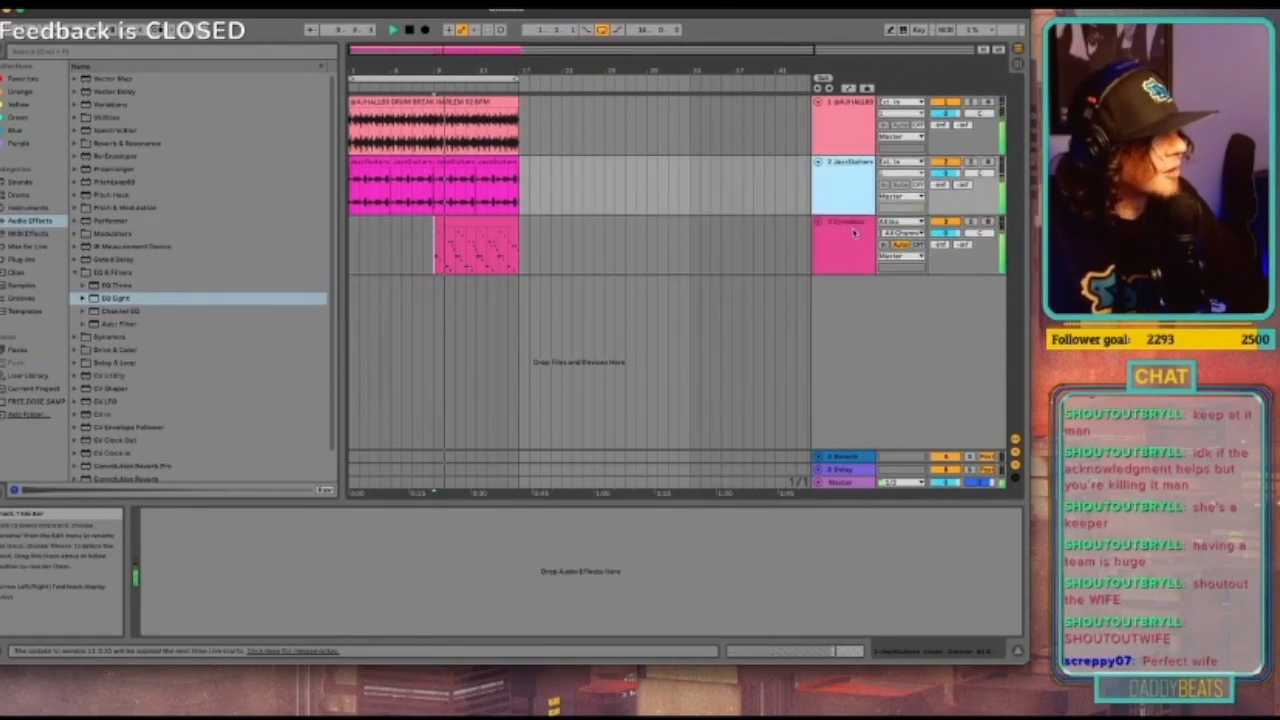
left_click(854, 263)
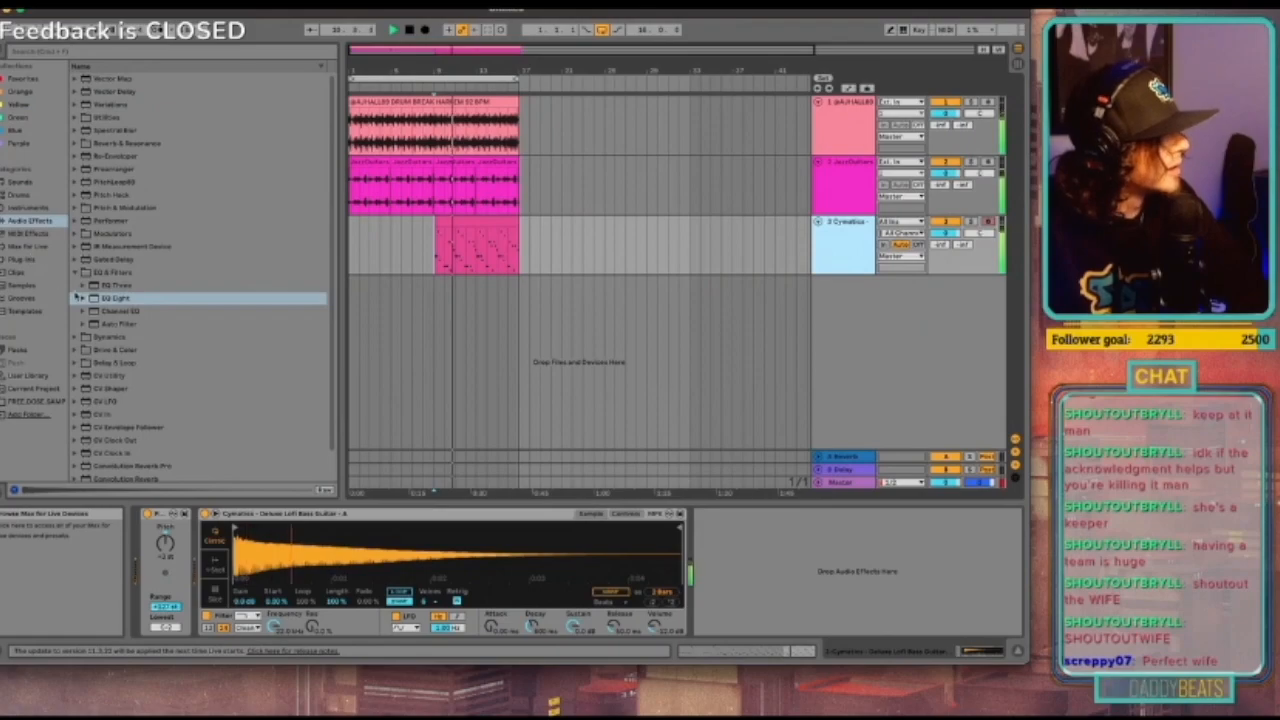
left_click_drag(112, 298, 798, 588)
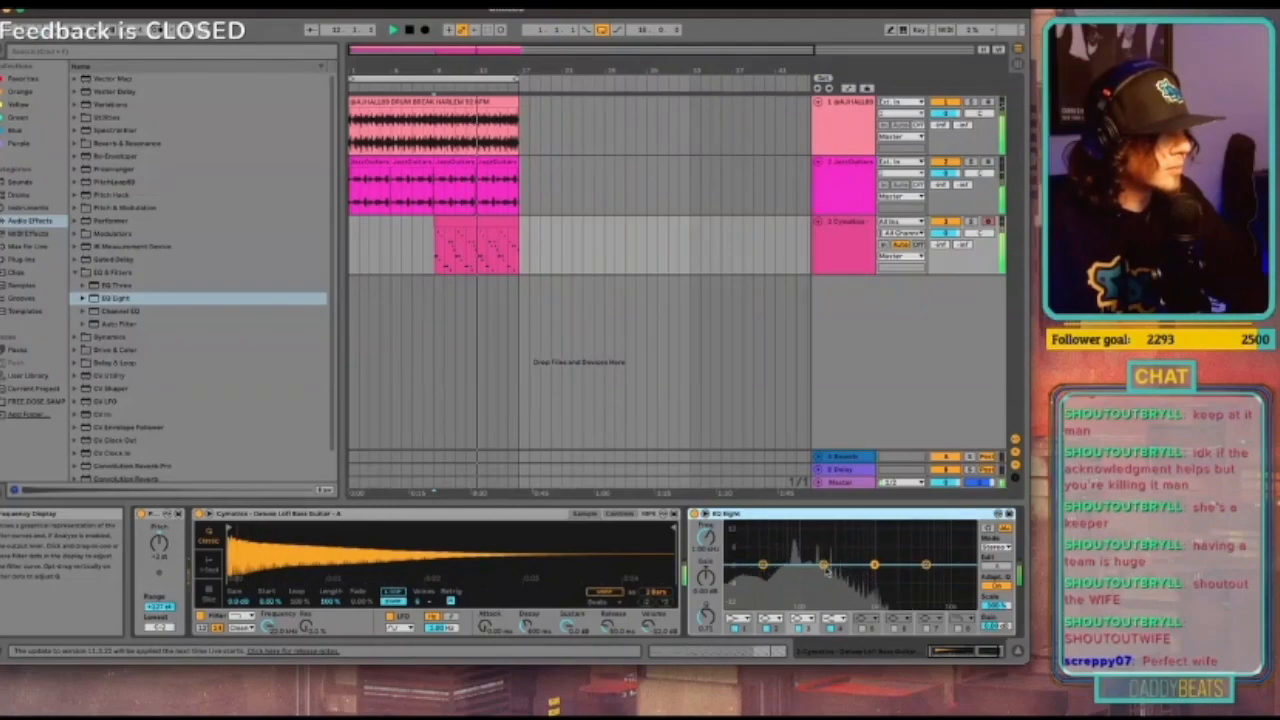
left_click_drag(826, 569, 842, 569)
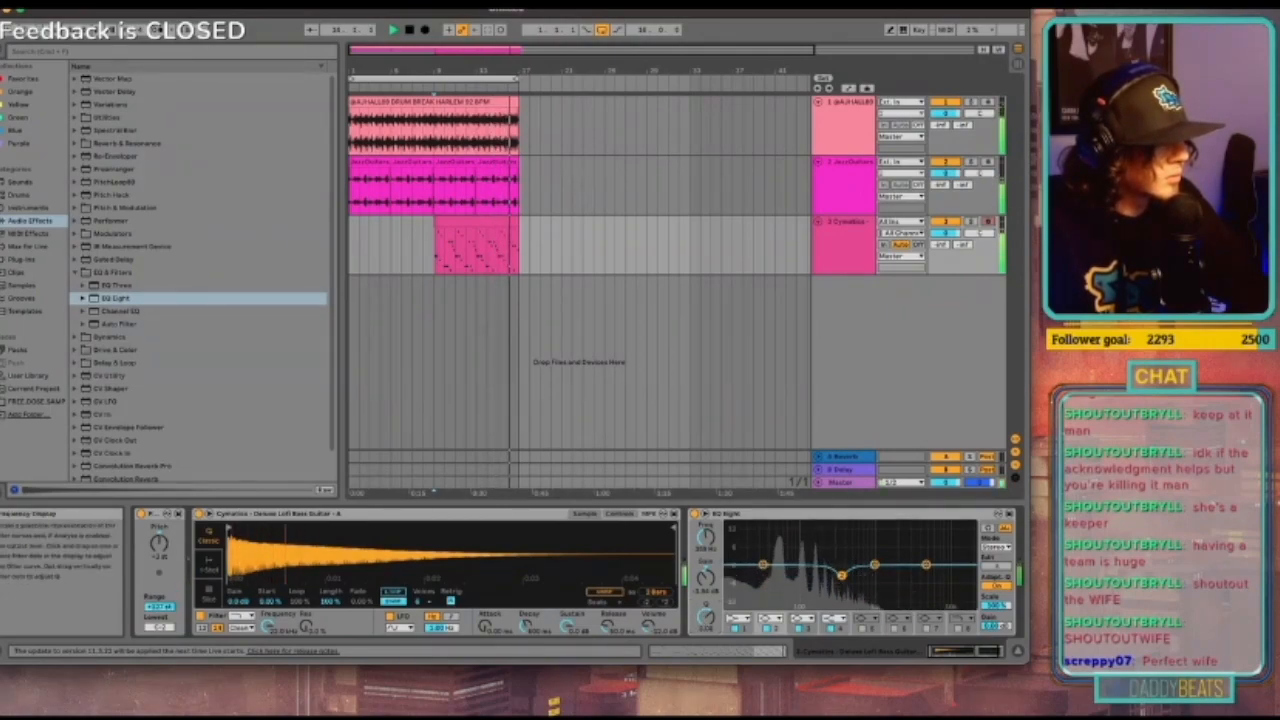
left_click_drag(851, 577, 844, 576)
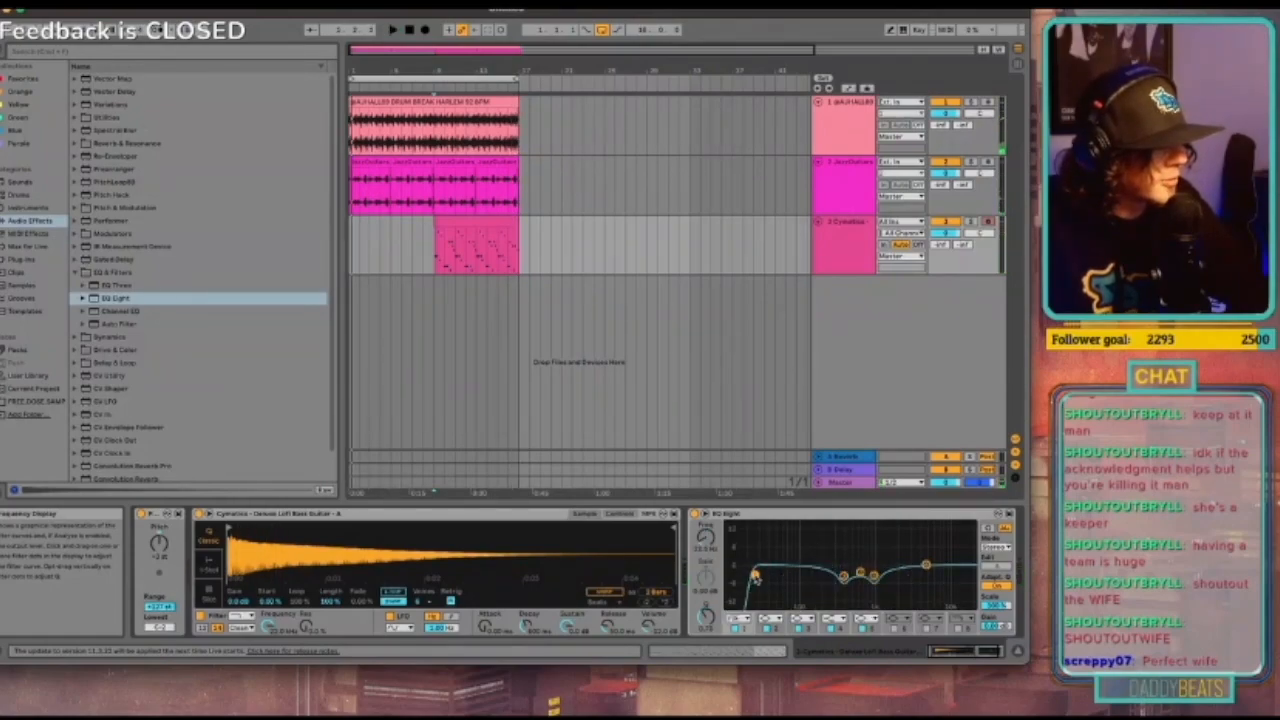
Step: Play the beat and compare the bass with its EQ Eight bypassed and re-enabled
key("space")
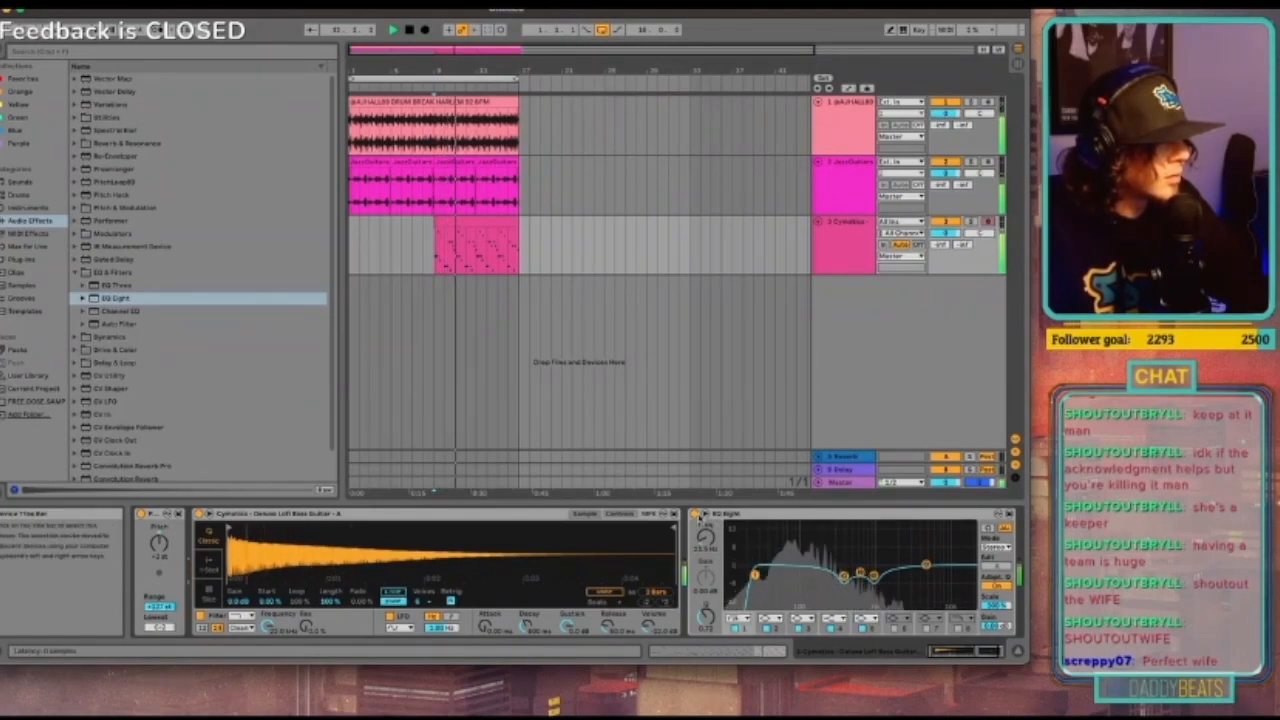
left_click(695, 514)
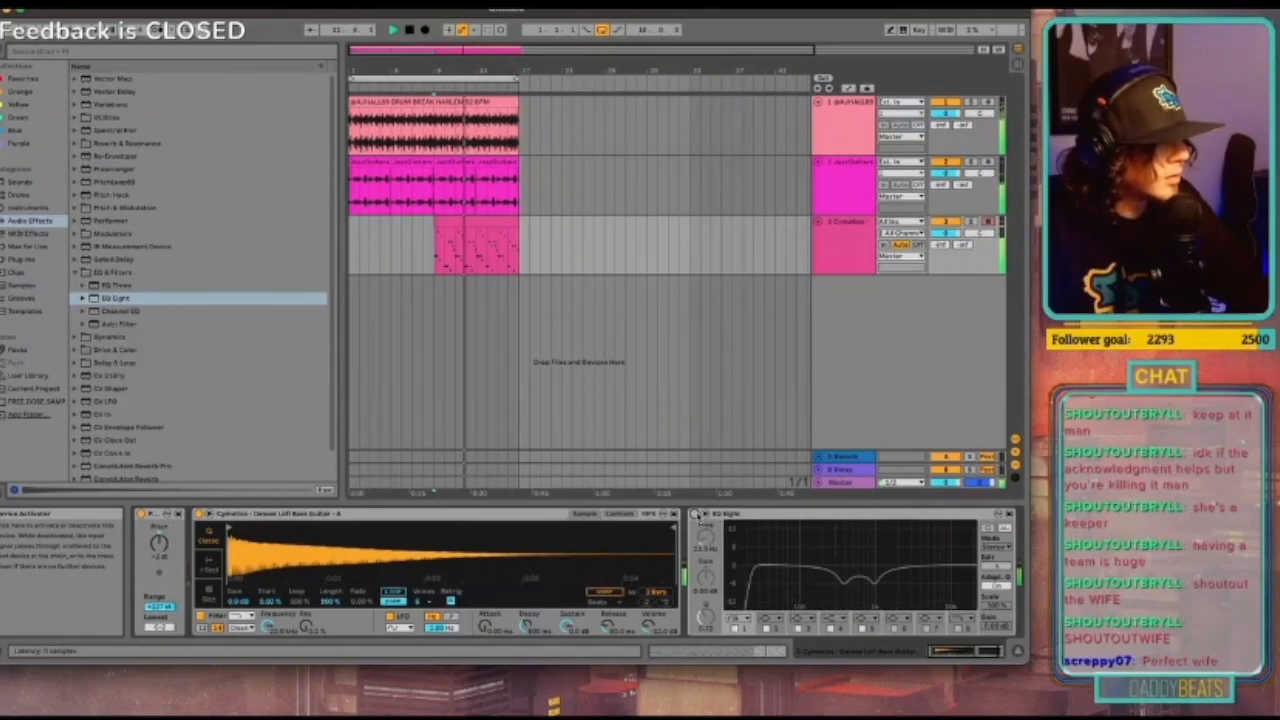
left_click(695, 514)
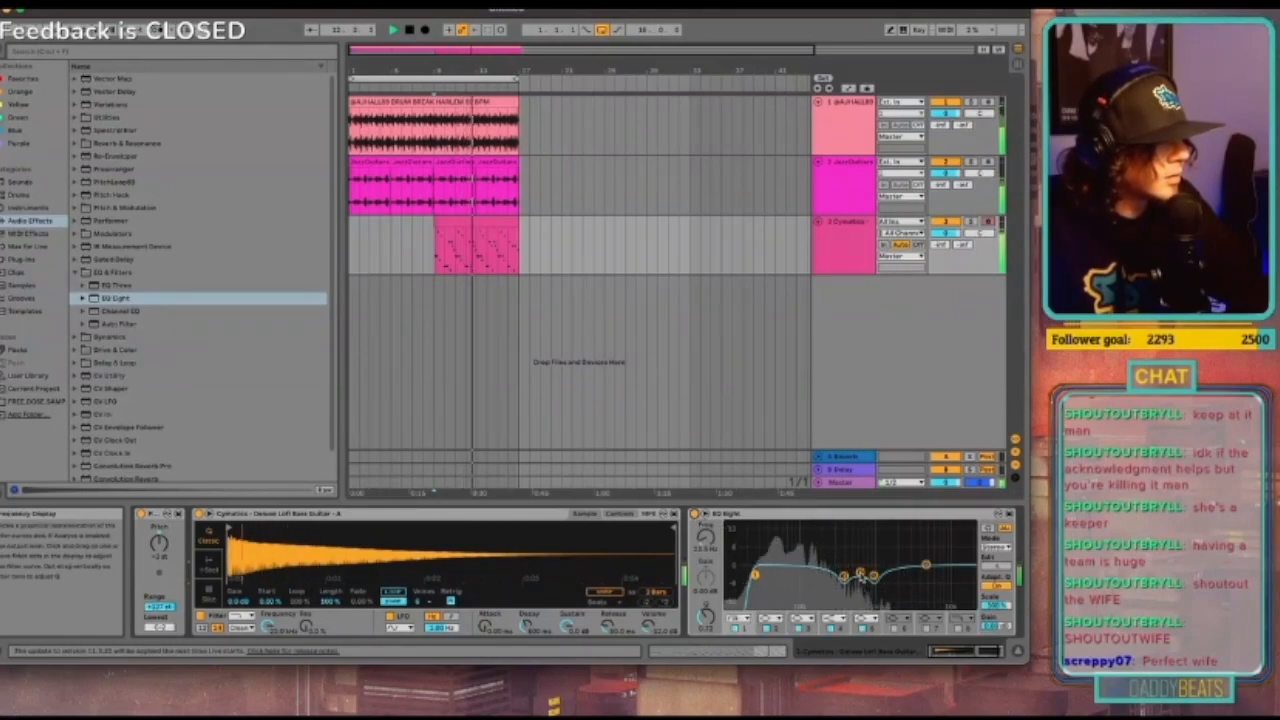
Step: Add an EQ Eight to the JazzGuitars track, dipping band 3 near 1 kHz and gently boosting band 2 in the low mids
left_click(843, 181)
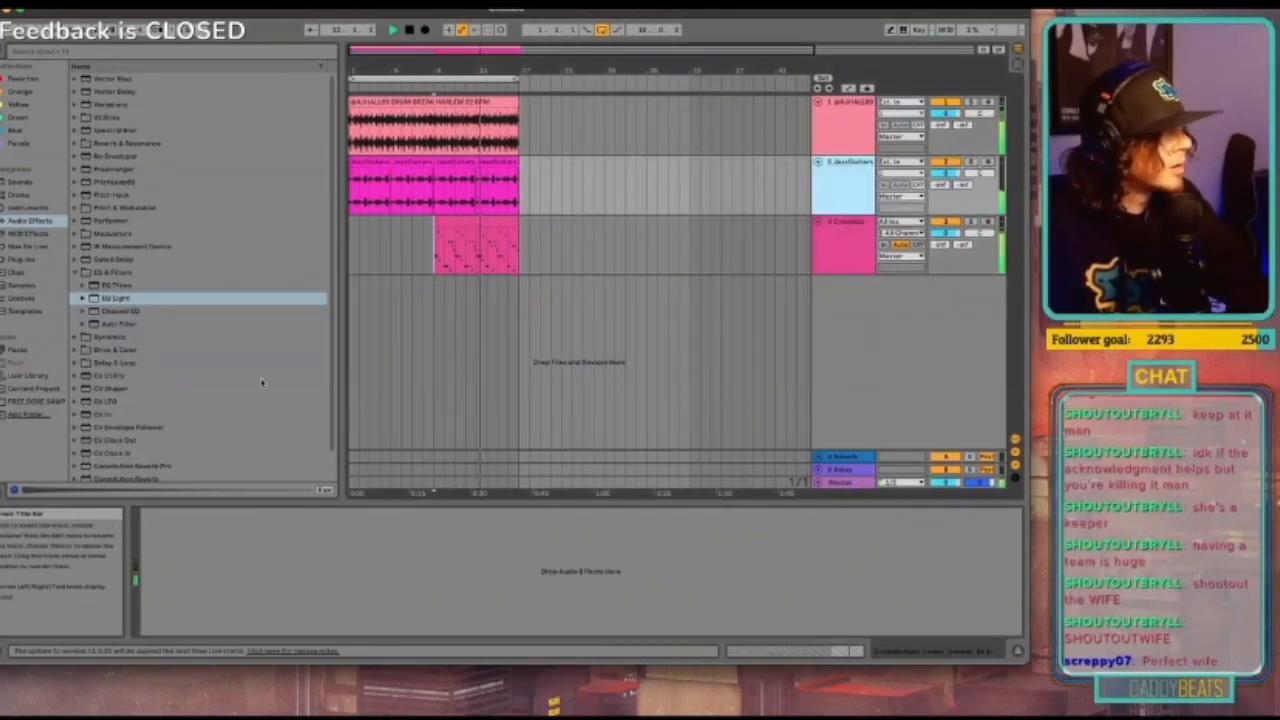
left_click(305, 495)
key("Return")
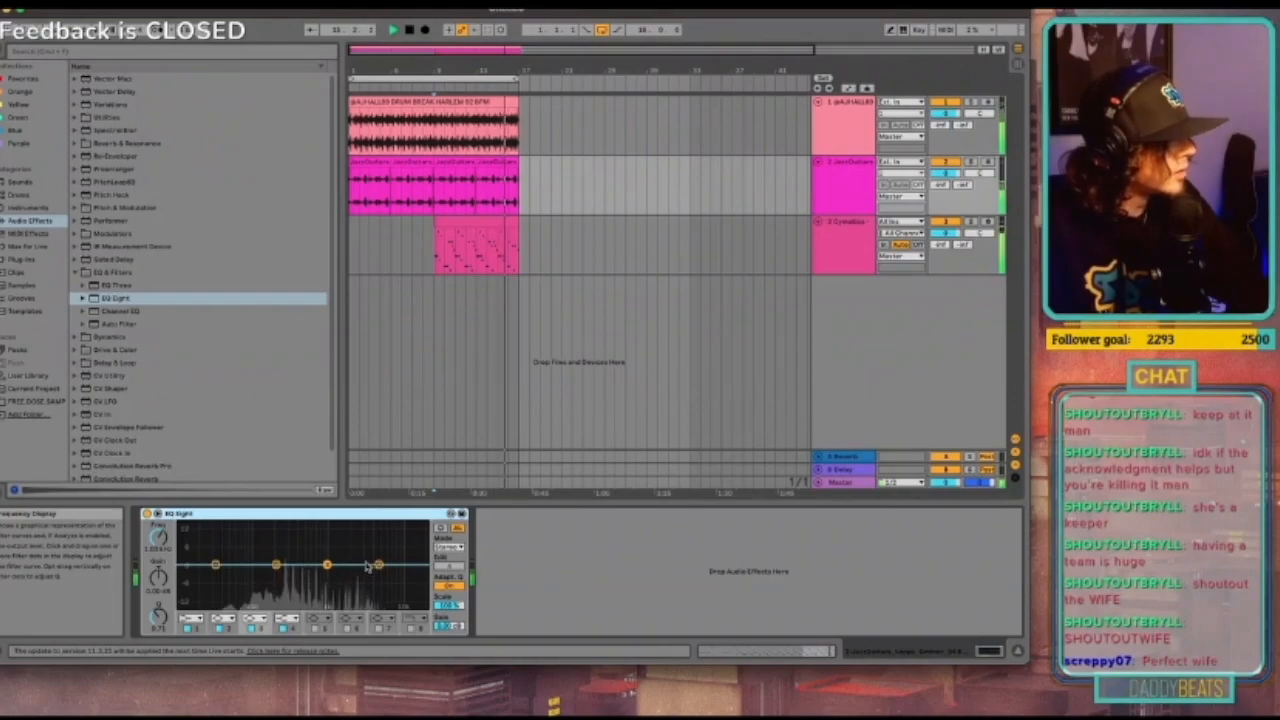
left_click_drag(327, 565, 329, 574)
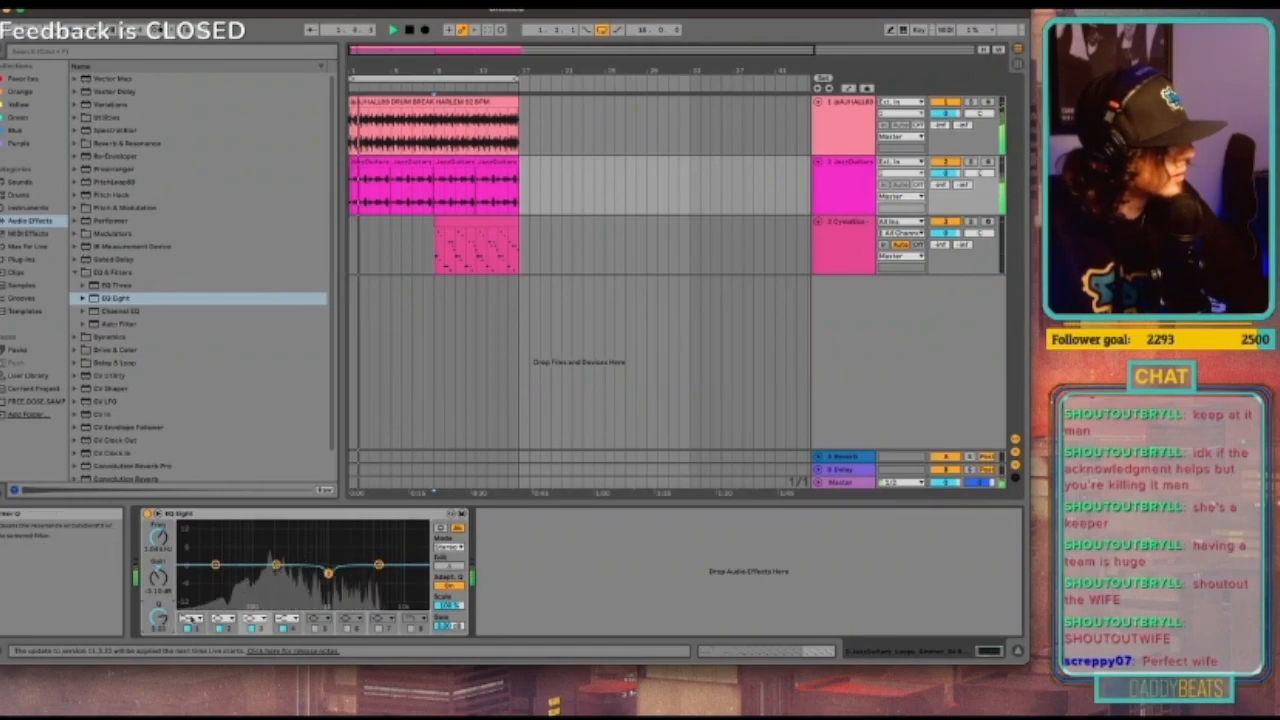
mouse_move(277, 567)
left_mouse_down()
mouse_move(279, 549)
mouse_move(301, 549)
mouse_move(289, 549)
left_mouse_up()
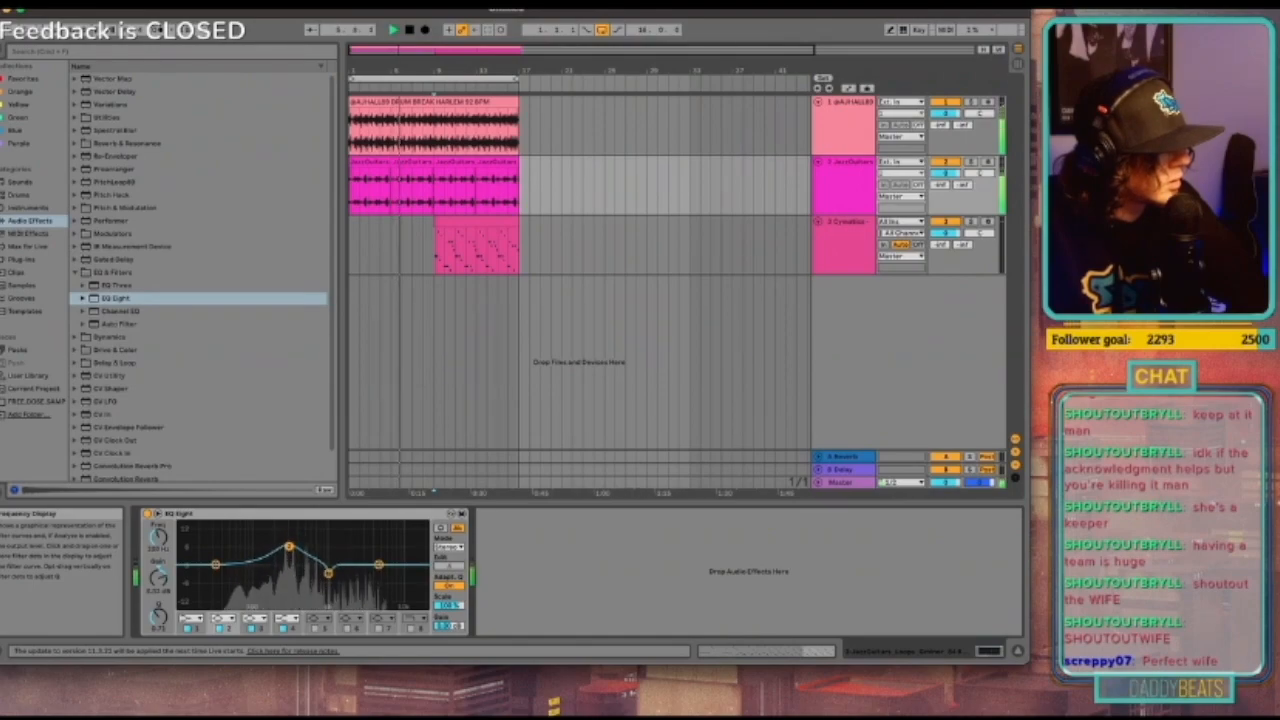
left_click_drag(290, 561, 286, 556)
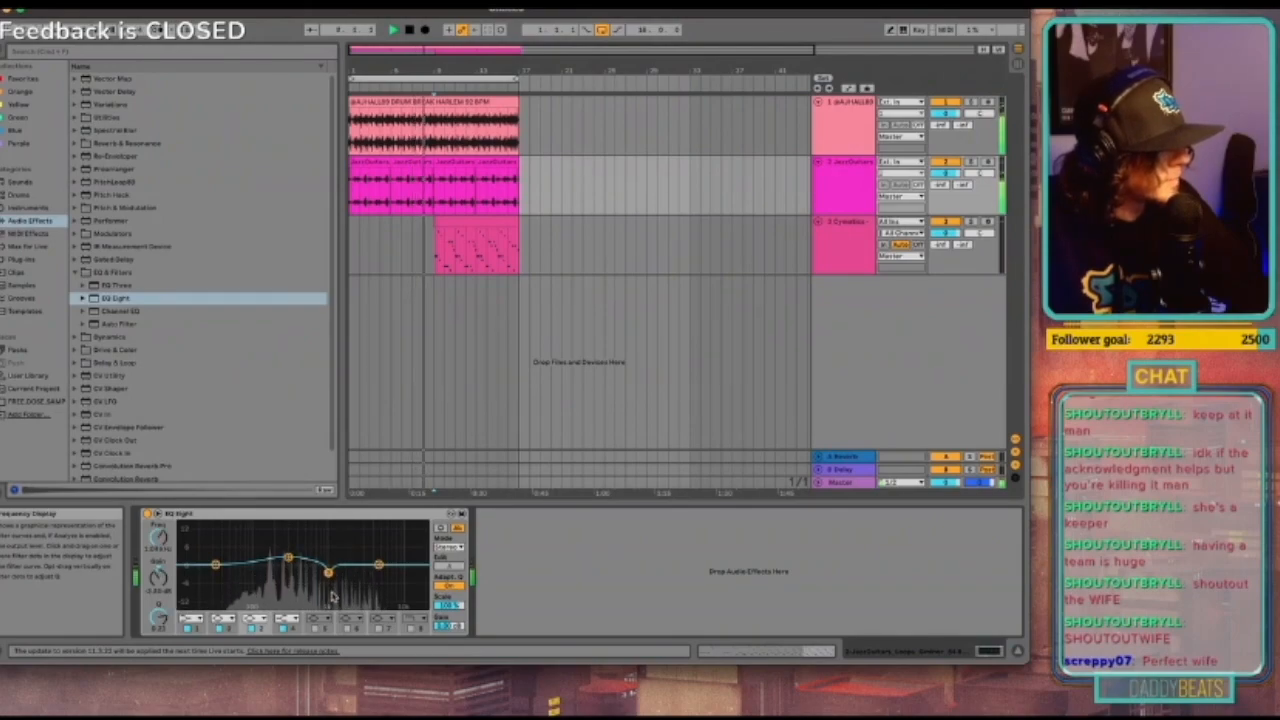
left_click(849, 130)
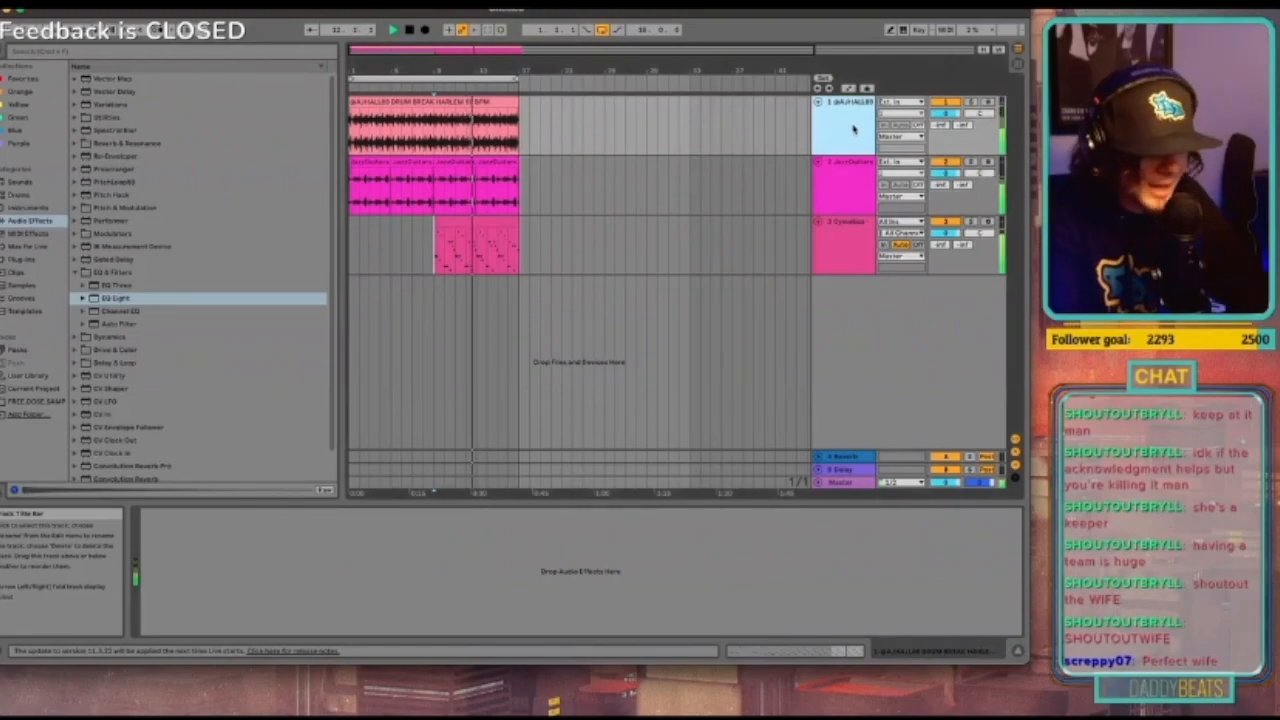
key("super+shift+t")
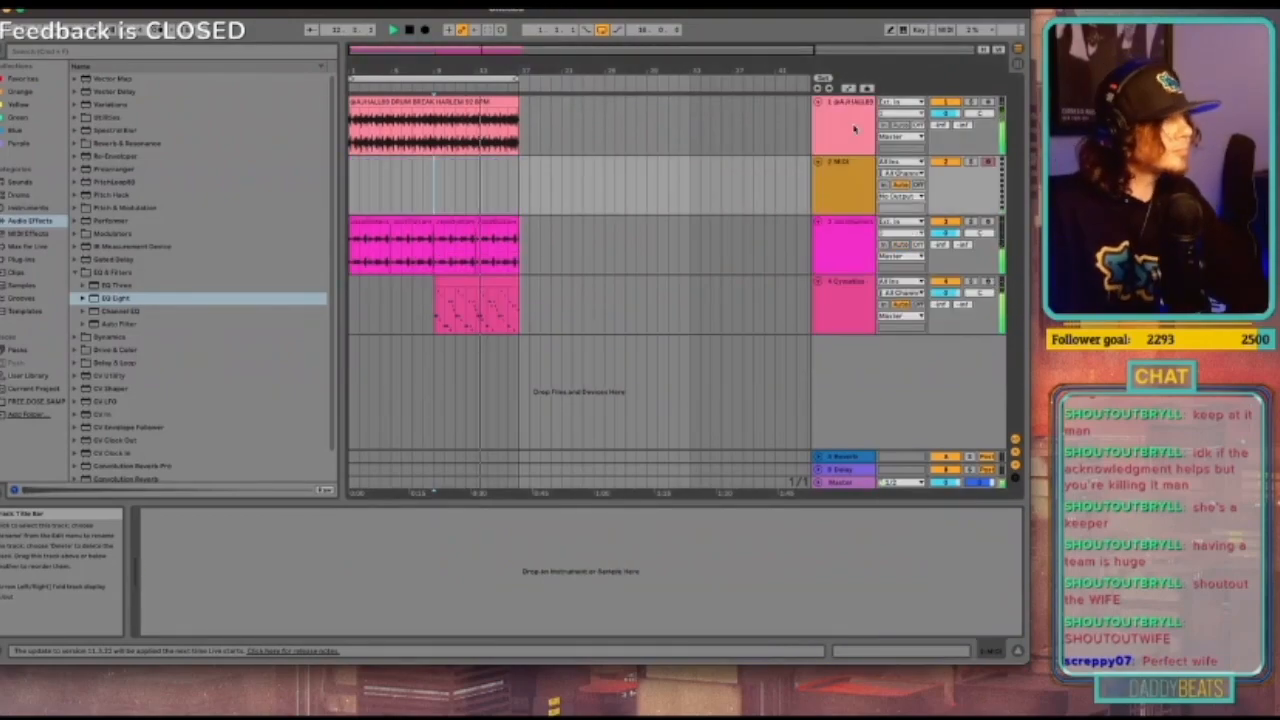
key("super+z")
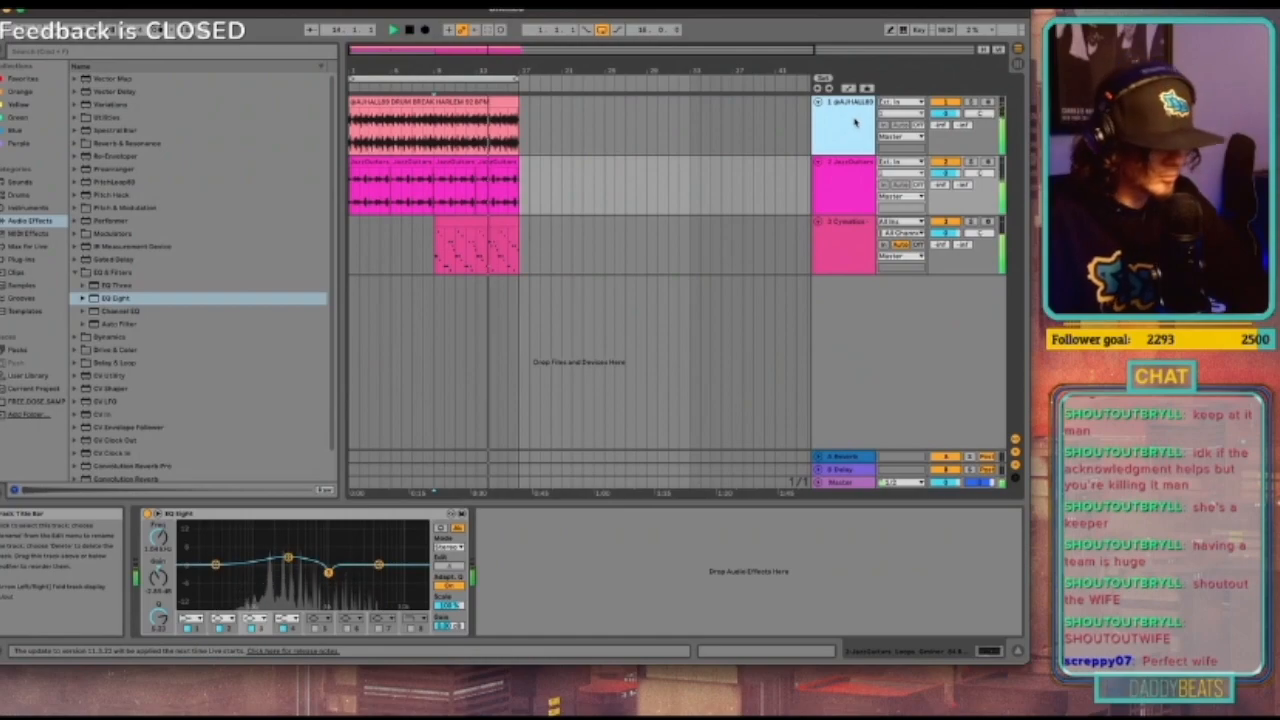
Step: Duplicate the HARLEM drum break track and solo the muted copy
key("super+d")
left_click(945, 161)
key("space")
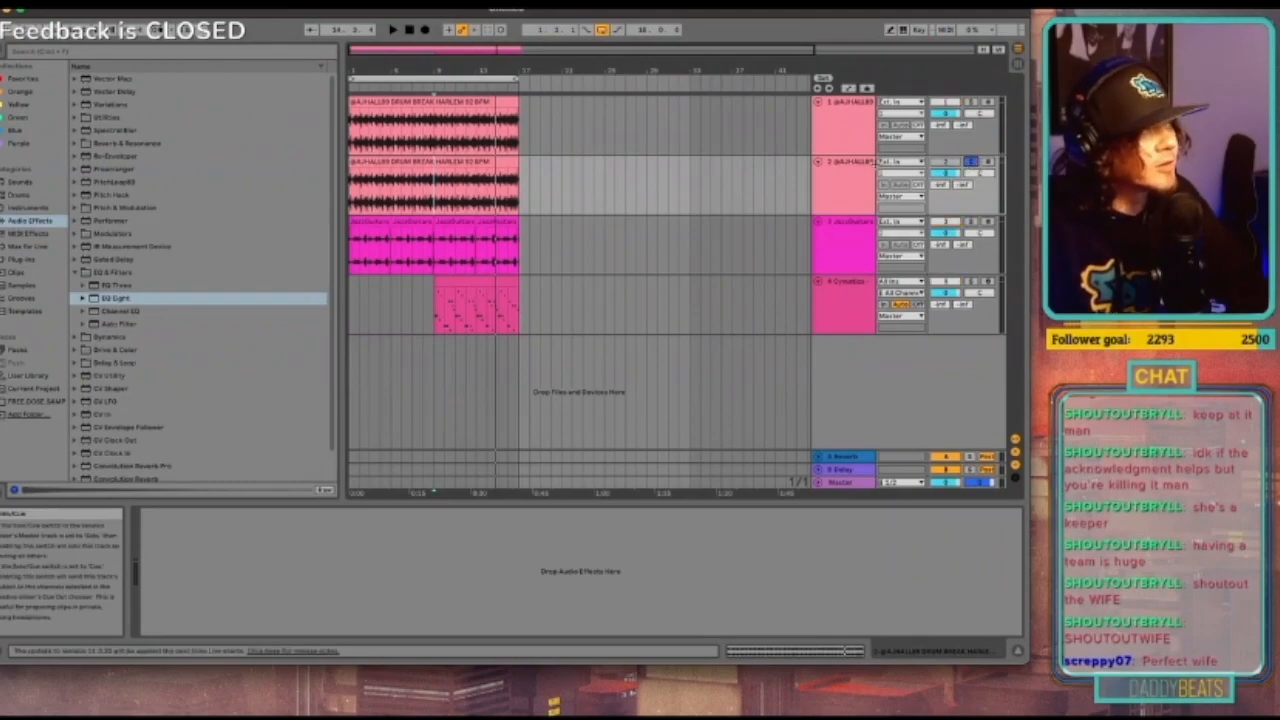
Step: Audition the duplicated drum break from bar 9, toggling its solo to compare it with the full mix
key("space")
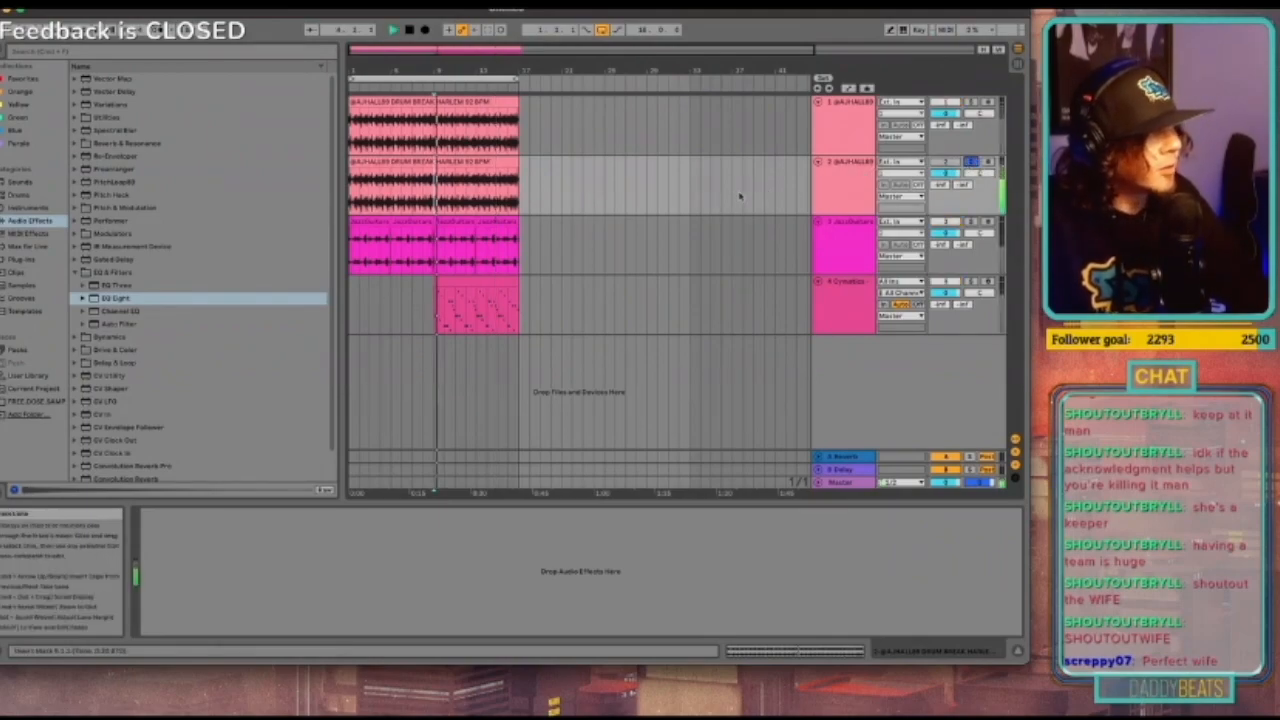
key("space")
left_click(975, 163)
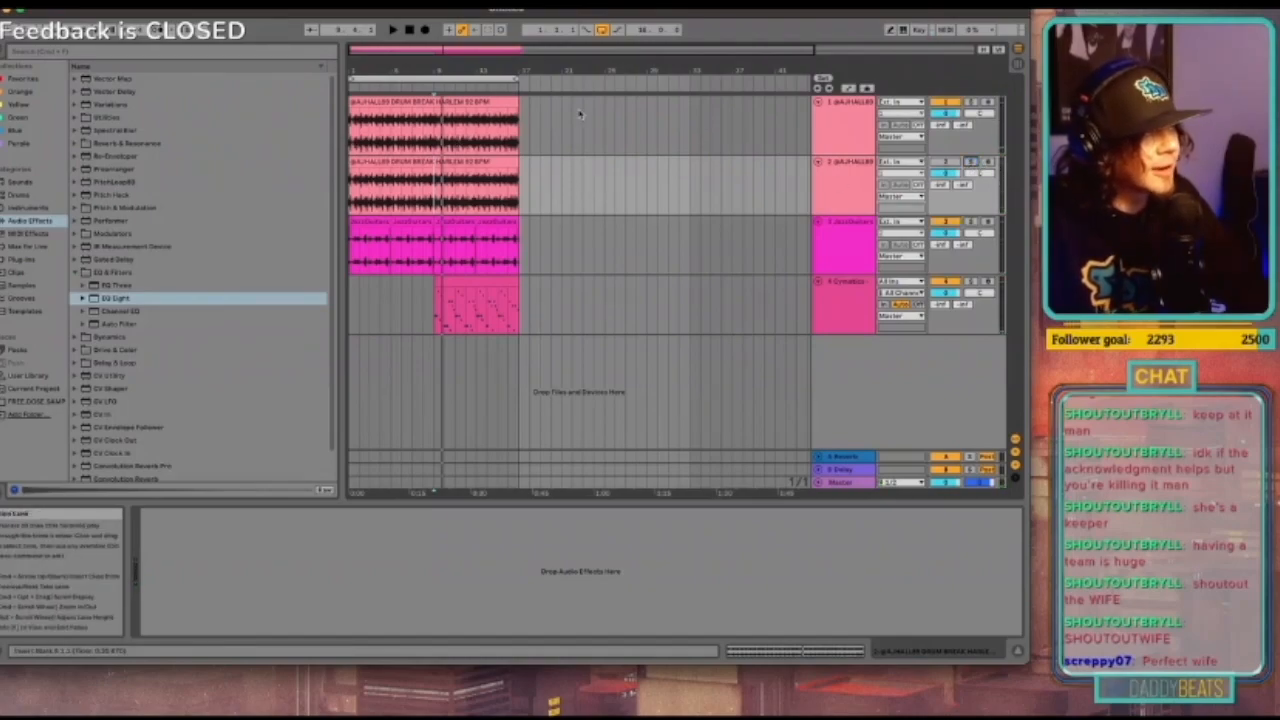
key("space")
key("space")
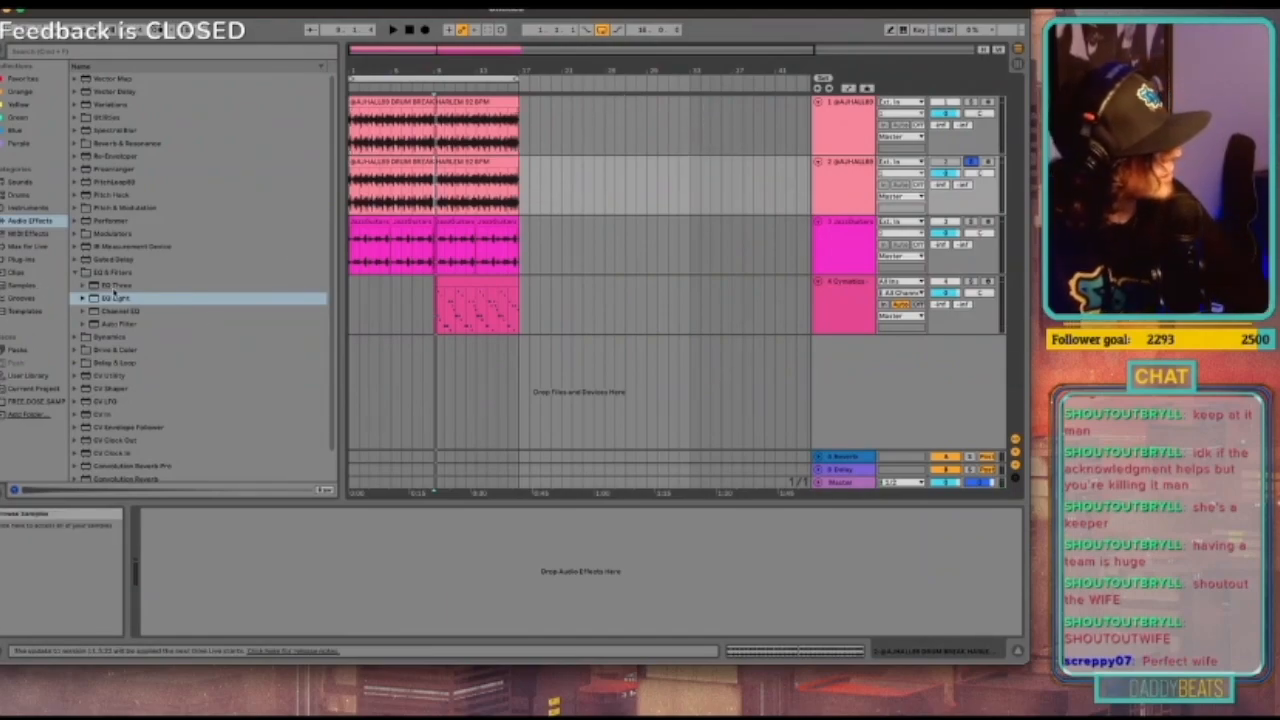
Step: Add an EQ Eight to the duplicated drum break and use band 4 as a steep high cut swept down to the low end
left_click_drag(116, 295, 226, 563)
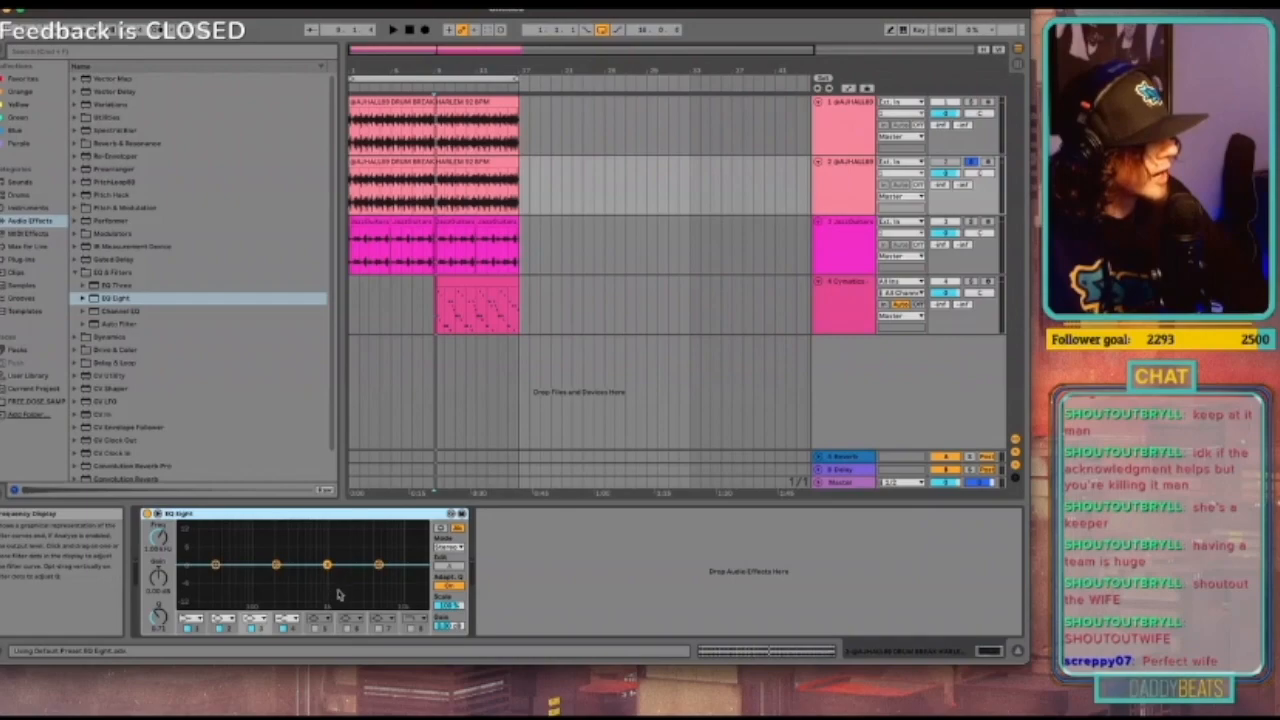
key("space")
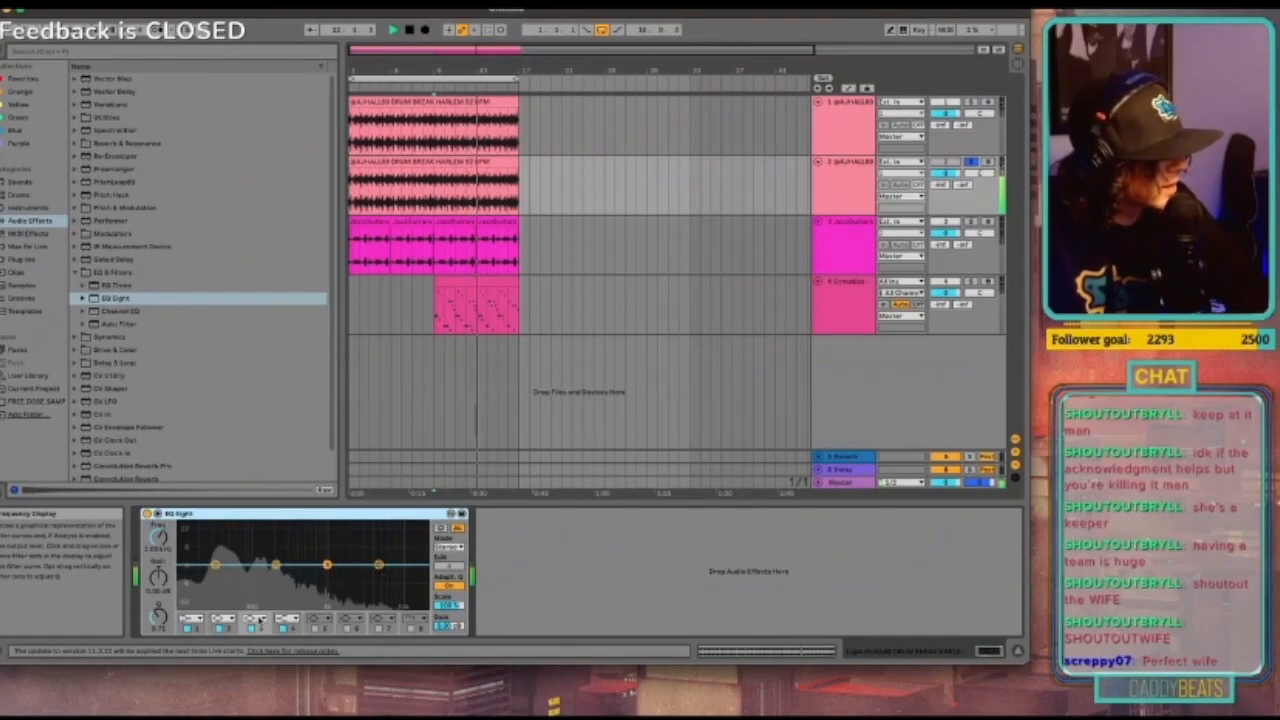
left_click(287, 619)
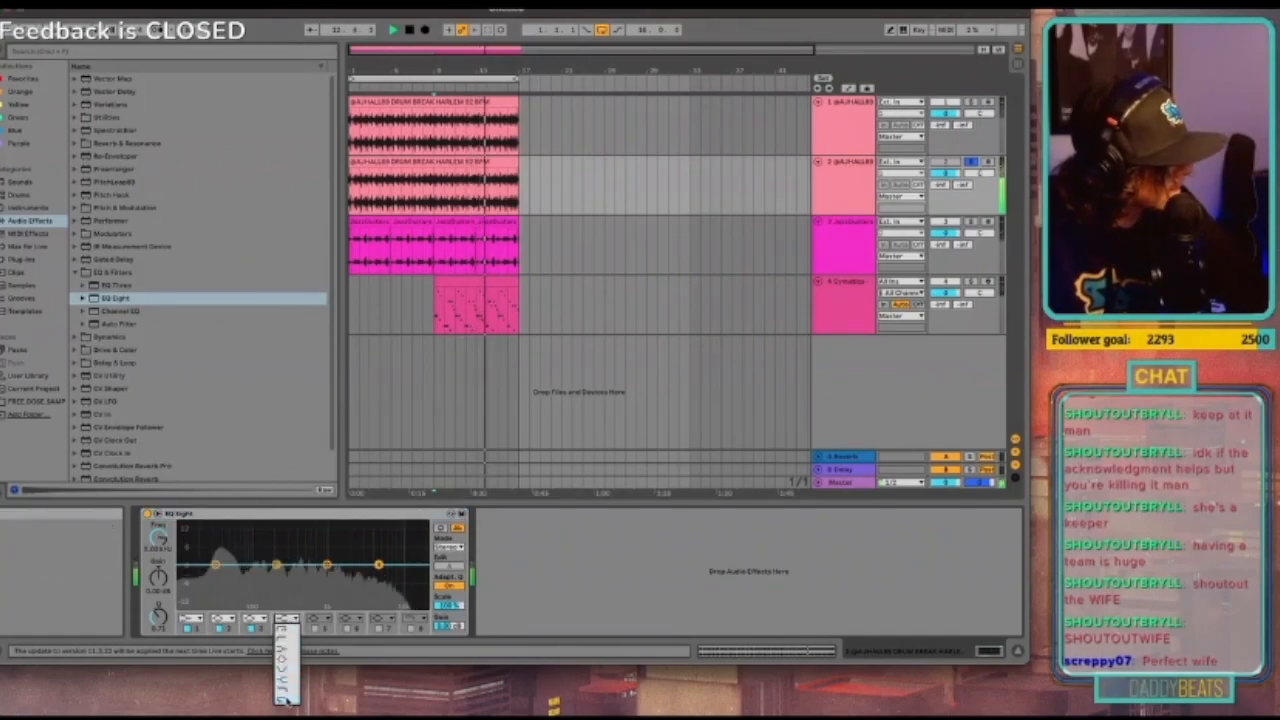
left_click(285, 697)
left_click_drag(378, 577, 260, 575)
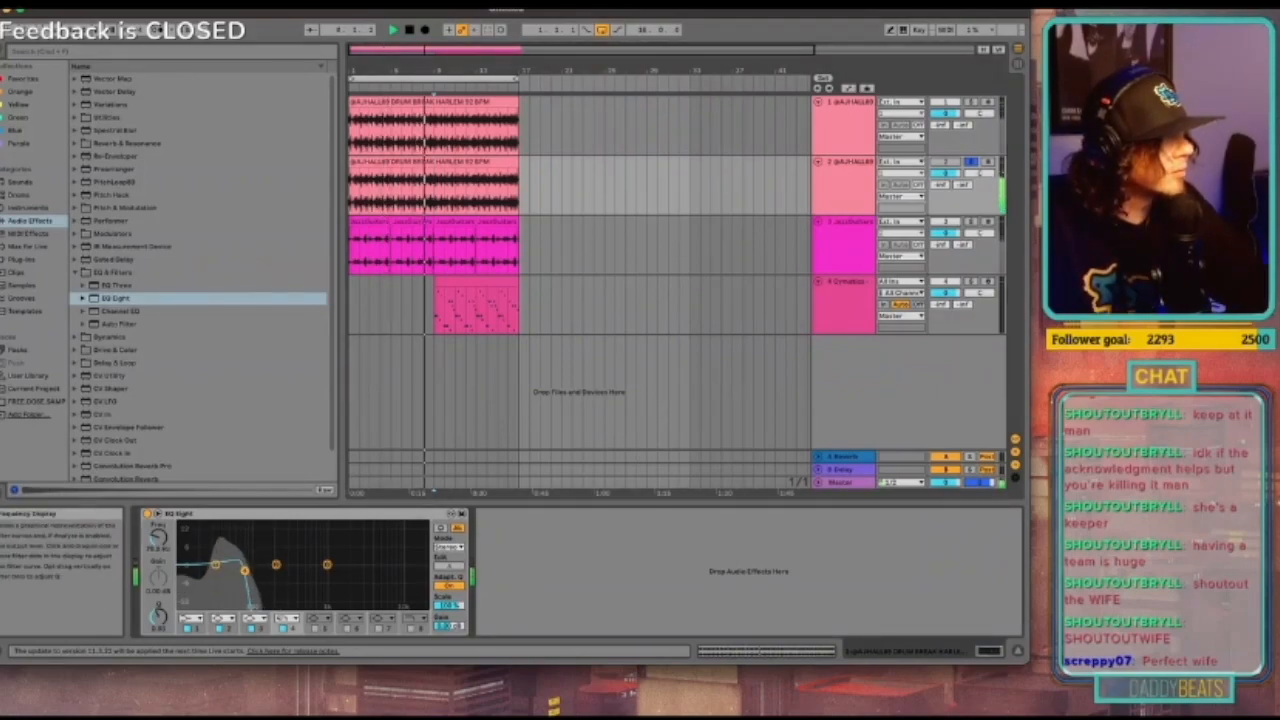
Step: Change band 1 of the duplicated drum break's EQ Eight to a low cut and adjust its node slightly
left_click(190, 619)
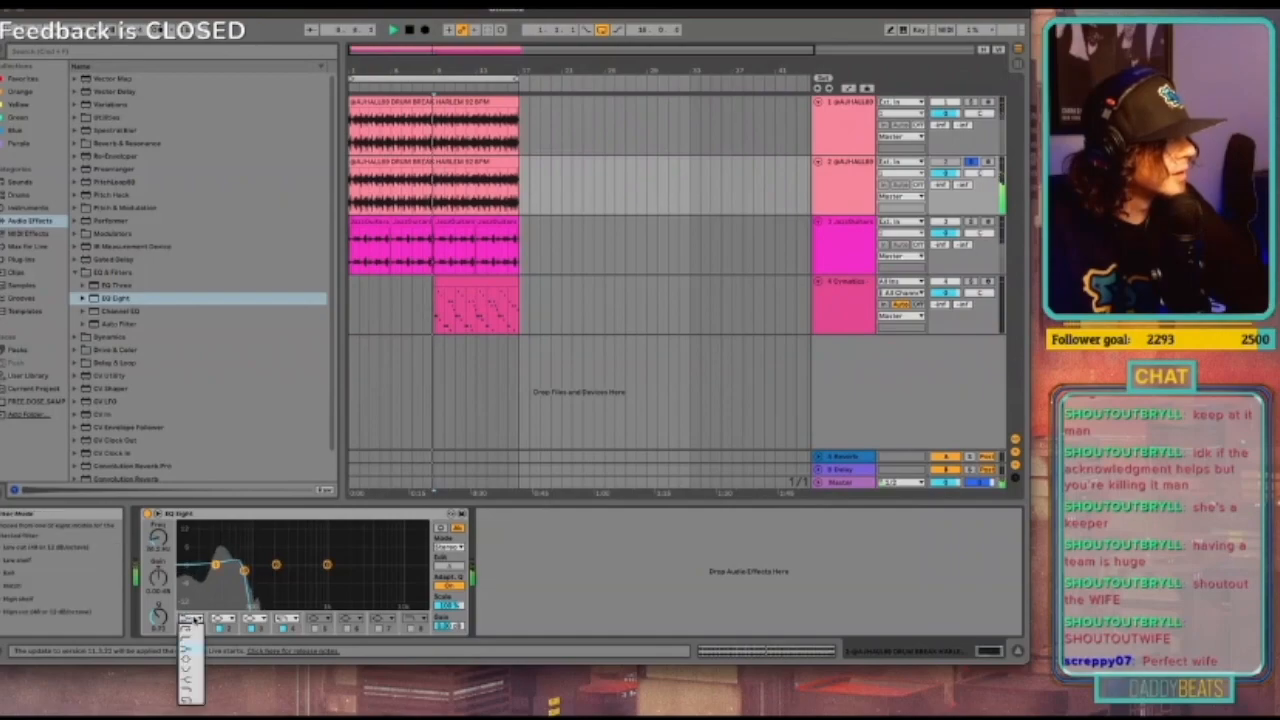
left_click(193, 631)
left_click_drag(215, 565, 215, 562)
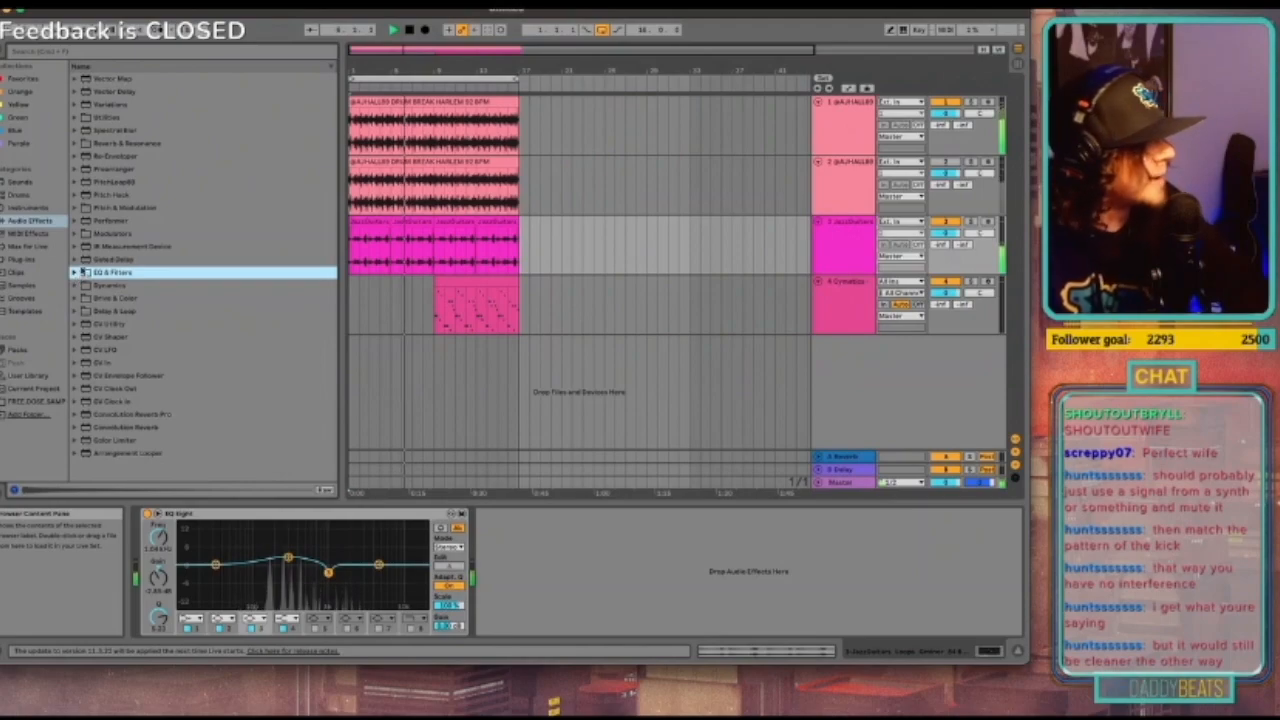
Step: Add a Glue Compressor to the JazzGuitars track and enable its sidechain with the duplicated HARLEM drum break as the source
left_click(75, 287)
left_click_drag(130, 324, 545, 546)
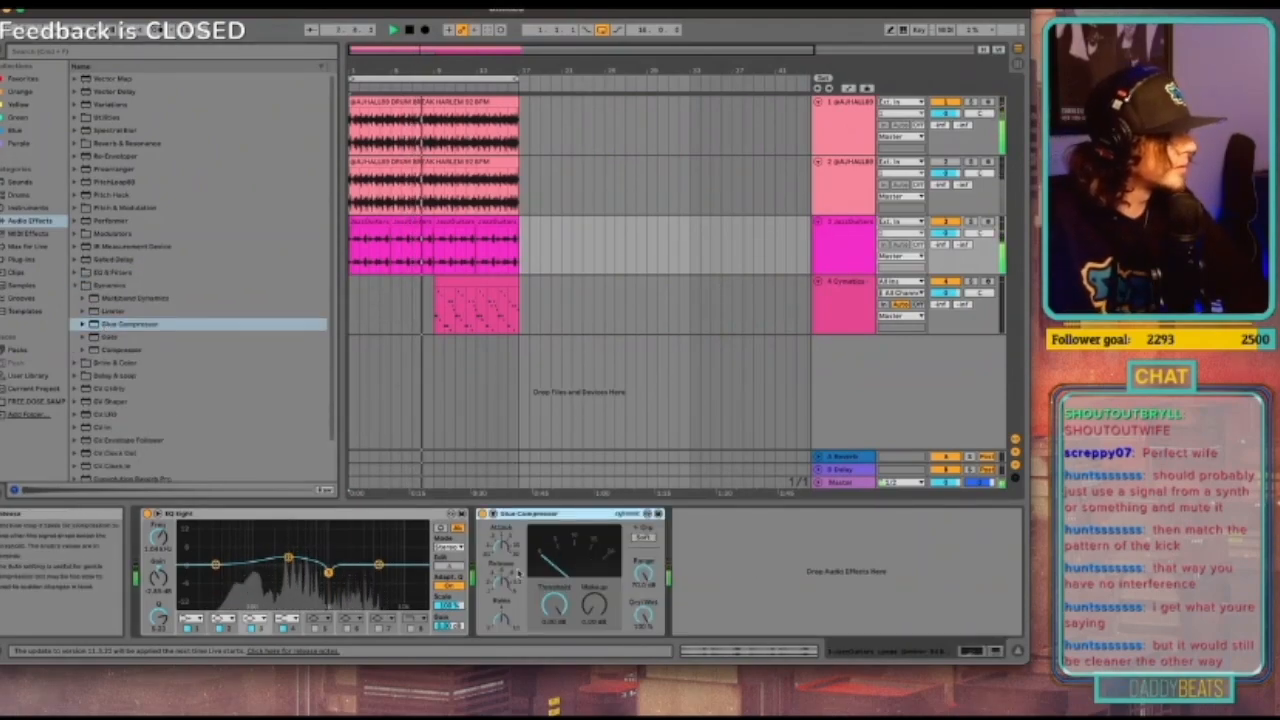
left_click(492, 513)
left_click(505, 526)
left_click(505, 546)
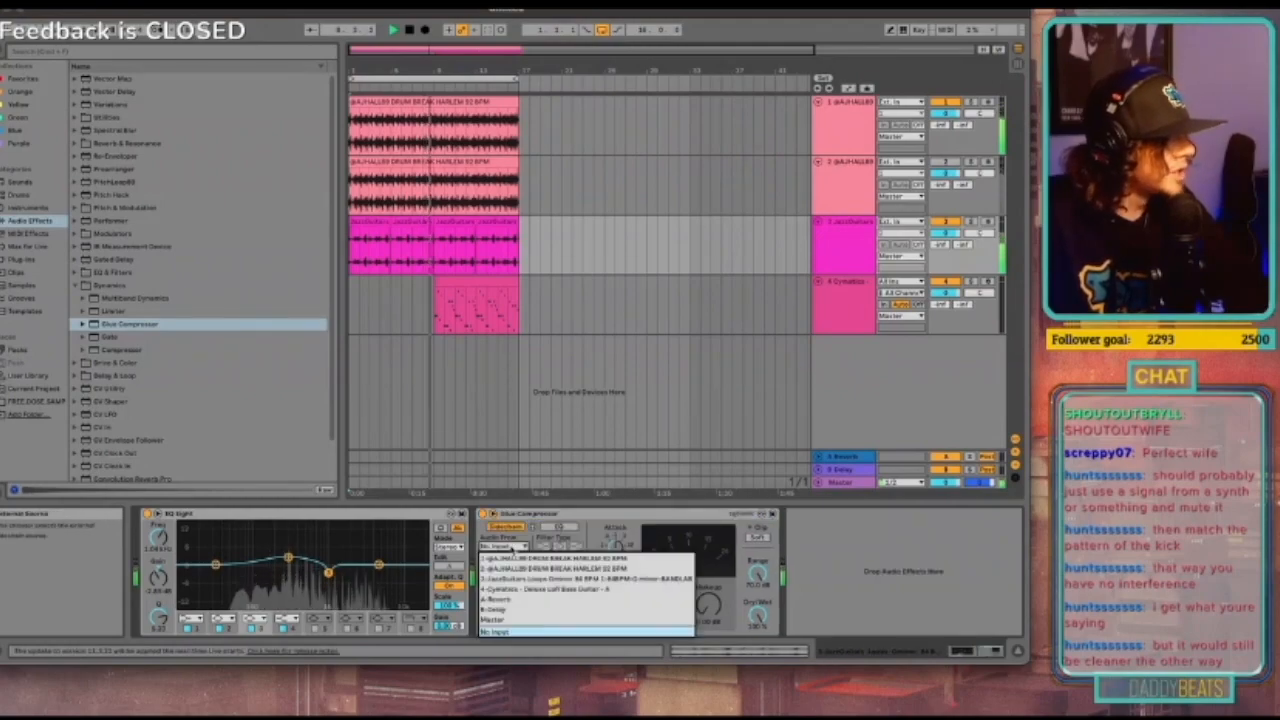
left_click(513, 568)
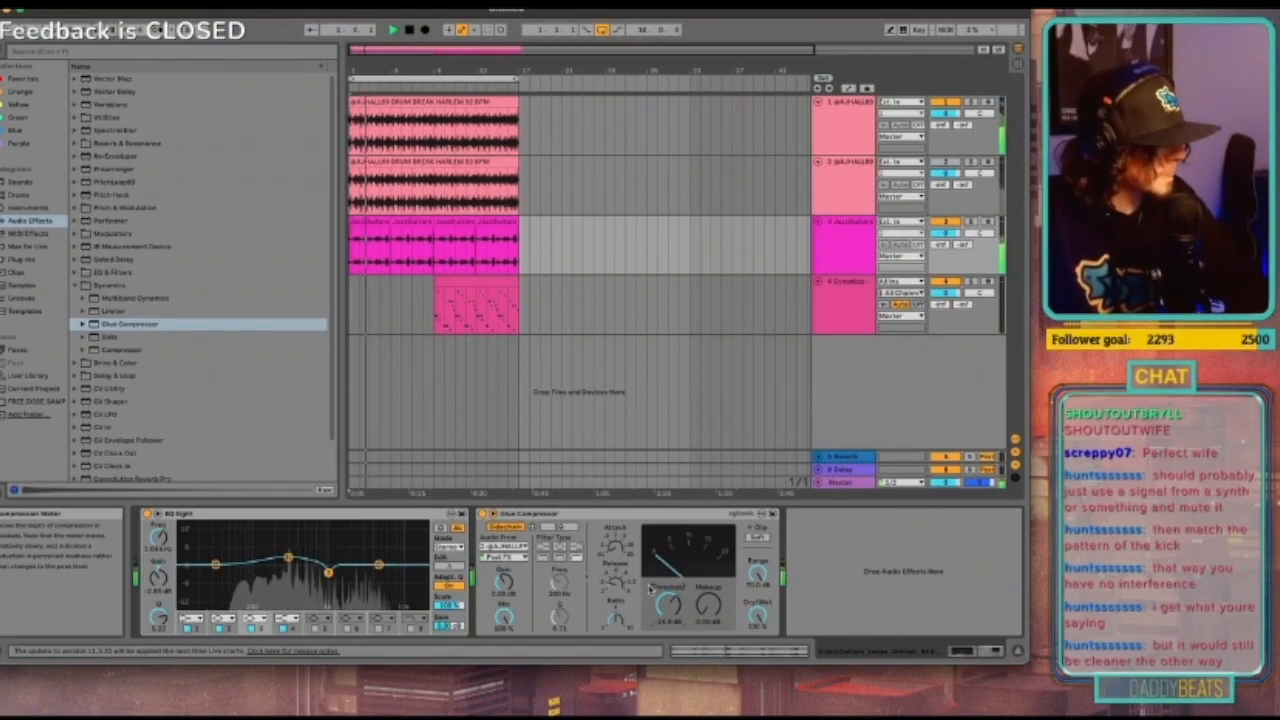
Step: Compare the bass track with its two sidechained Glue Compressors switched on and off during playback
left_click(435, 330)
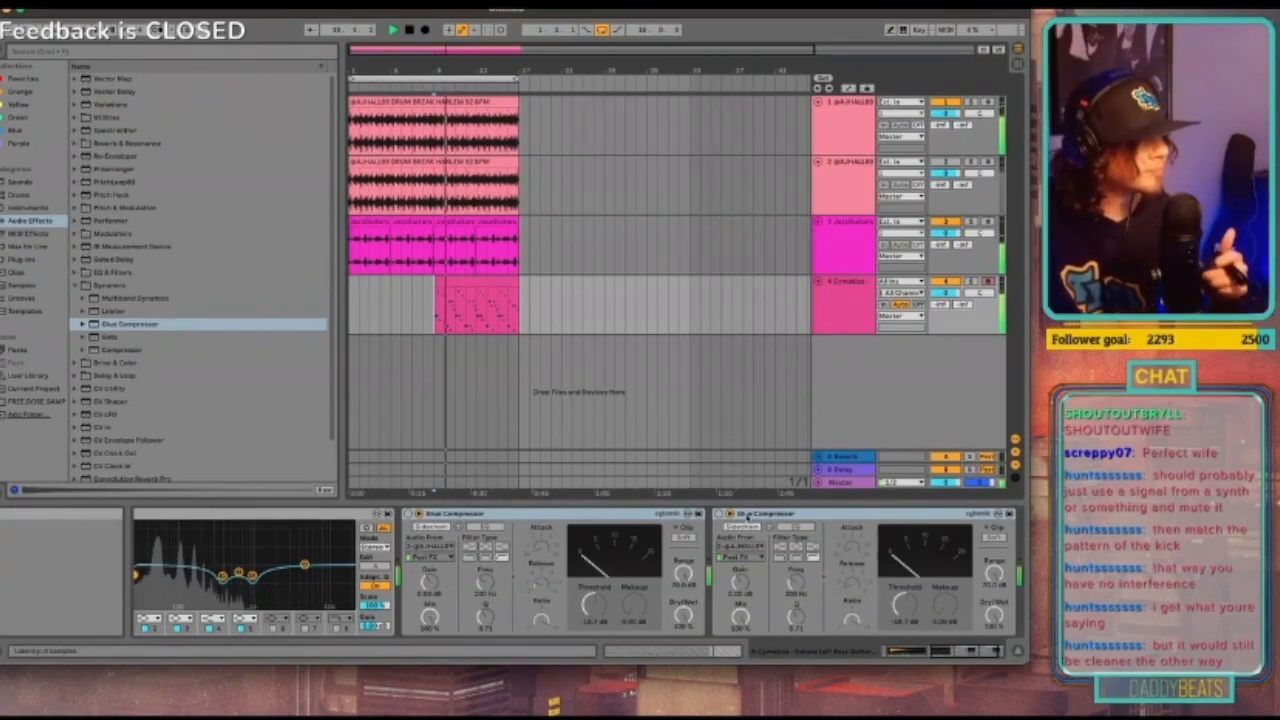
left_click(719, 514)
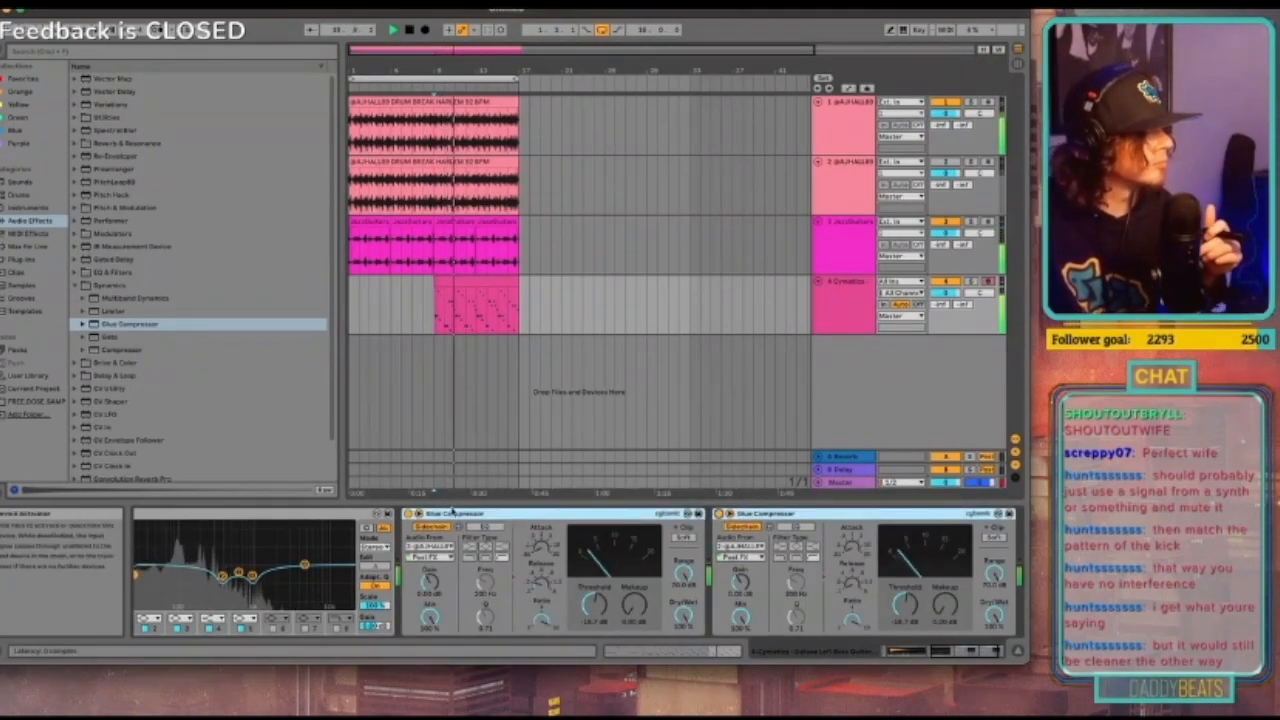
left_click(409, 513)
Step: Add a Saturator ahead of the bass track's EQ Eight, set its curve to Soft Sine, and play the beat
scroll(580, 575, "left", 5)
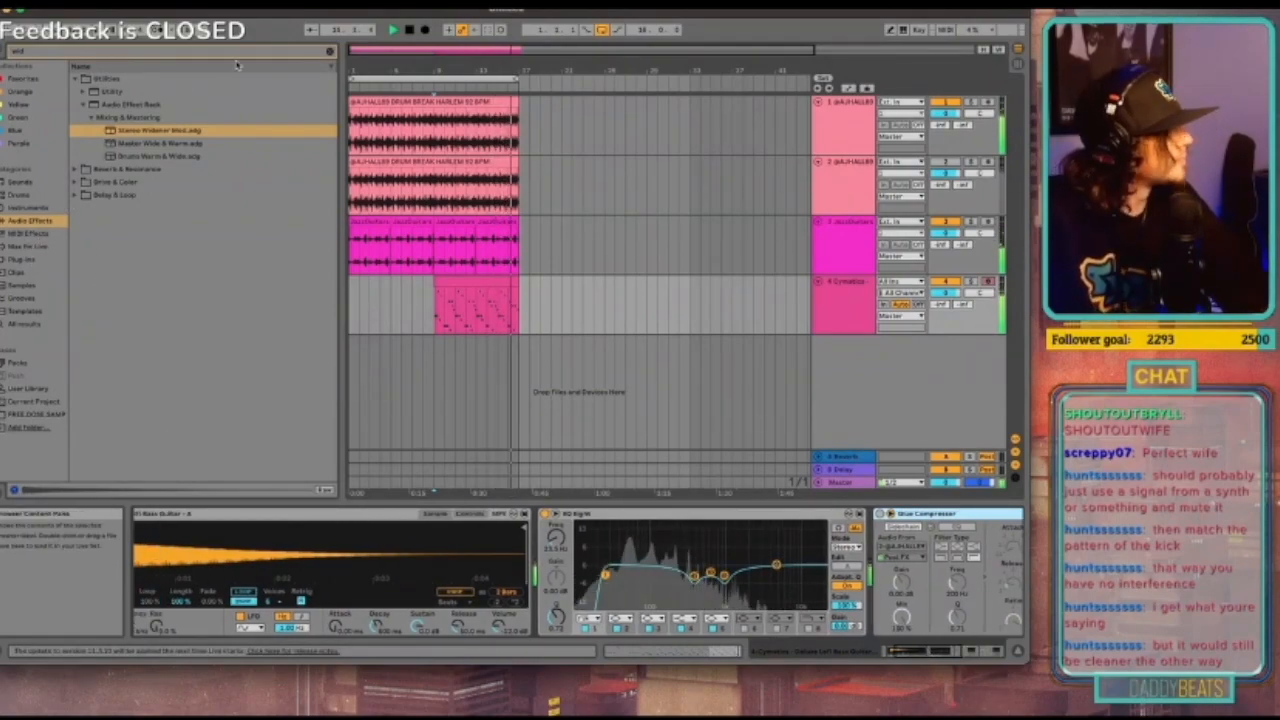
left_click(330, 51)
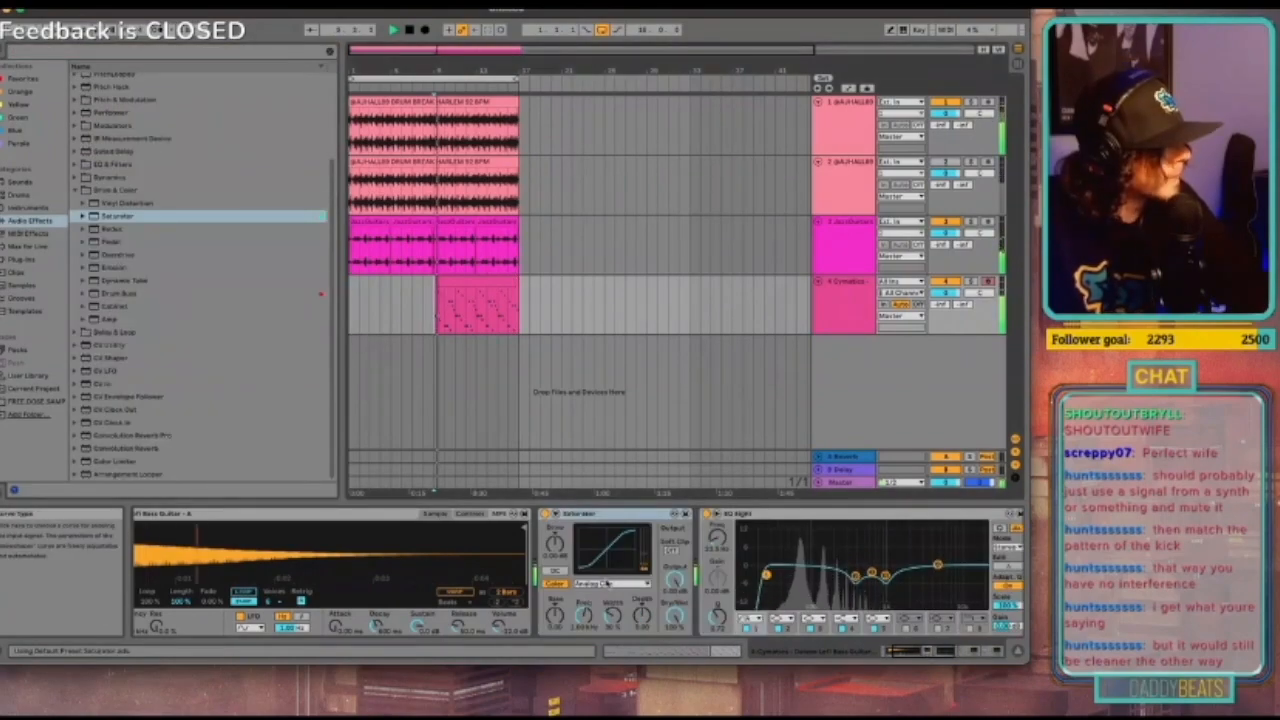
left_click(605, 583)
left_click(600, 605)
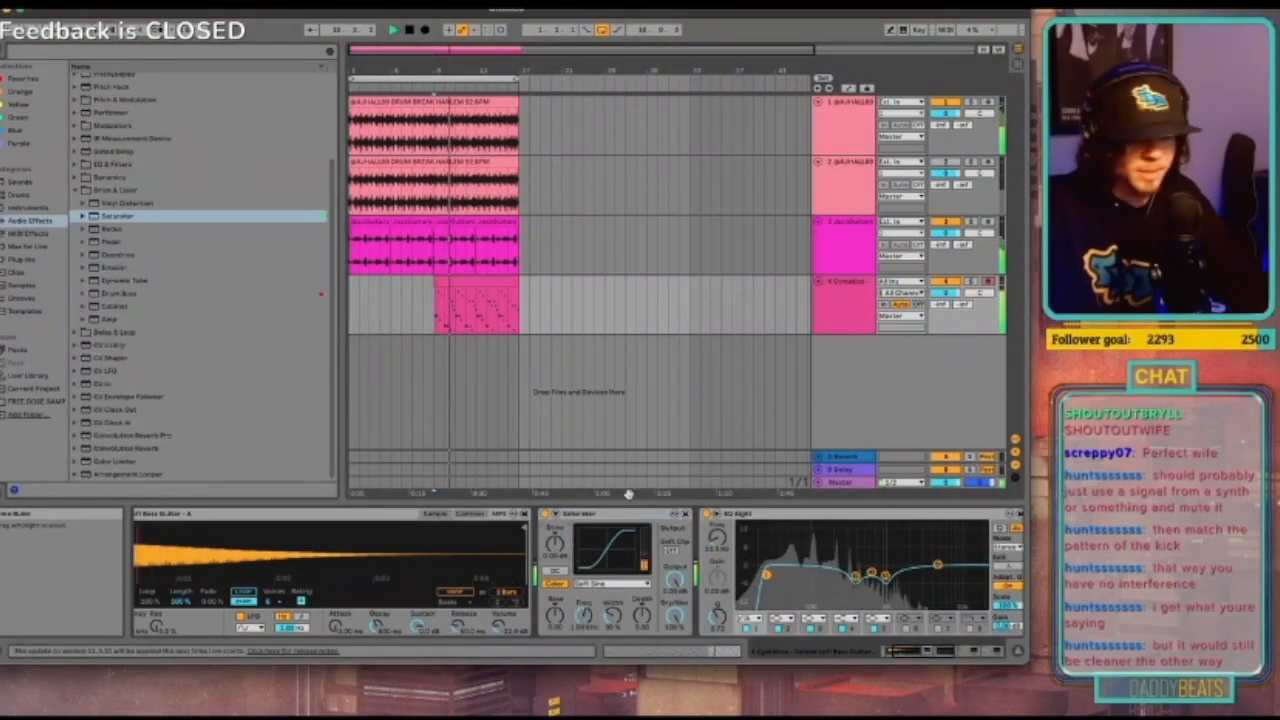
key("space")
left_click(858, 322)
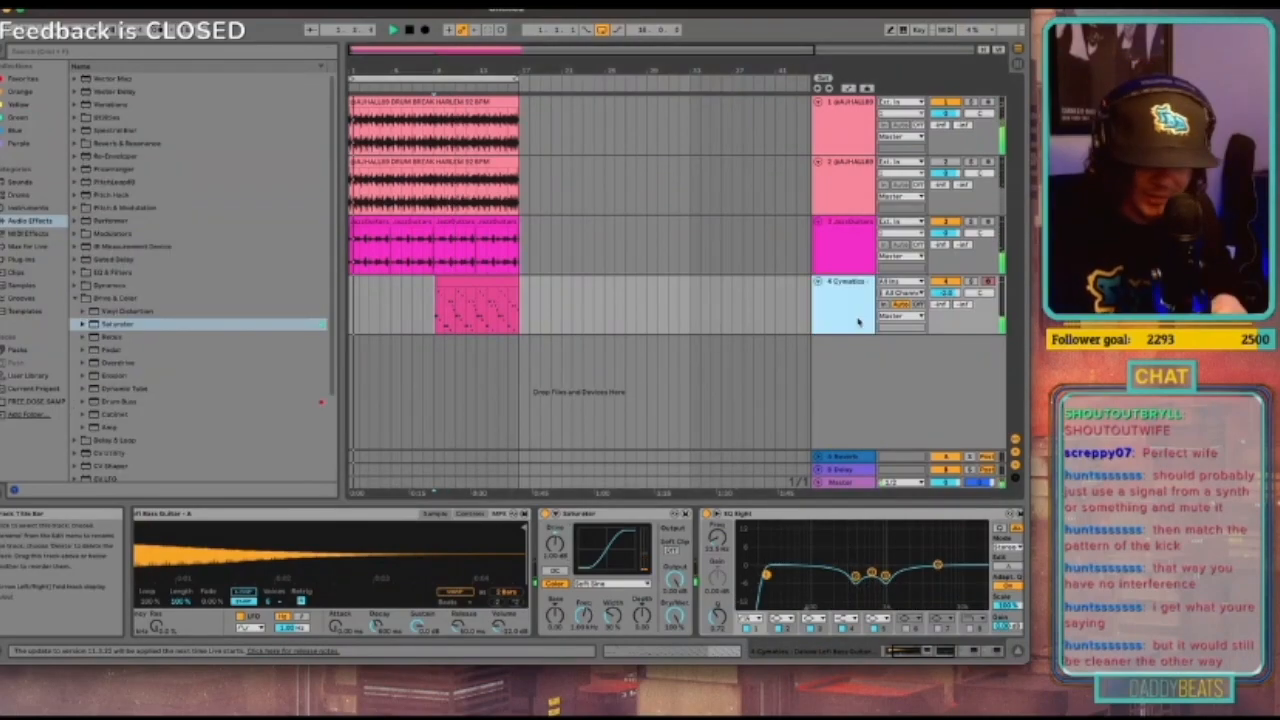
key("space")
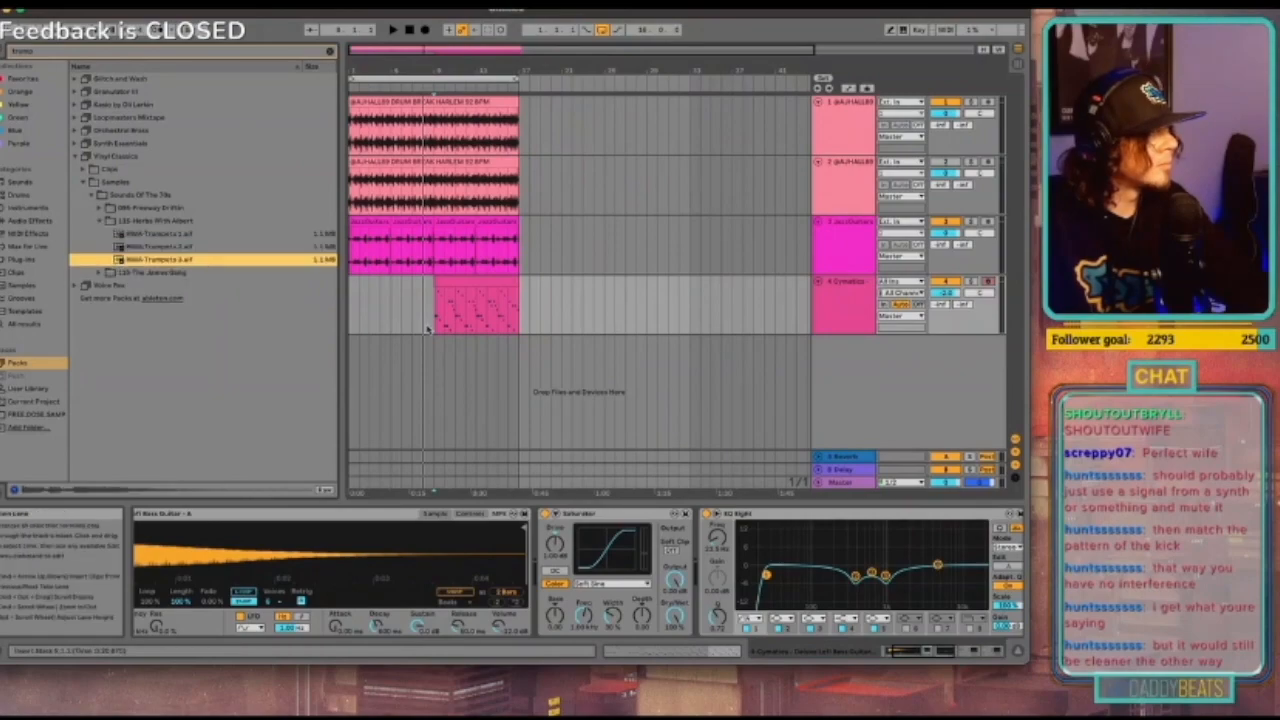
Step: Audition the TJG-Trumpet Solo and TJG-Trumpets samples from The James Gang folder over the playing beat
key("space")
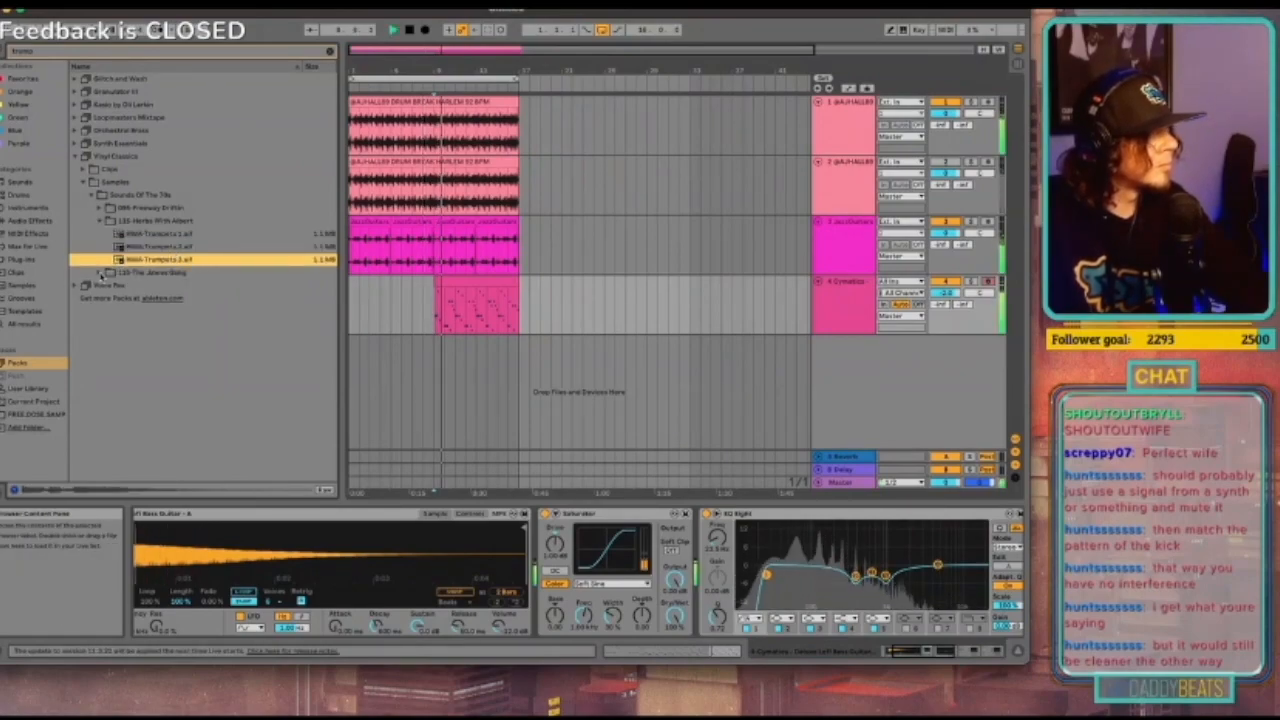
left_click(146, 272)
left_click(138, 251)
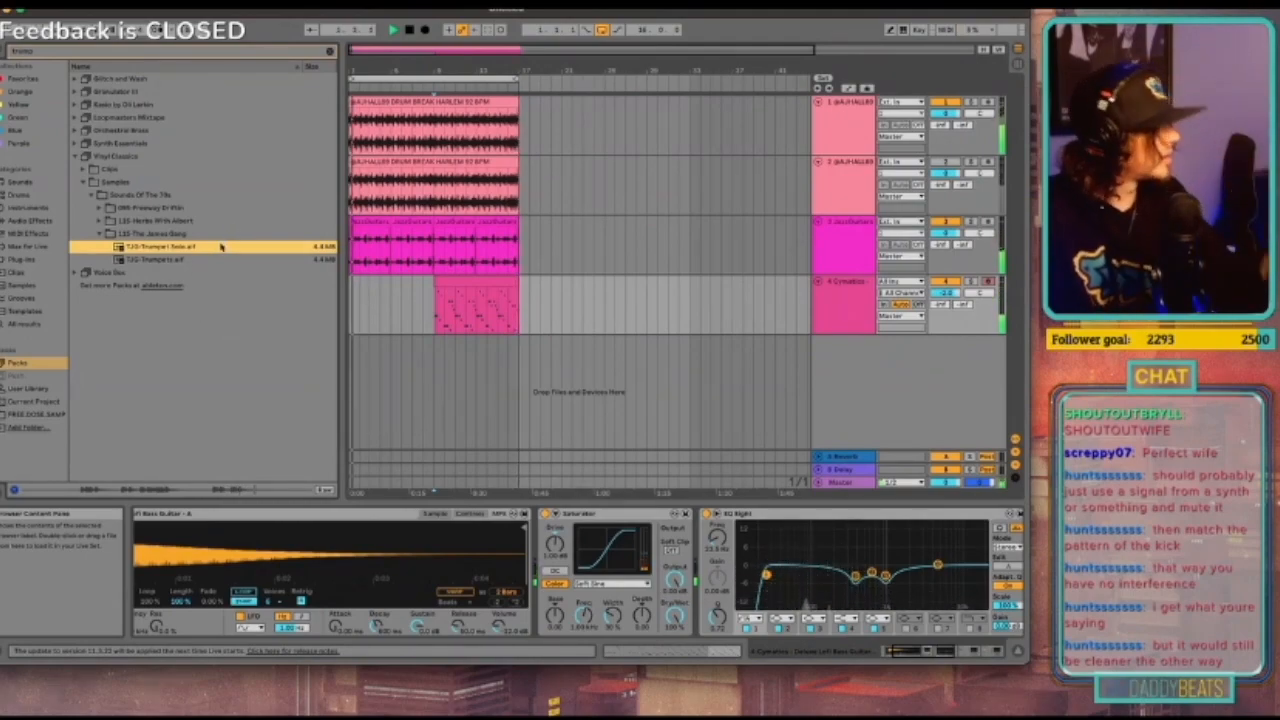
left_click(150, 260)
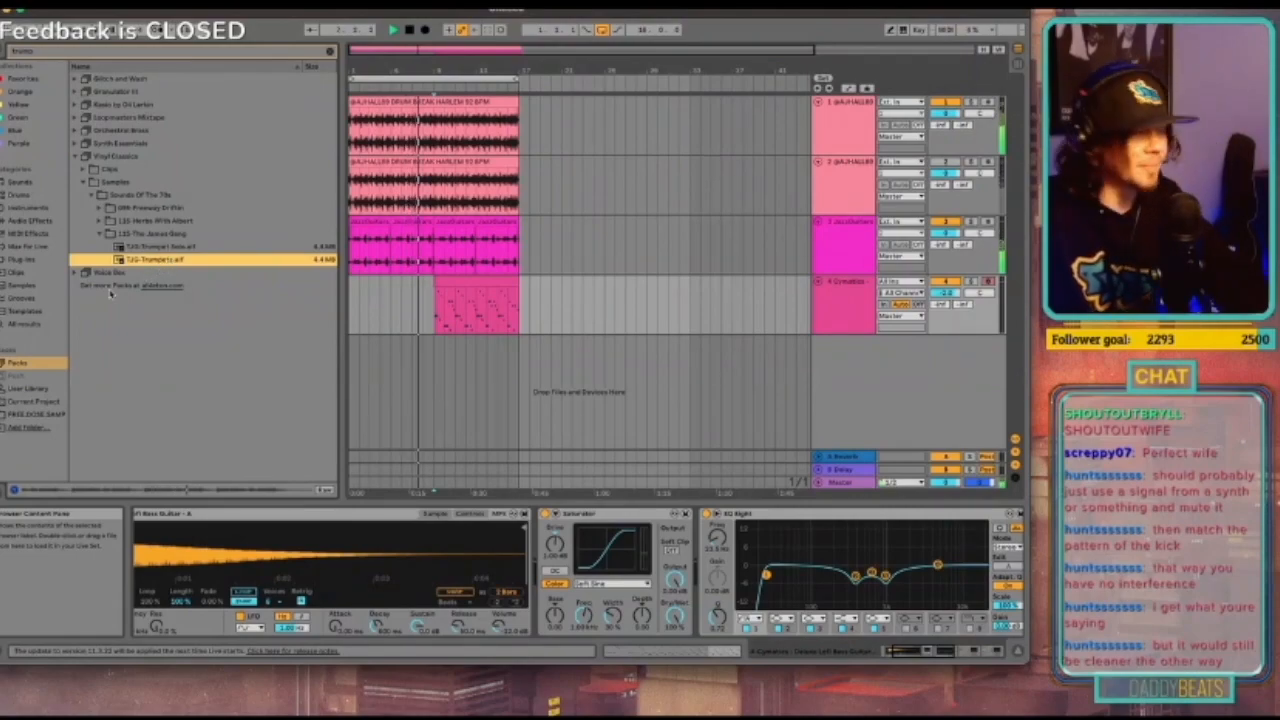
Step: Place TJG-Trumpet Solo on a new track from bar 9 and set the clip's warp mode to Complex Pro
left_click_drag(140, 246, 468, 343)
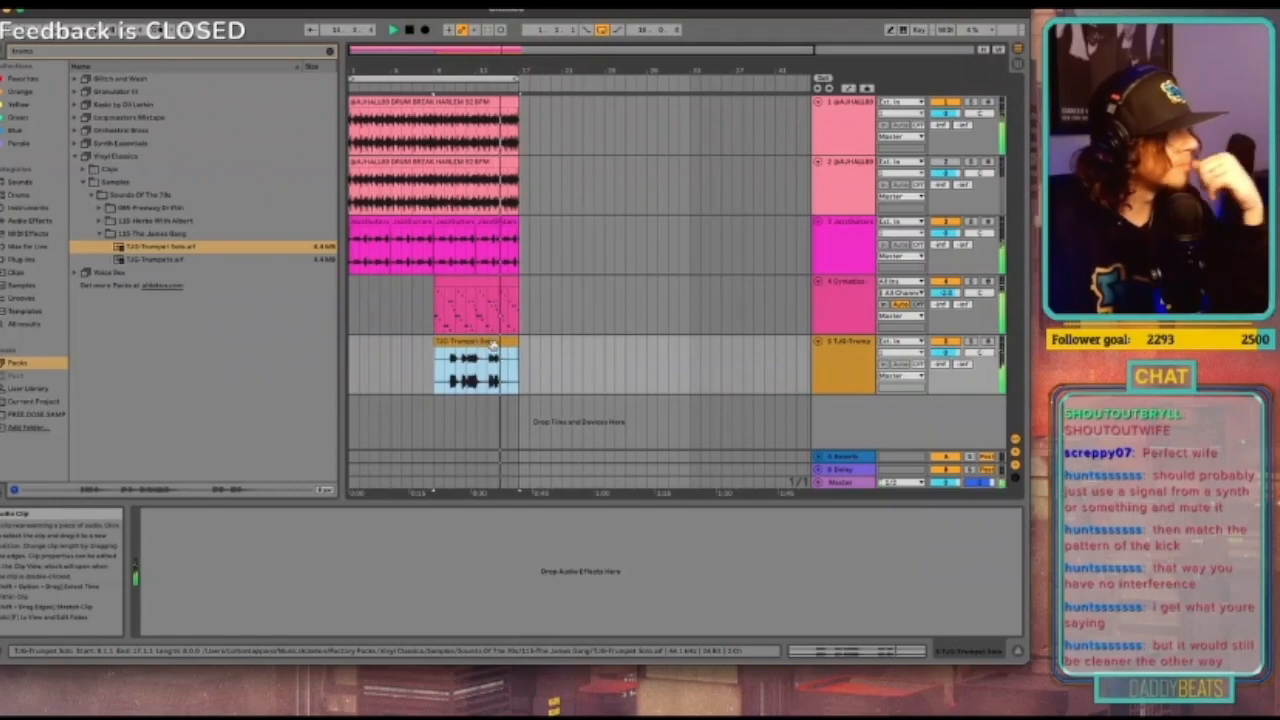
key("space")
left_click(891, 652)
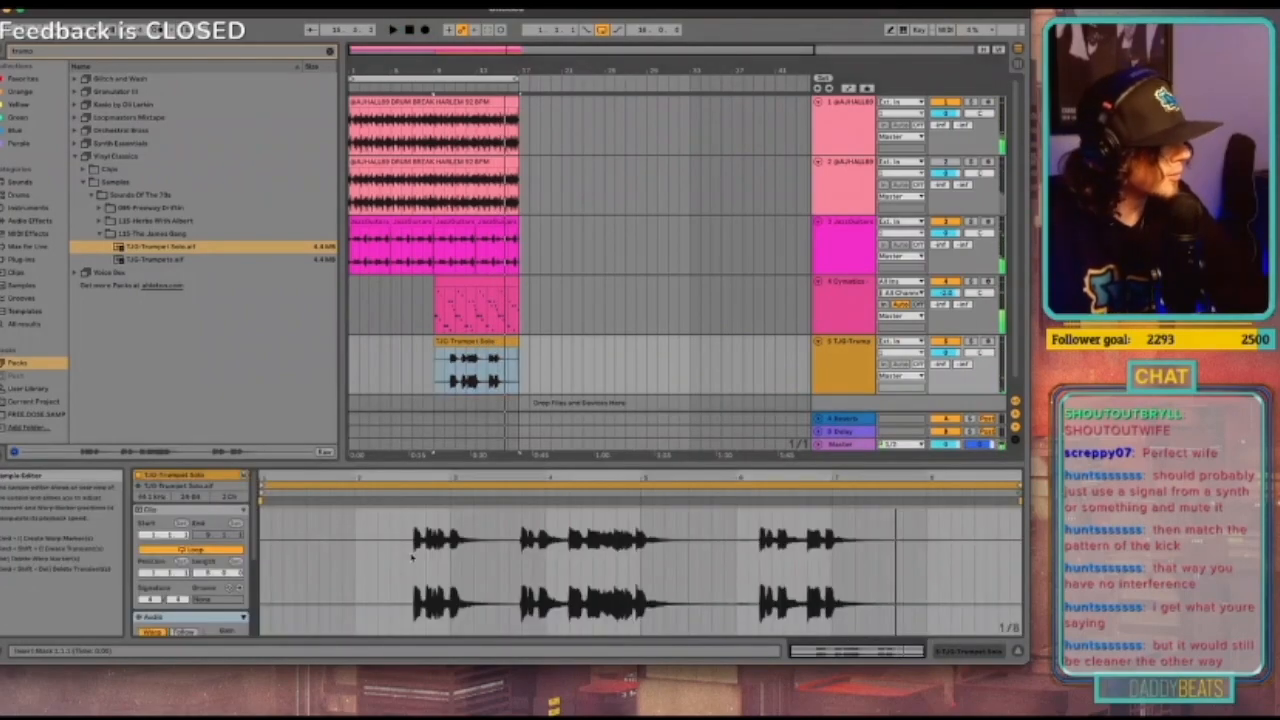
scroll(201, 568, "down", 3)
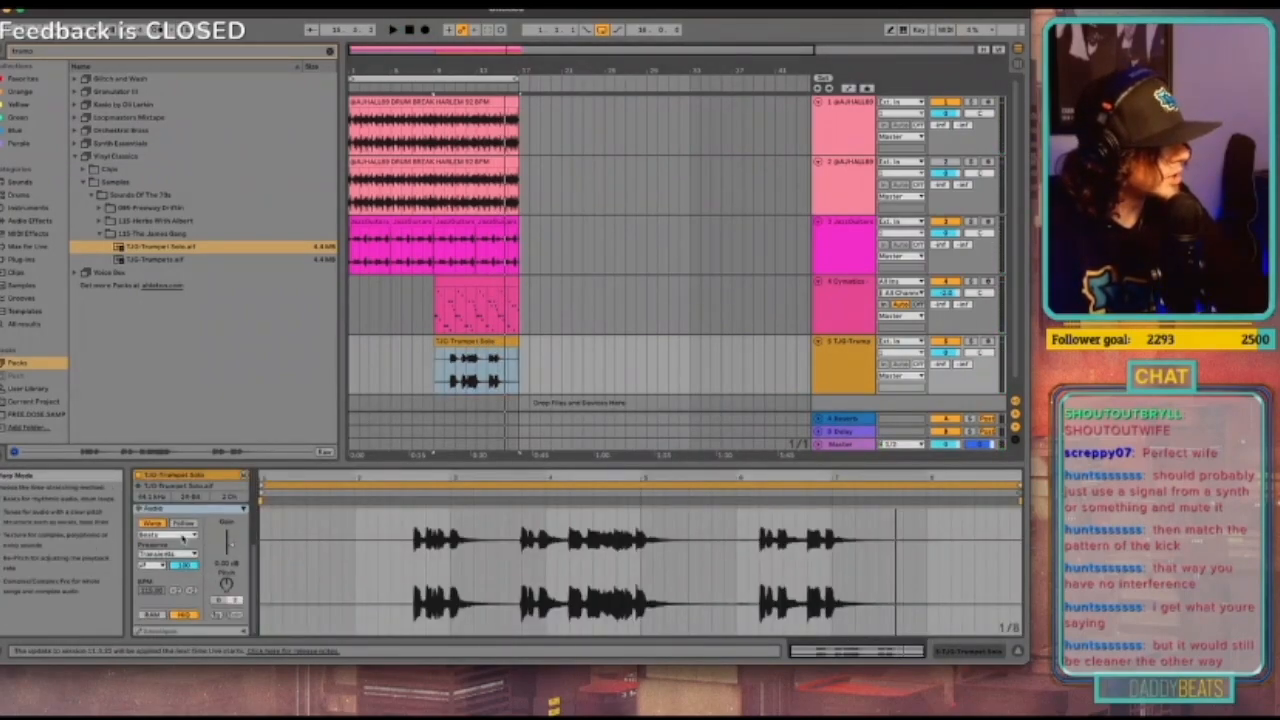
left_click(183, 538)
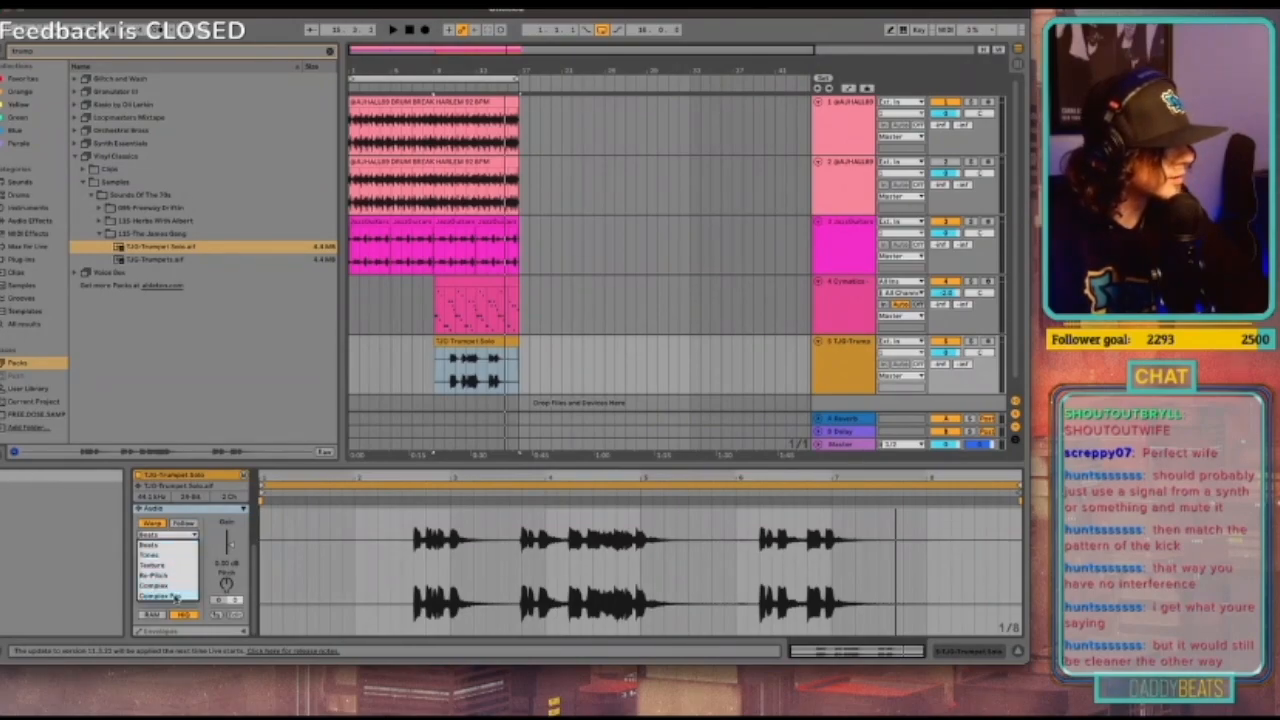
left_click(172, 596)
key("space")
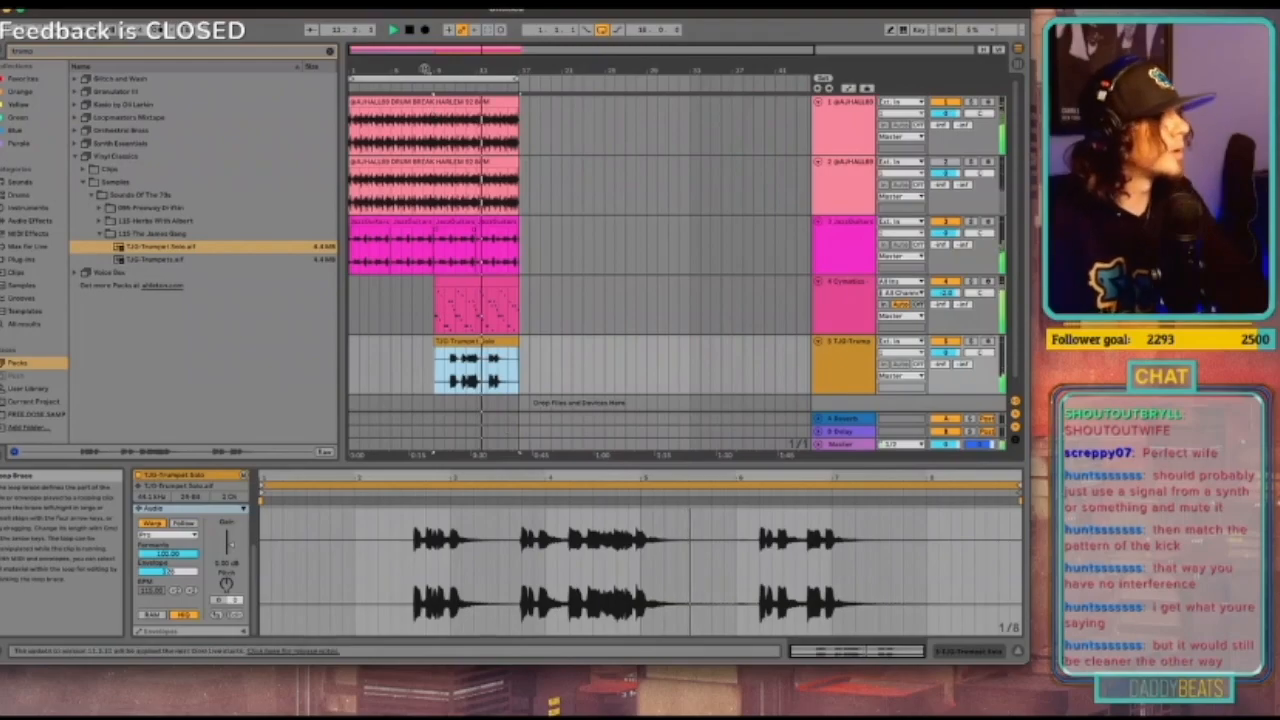
Step: Trim the opening phrase off the trumpet clip, shift the clip to start at bar 8, and play the passage
left_click_drag(443, 69, 445, 180)
key("space")
mouse_move(398, 360)
left_mouse_down()
mouse_move(520, 360)
mouse_move(389, 356)
left_mouse_up()
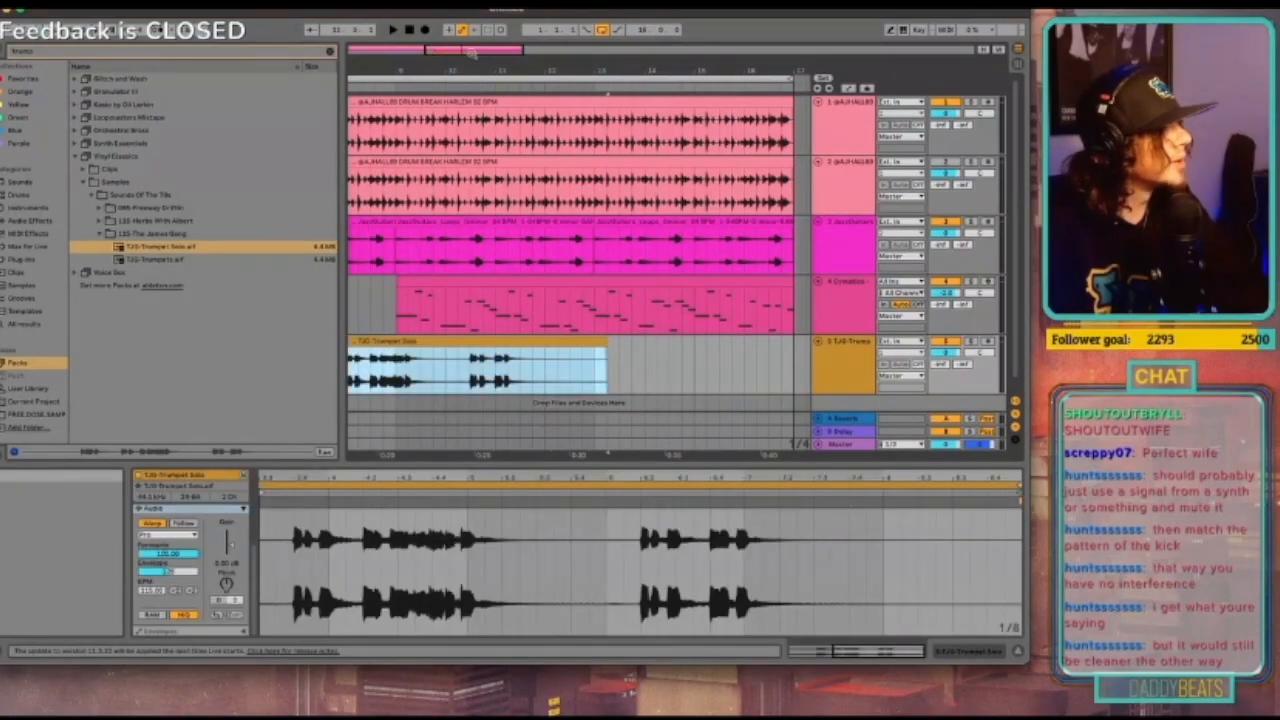
left_click_drag(473, 50, 455, 51)
key("Right")
left_click(425, 370)
key("space")
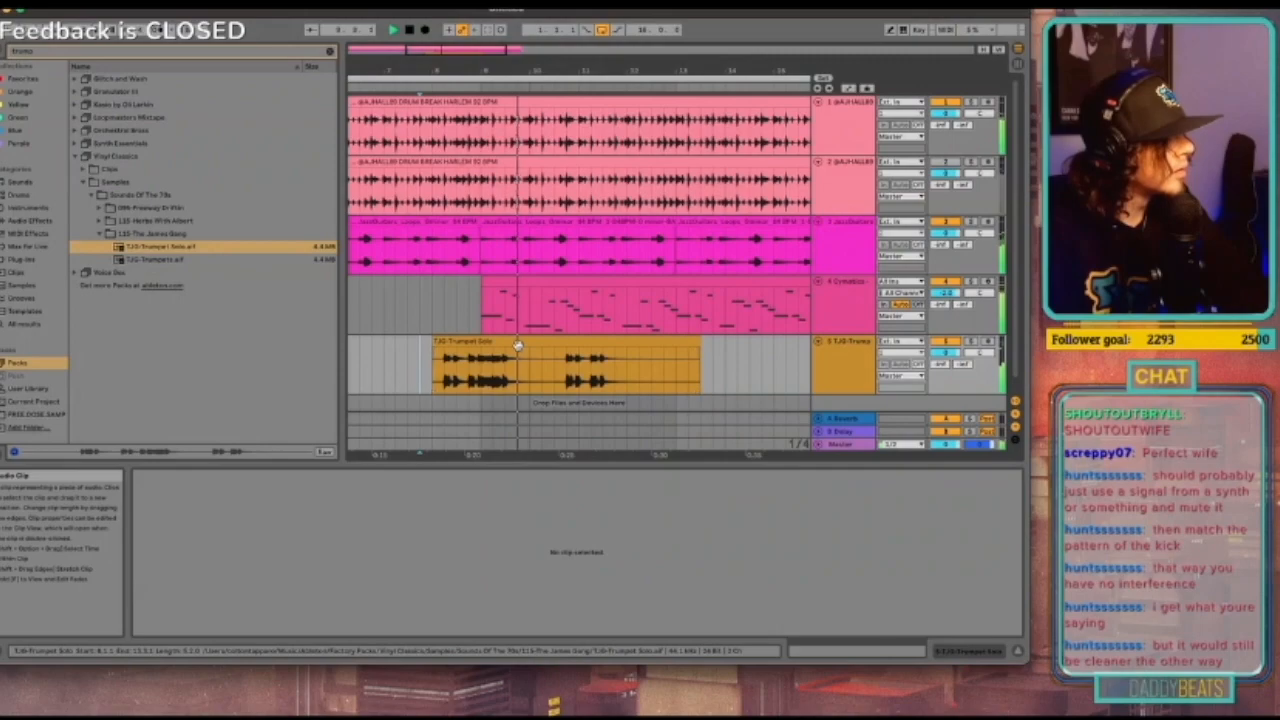
Step: Undo the last trumpet clip edit, then shift the clip to start at bar 7.3 and check it in playback
key("space")
key("super+z")
left_click_drag(495, 71, 568, 174)
left_click_drag(549, 344, 536, 346)
left_click_drag(460, 390, 430, 386)
key("space")
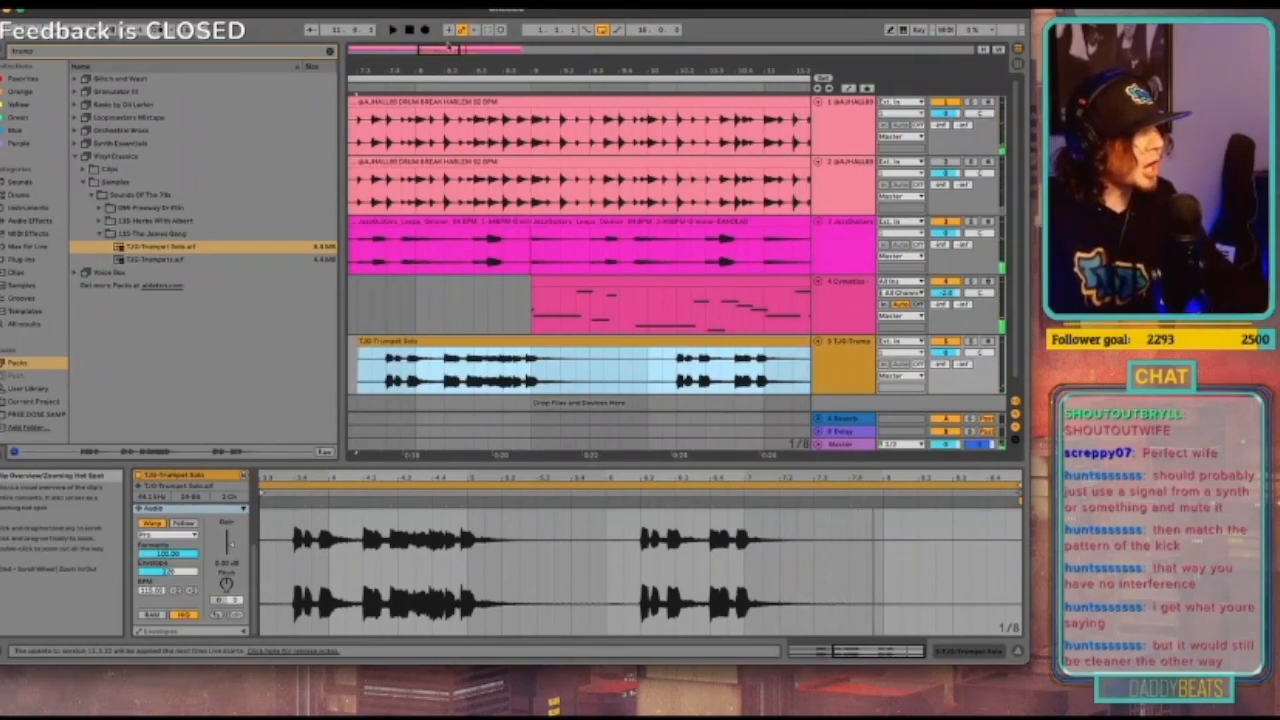
Step: Play the arrangement from bar 8.3 to hear how the trumpet leads into the bass entry
left_click_drag(451, 47, 444, 16)
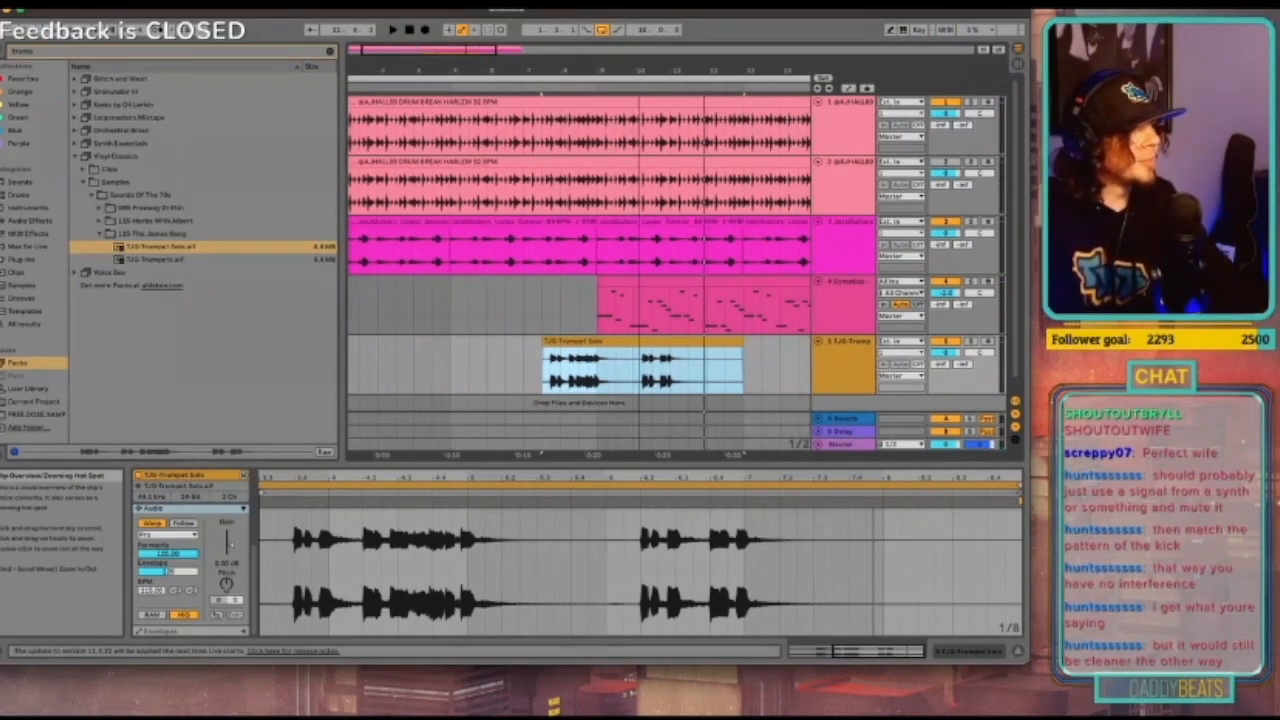
left_click(583, 373)
key("space")
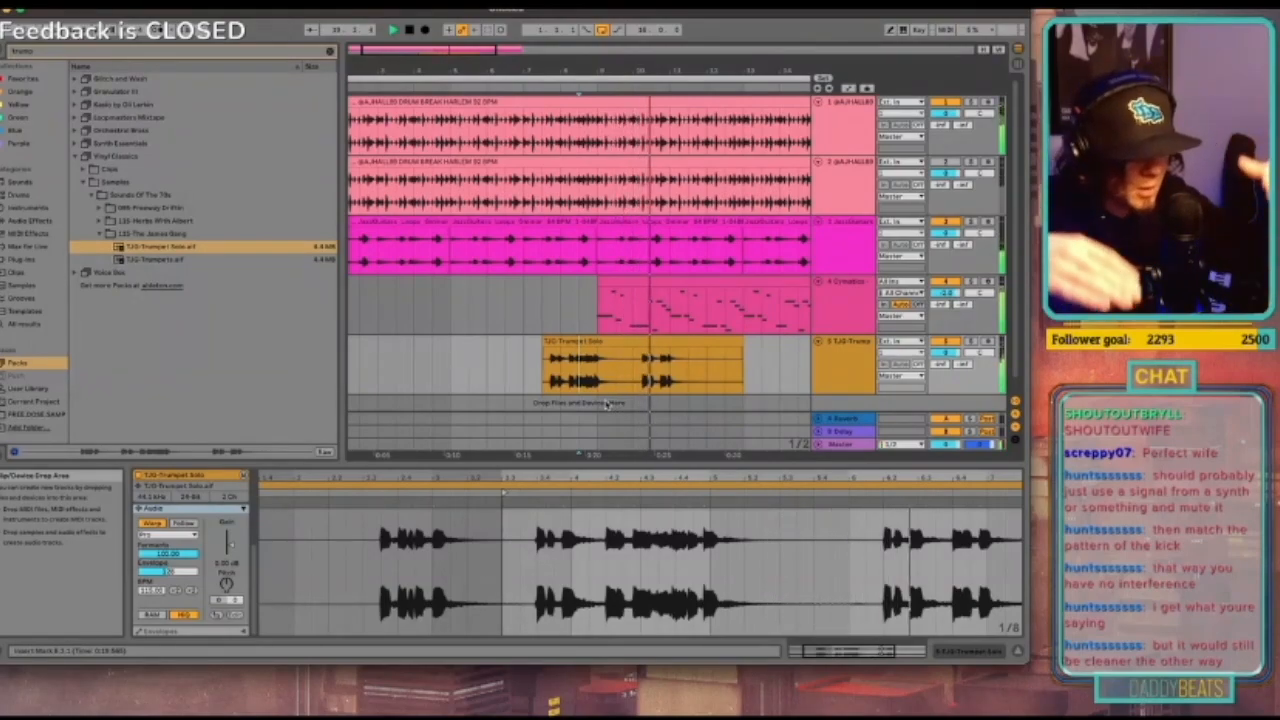
scroll(810, 327, "down", 1)
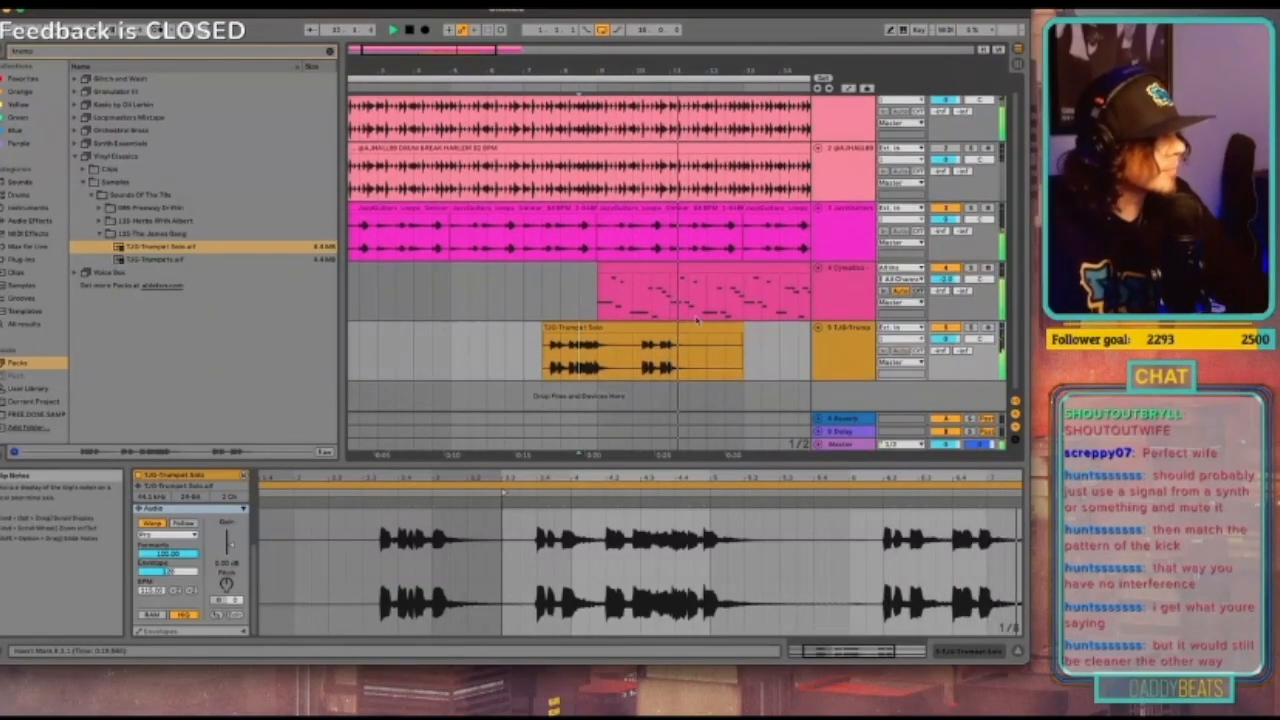
key("space")
Step: Add a Delay to the trumpet track and show the automation of its left channel's 16th delay time
left_click(835, 328)
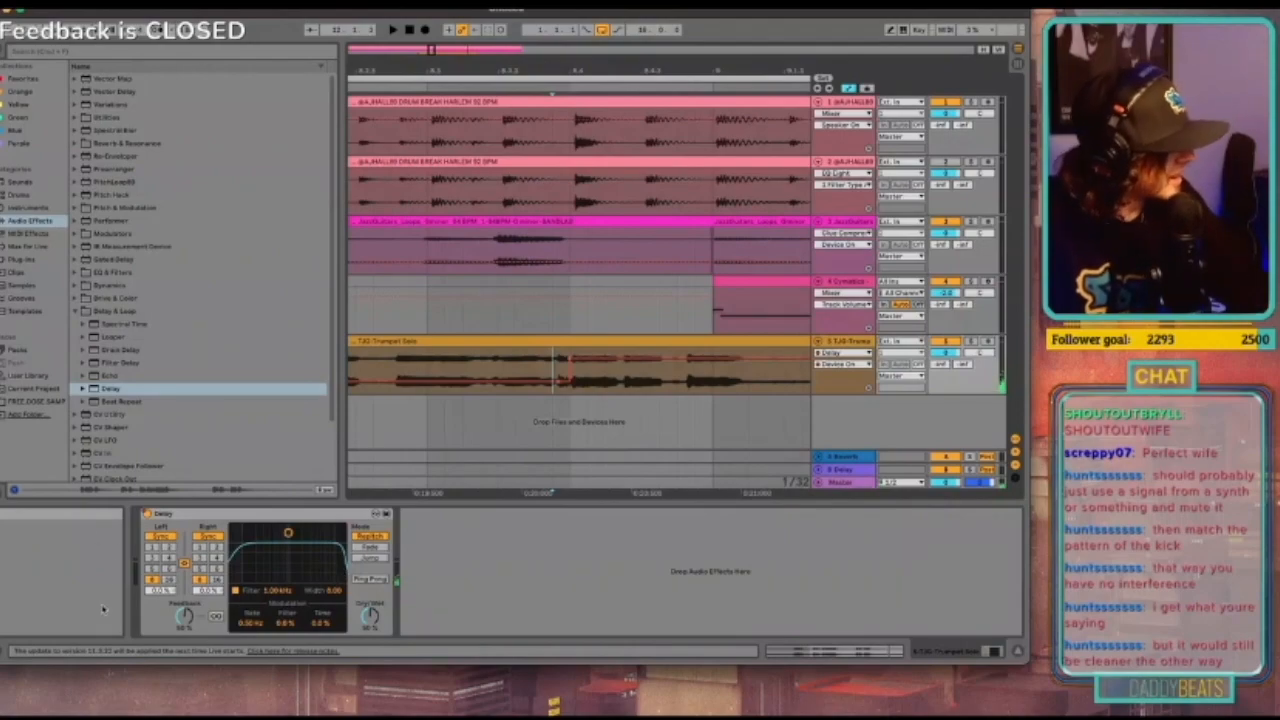
right_click(151, 580)
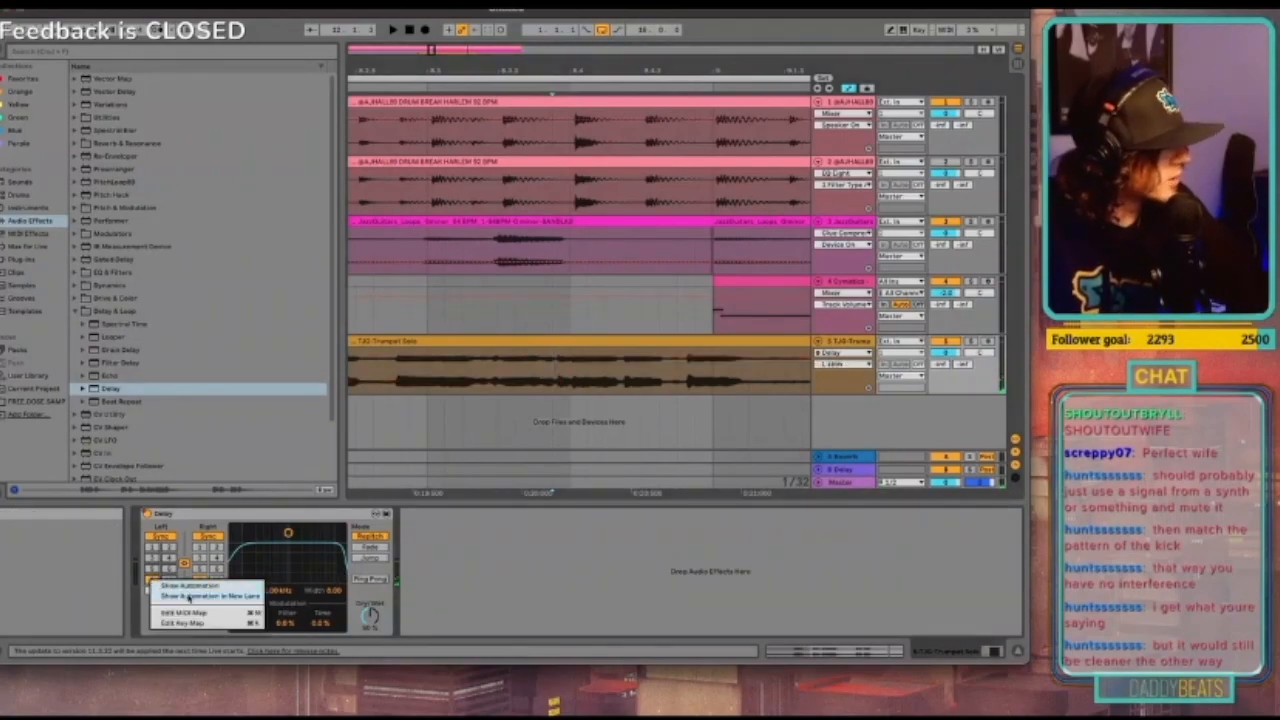
left_click(185, 586)
key("space")
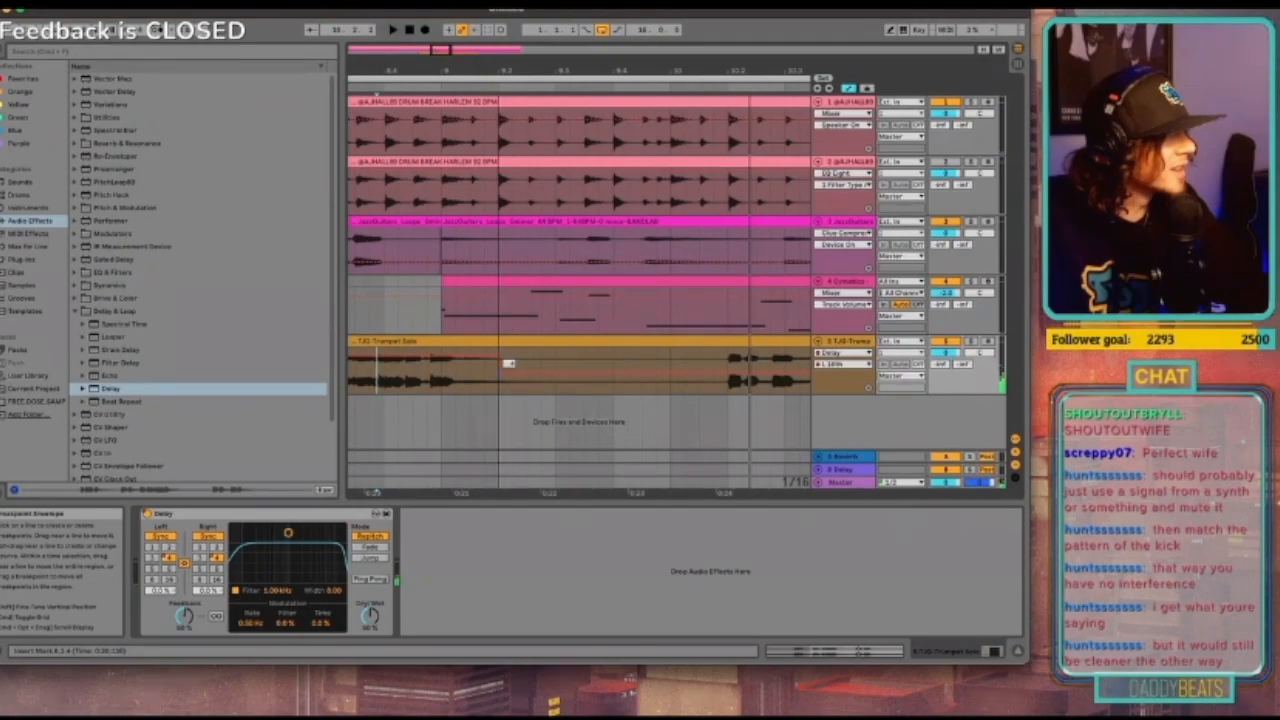
Step: Play from the start of the first trumpet phrase at bar 7.4 to check the delay automation
scroll(550, 412, "down", 3)
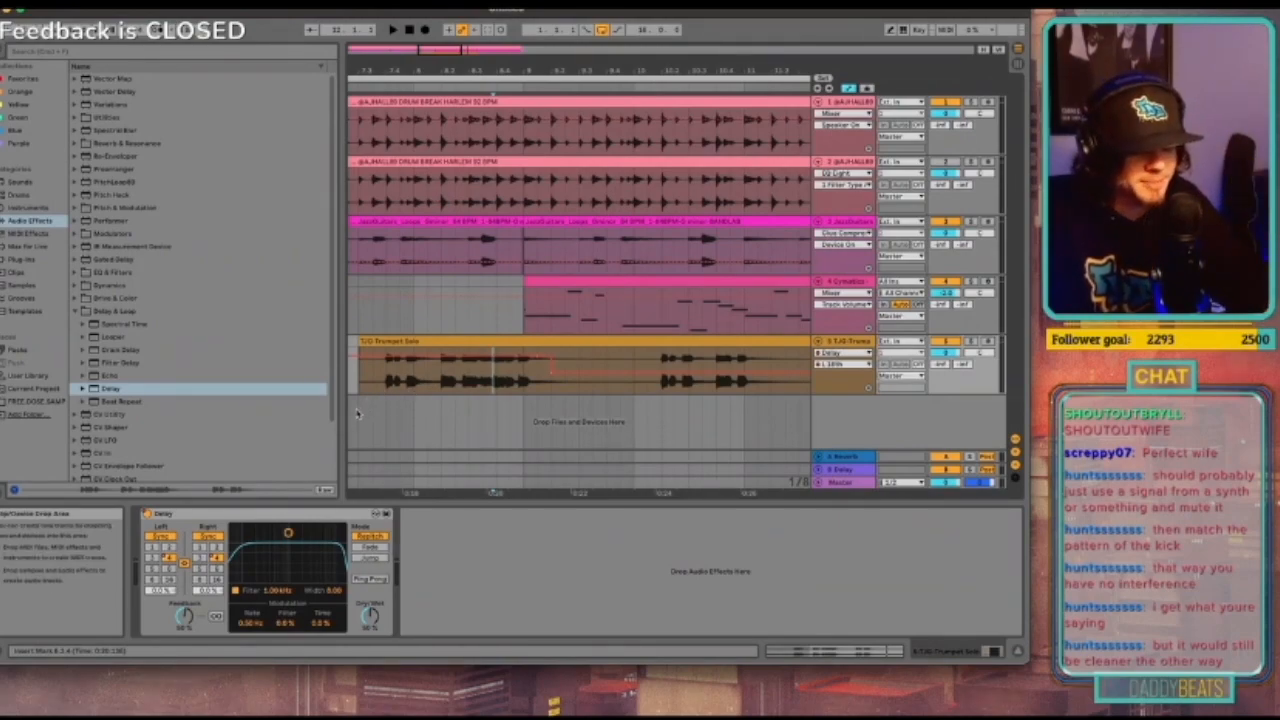
left_click(386, 382)
key("space")
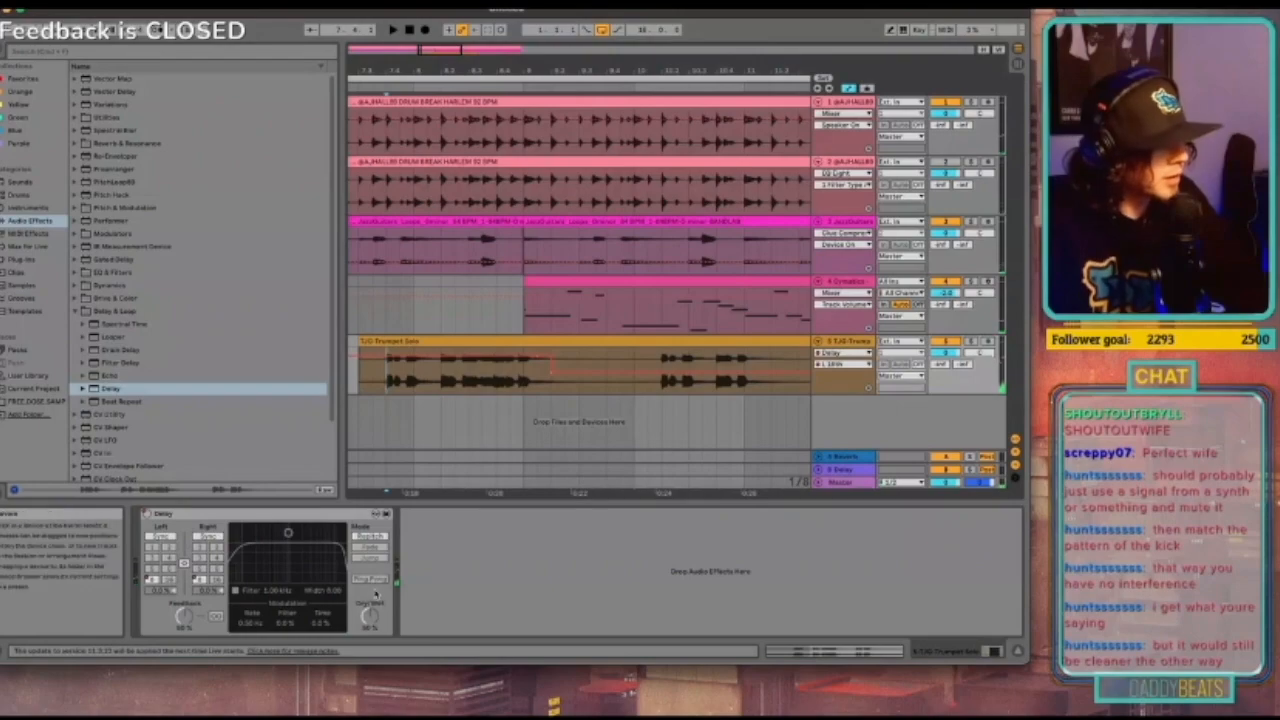
Step: Compare the trumpet's Delay with Ping Pong switched on and off while playing the arrangement around the trumpet phrase, leaving it off
left_click(372, 580)
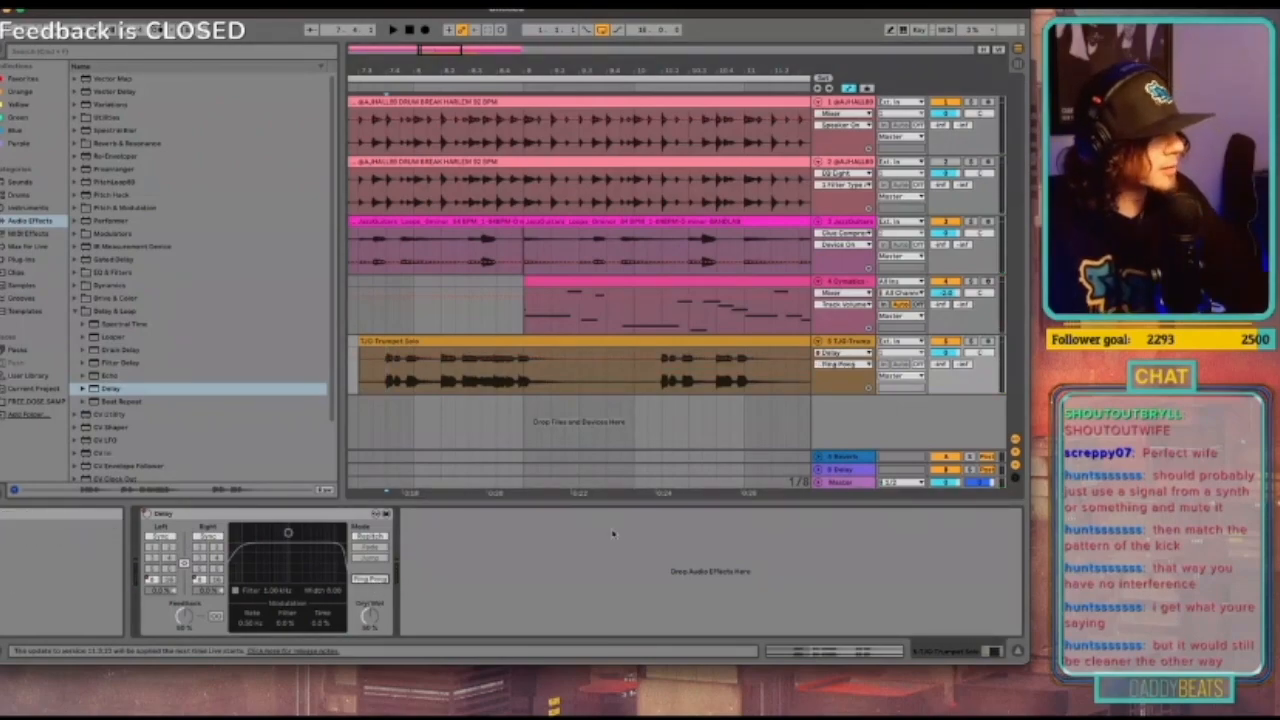
key("space")
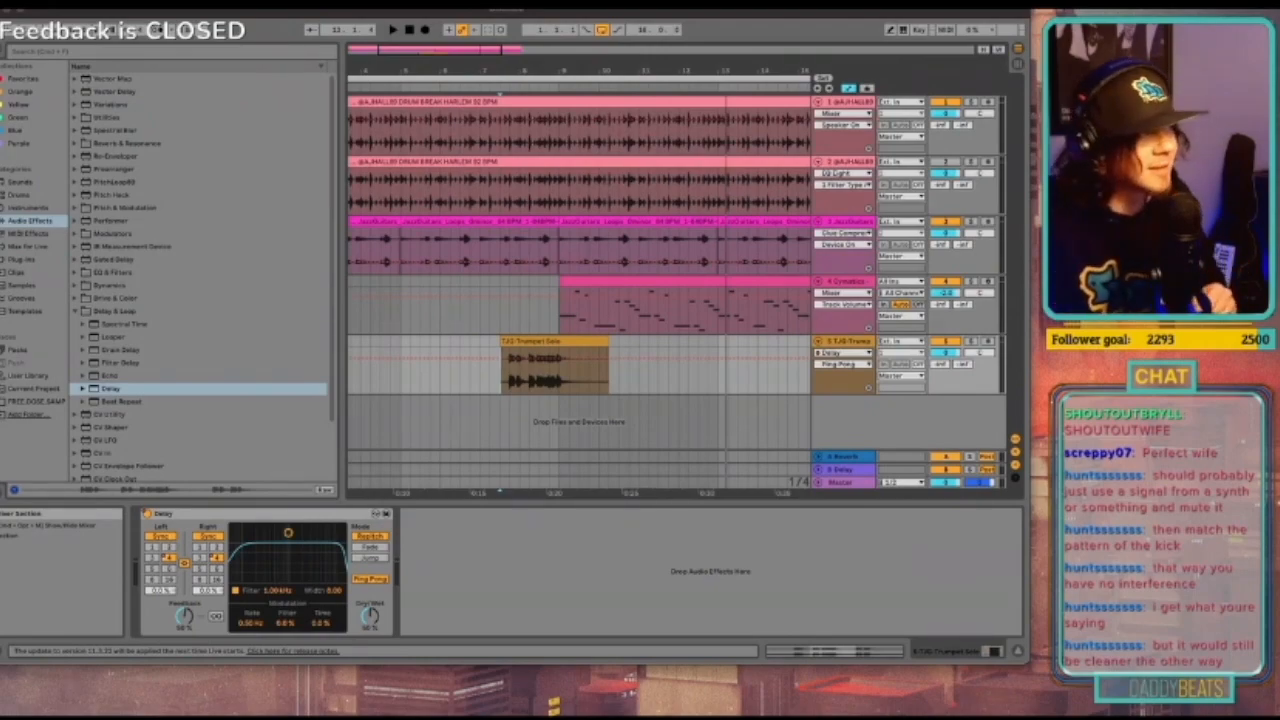
key("space")
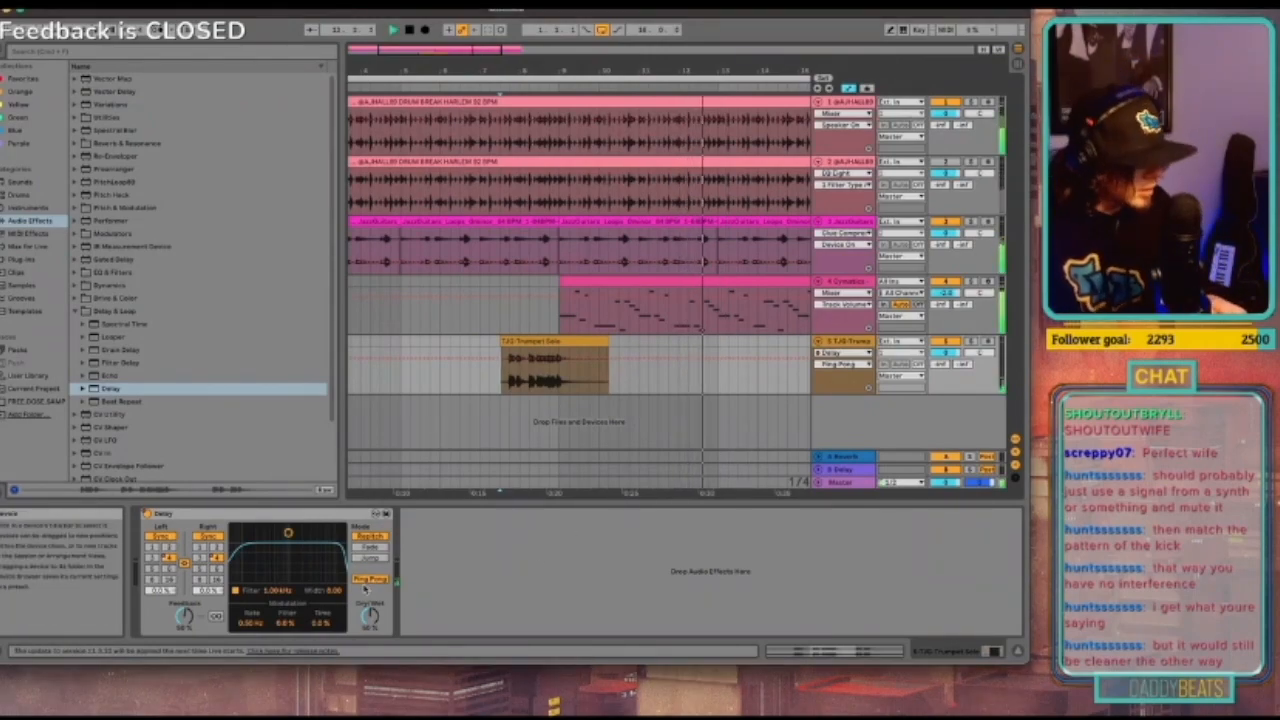
key("space")
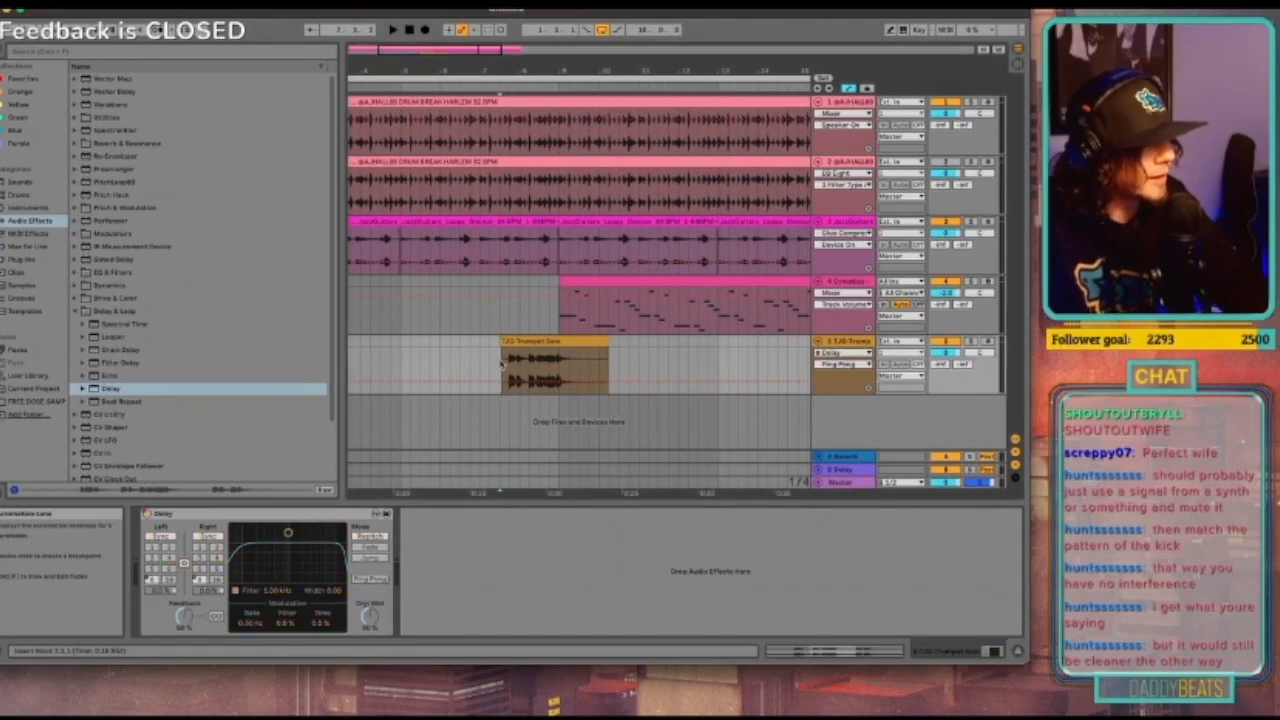
key("space")
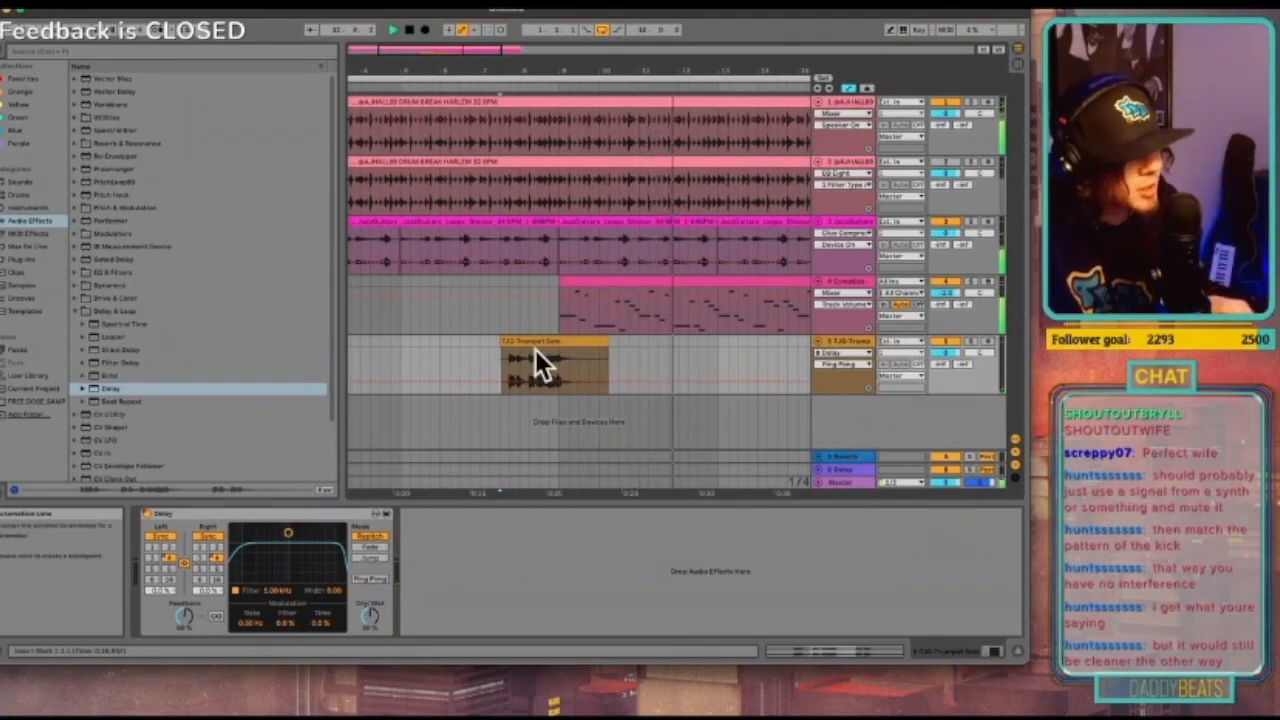
key("space")
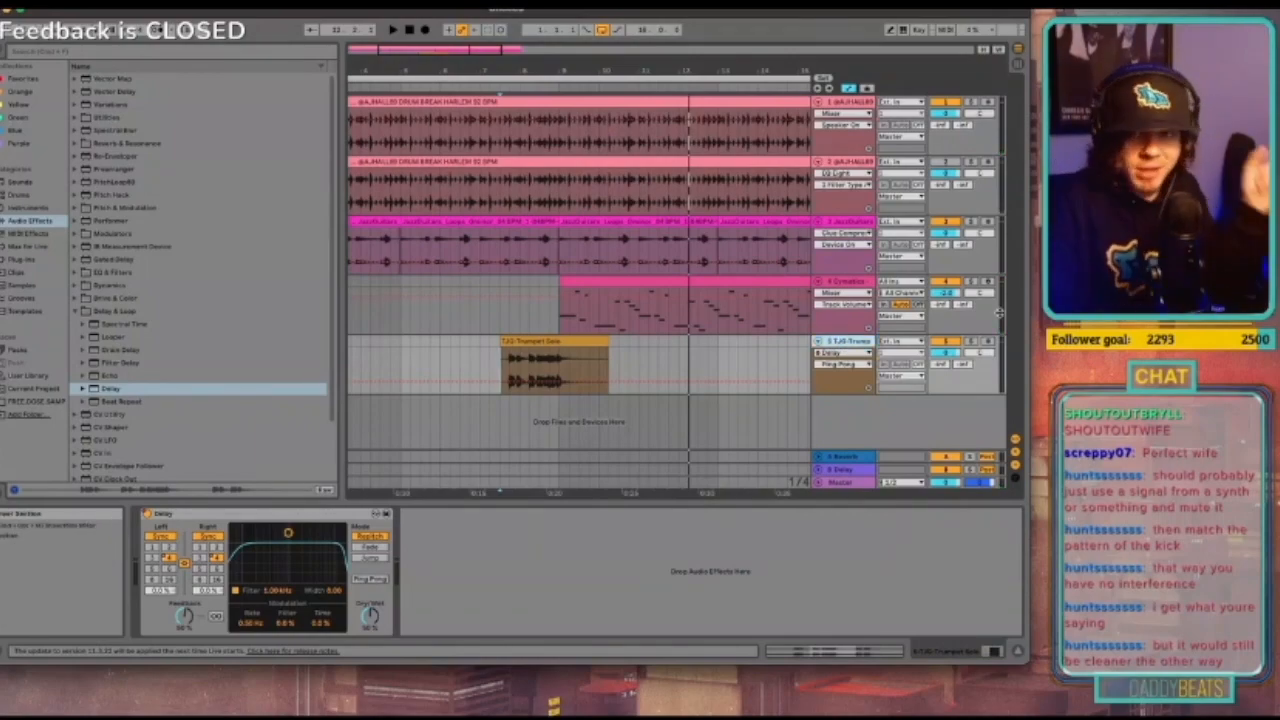
Step: Add a new audio track holding a rendered copy of the delayed trumpet, and trim its clip to start at about bar 9.2
key("ctrl+t")
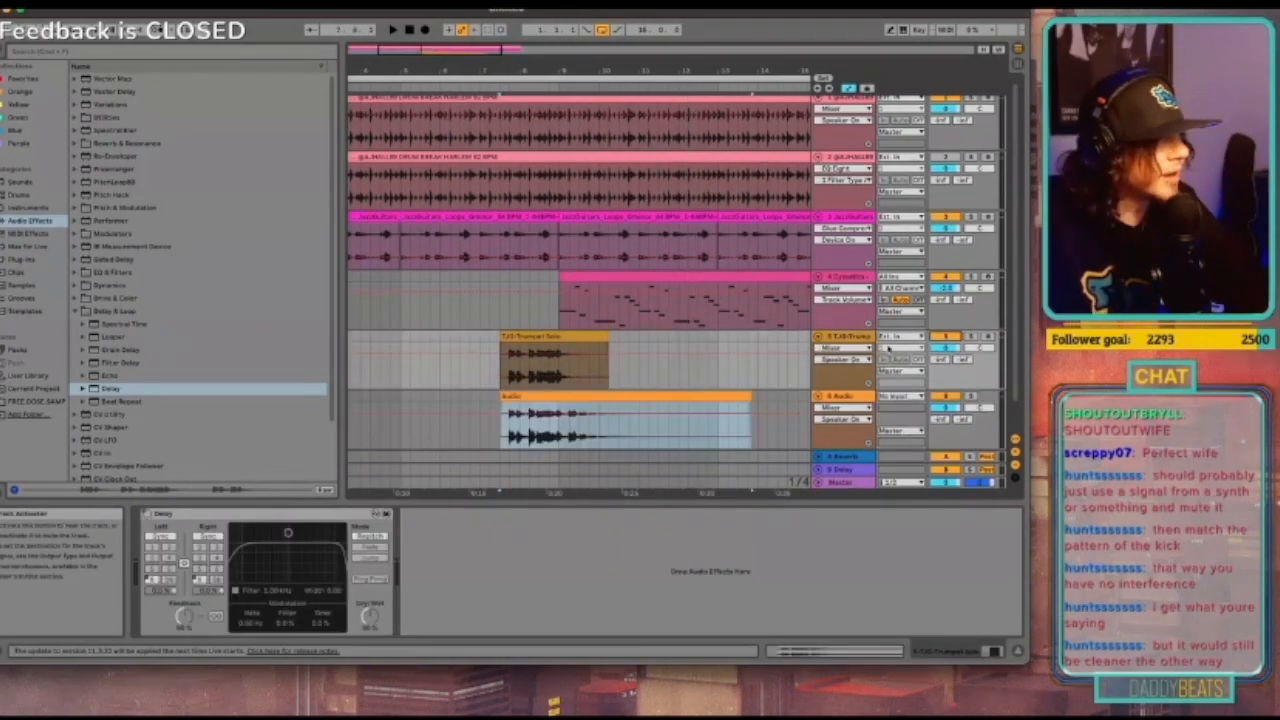
left_click_drag(502, 397, 570, 397)
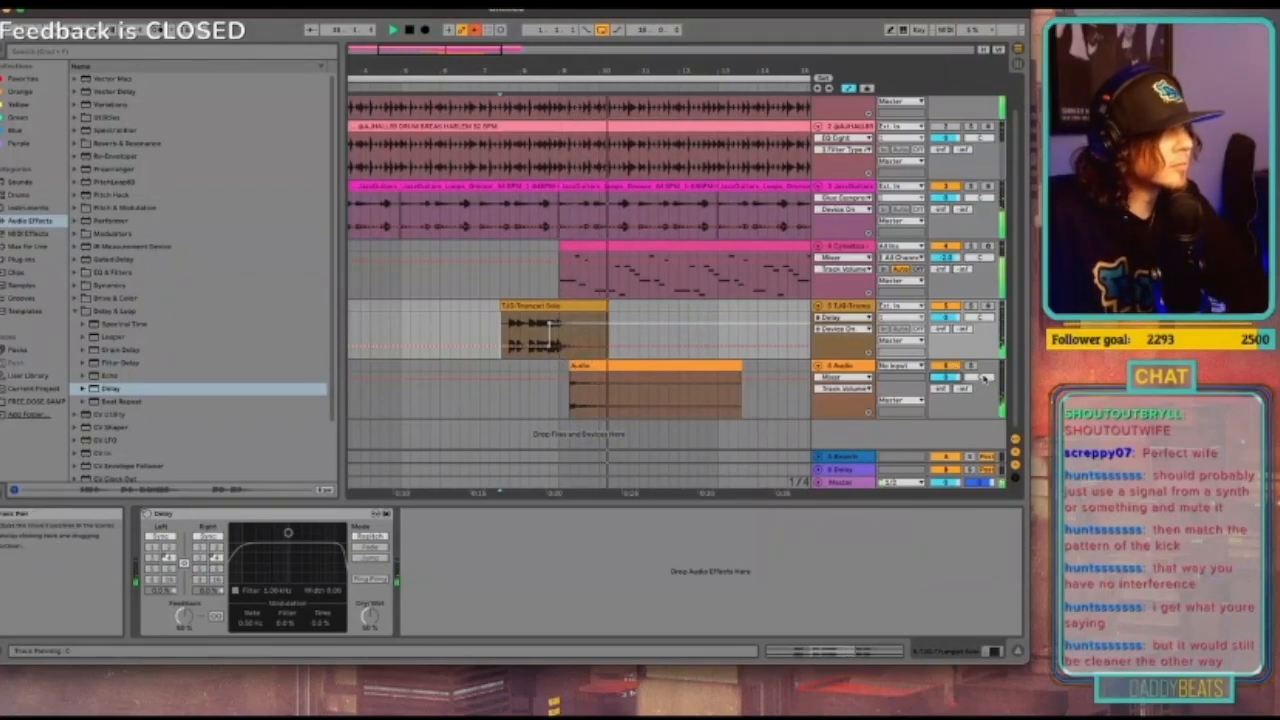
Step: Solo the rendered delay-tail track and play it from about bar 9.2 to hear the tail by itself
key("space")
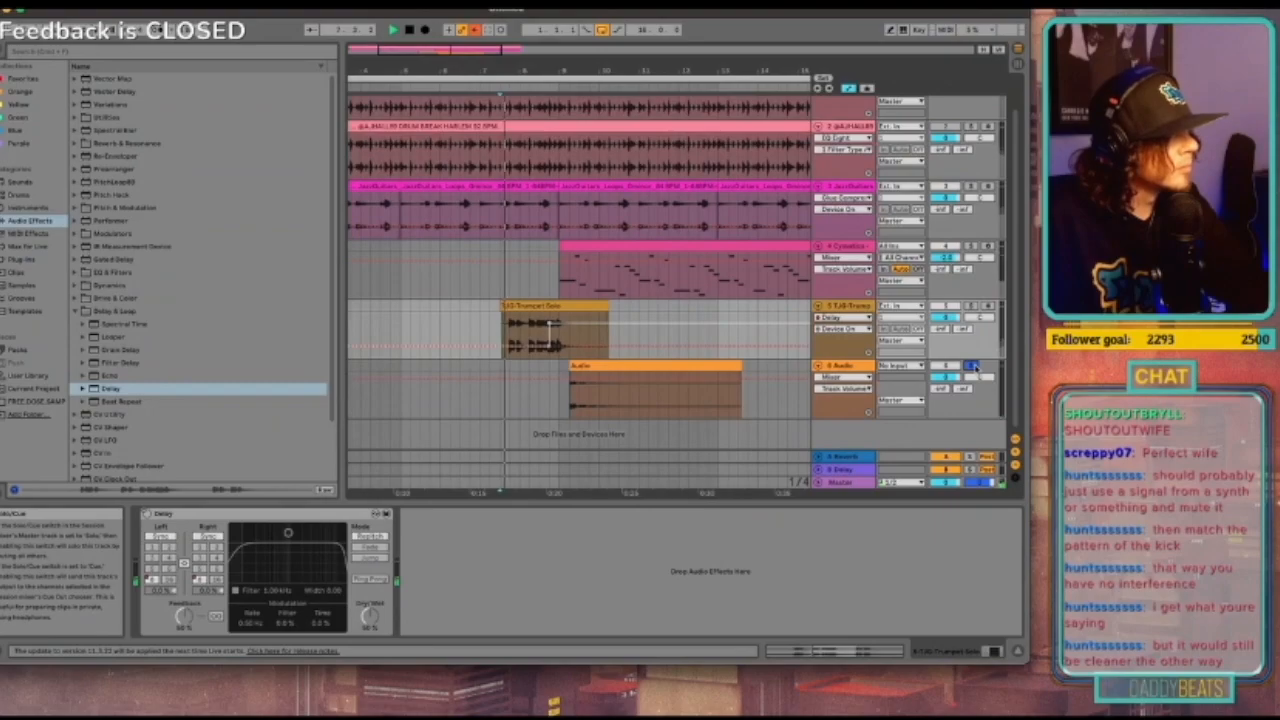
left_click(565, 405)
key("space")
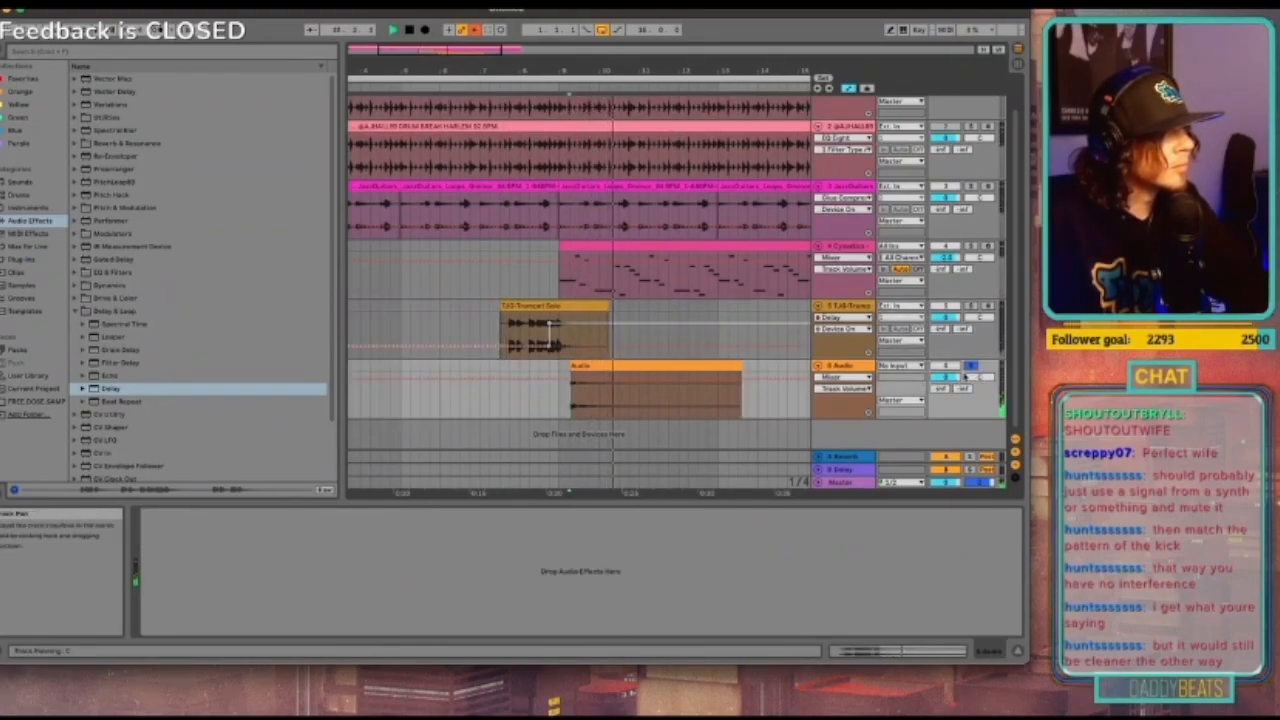
key("space")
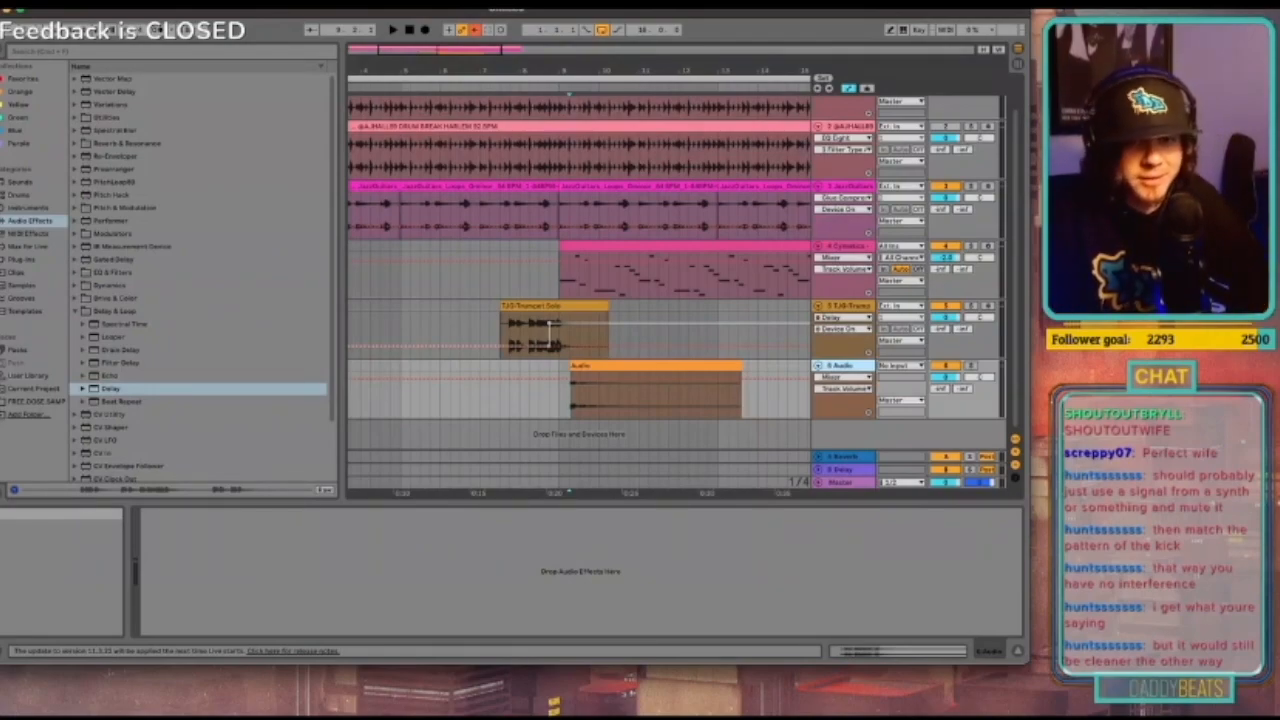
Step: Try different pan positions on the delay-tail track during playback from about bar 9.2, and return the panning to centre
left_click(566, 405)
key("space")
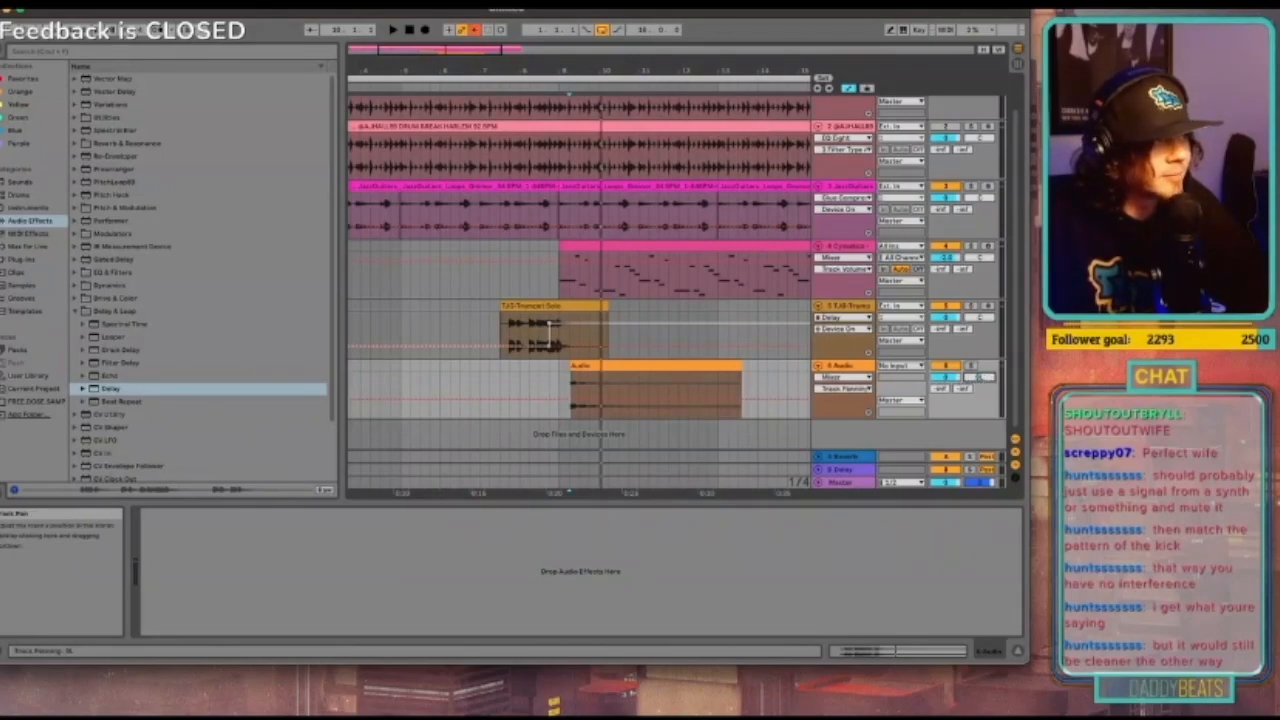
key("space")
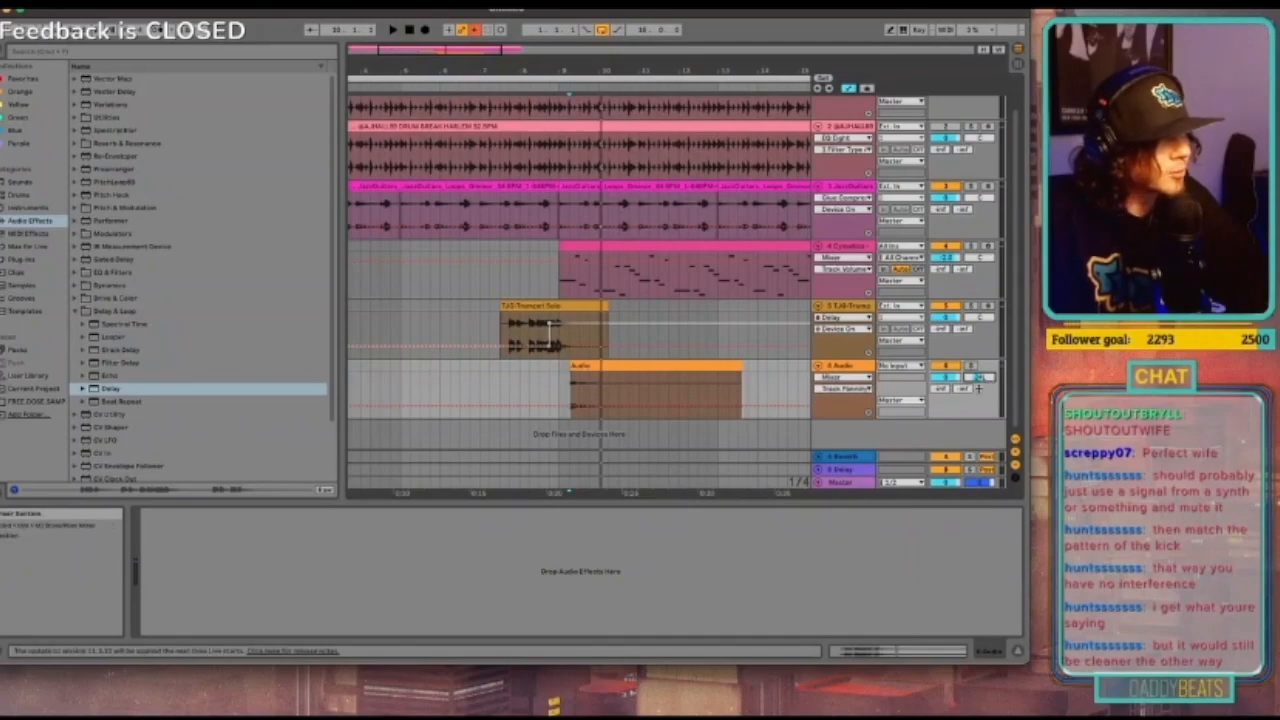
key("space")
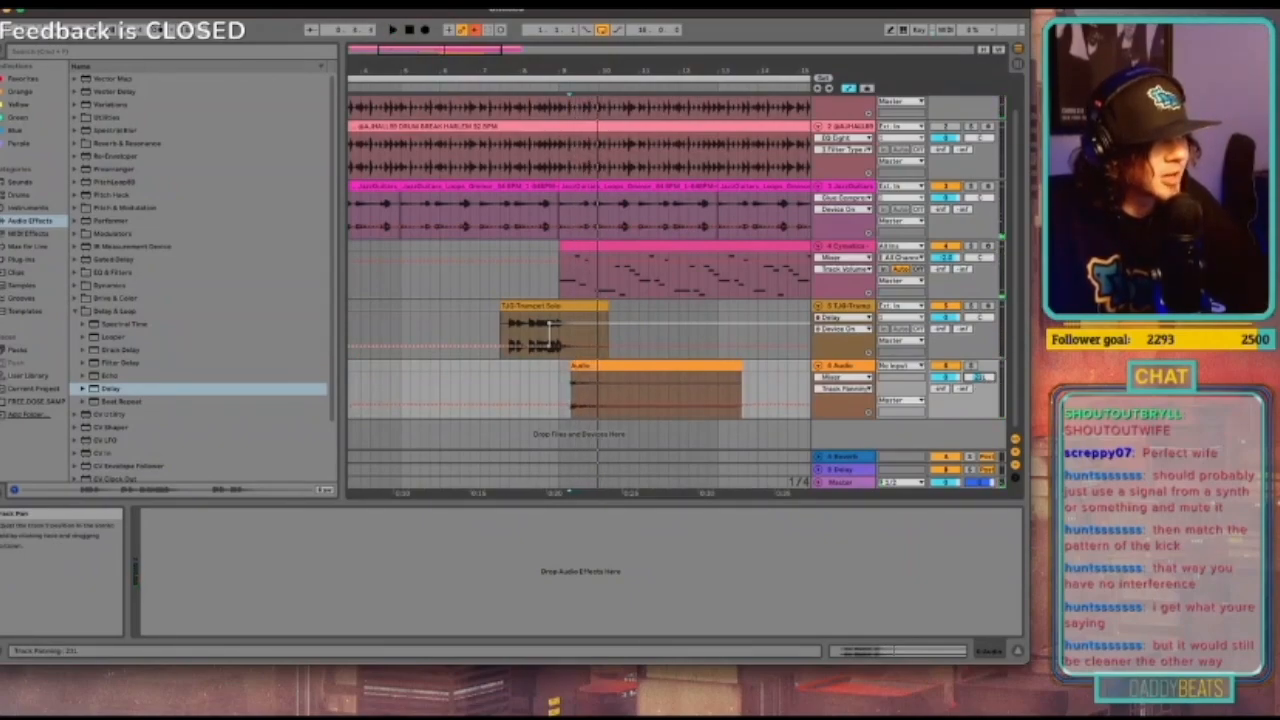
left_click_drag(979, 377, 979, 366)
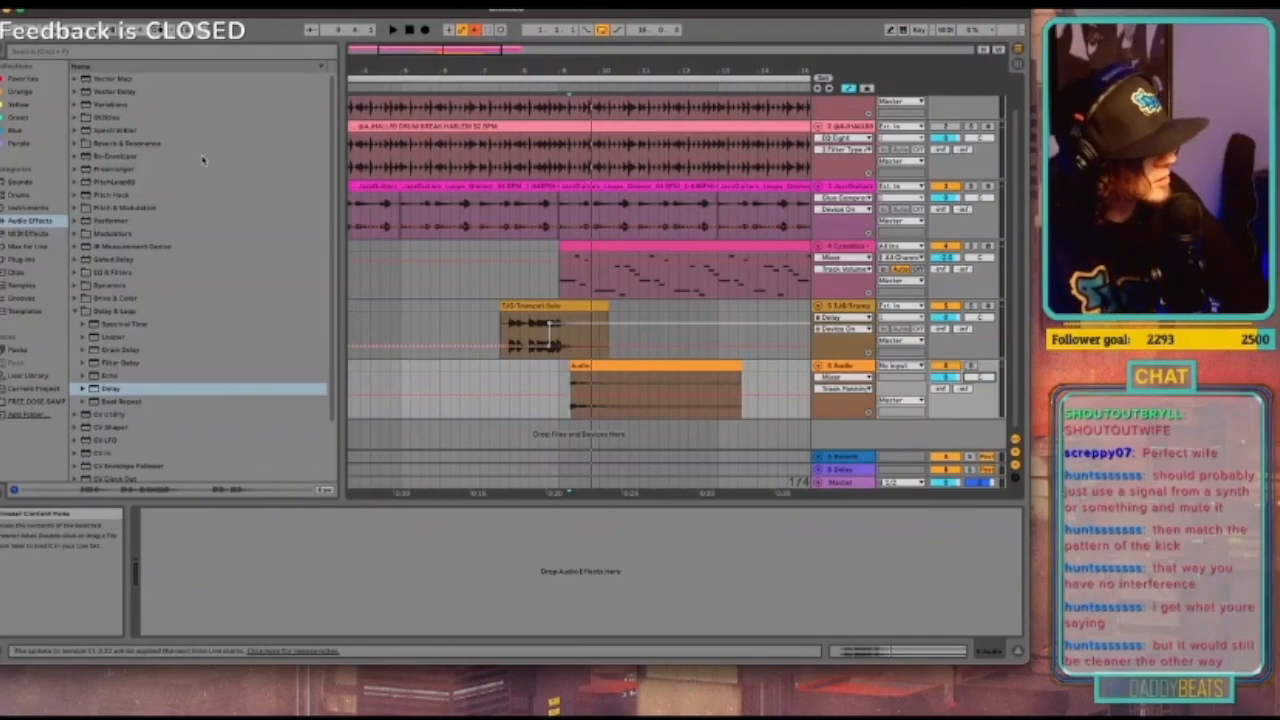
Step: Add a Utility to the delay-tail track, set its channel mode to Swap, and check it in playback from bar 9.2
scroll(160, 347, "down", 3)
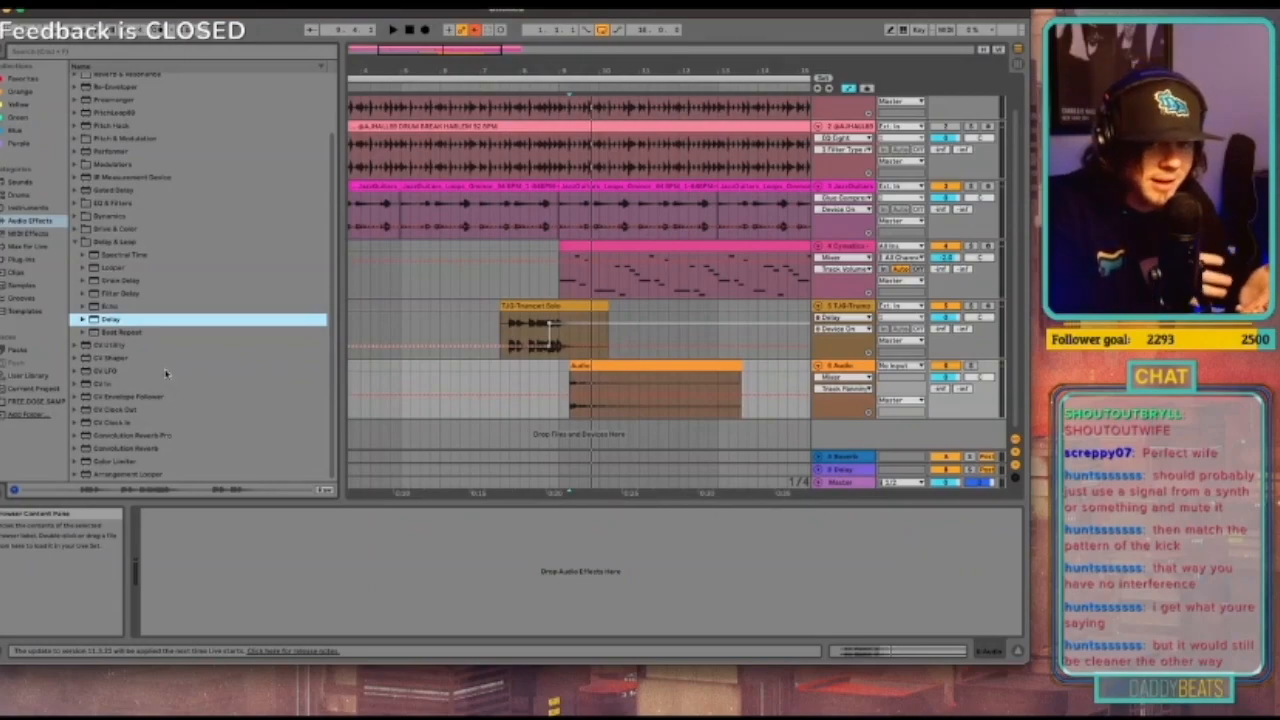
left_click(855, 370)
left_click_drag(112, 131, 172, 215)
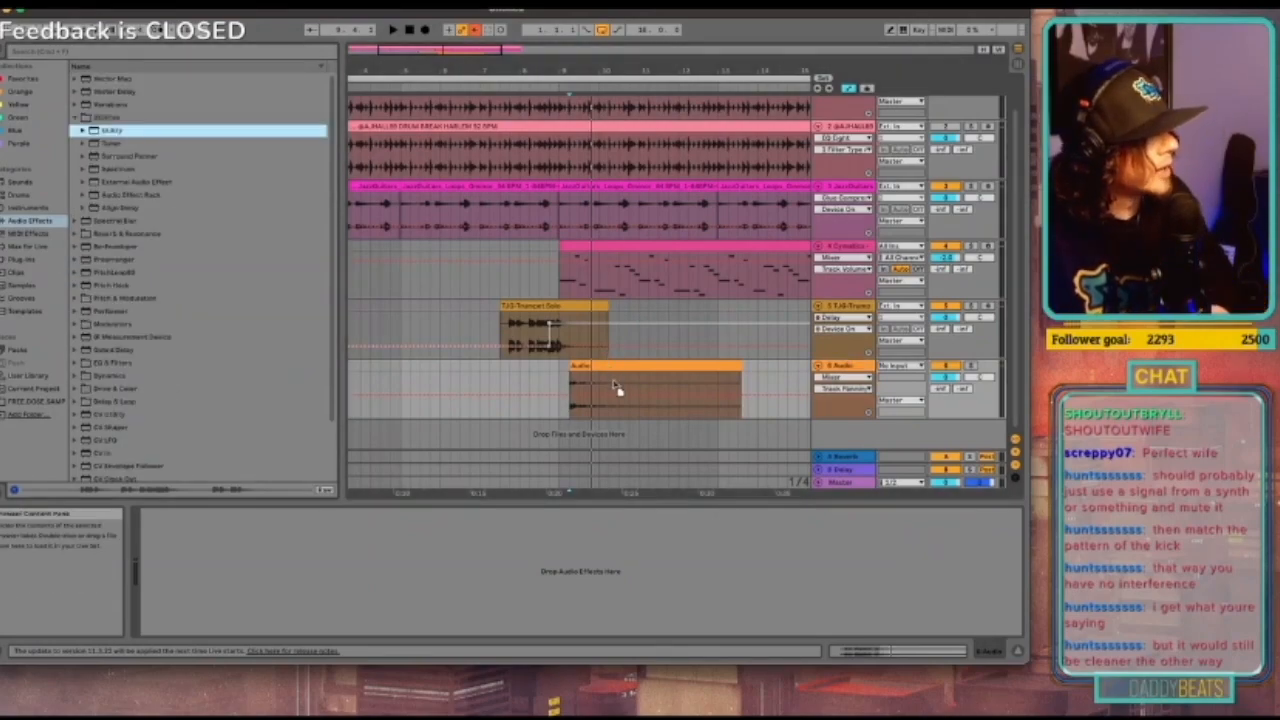
left_click_drag(607, 371, 607, 371)
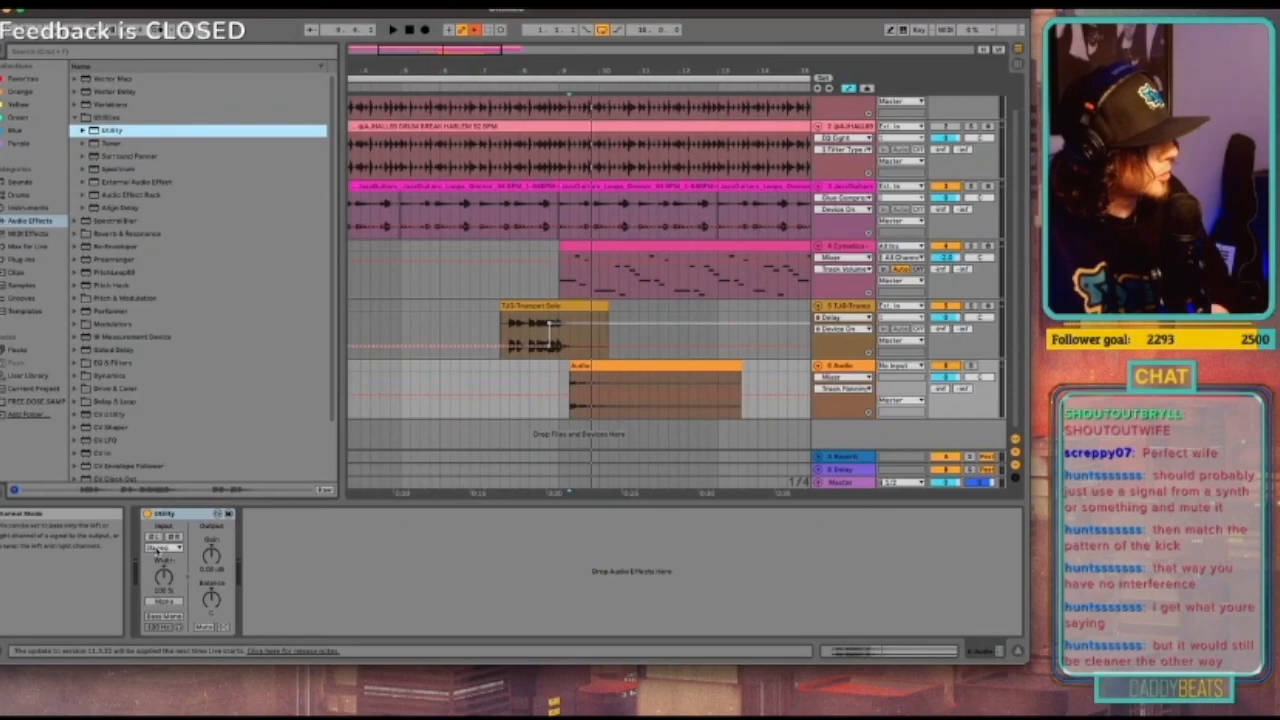
left_click(163, 548)
left_click(160, 590)
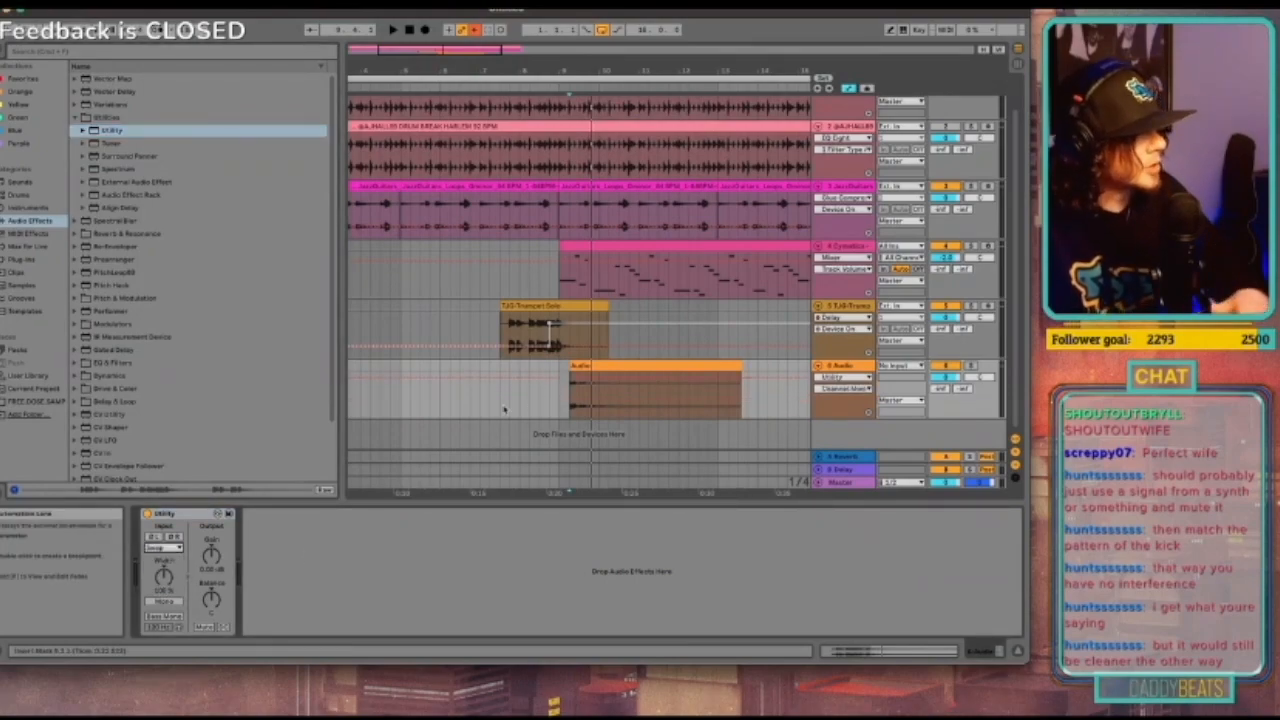
left_click(570, 408)
key("space")
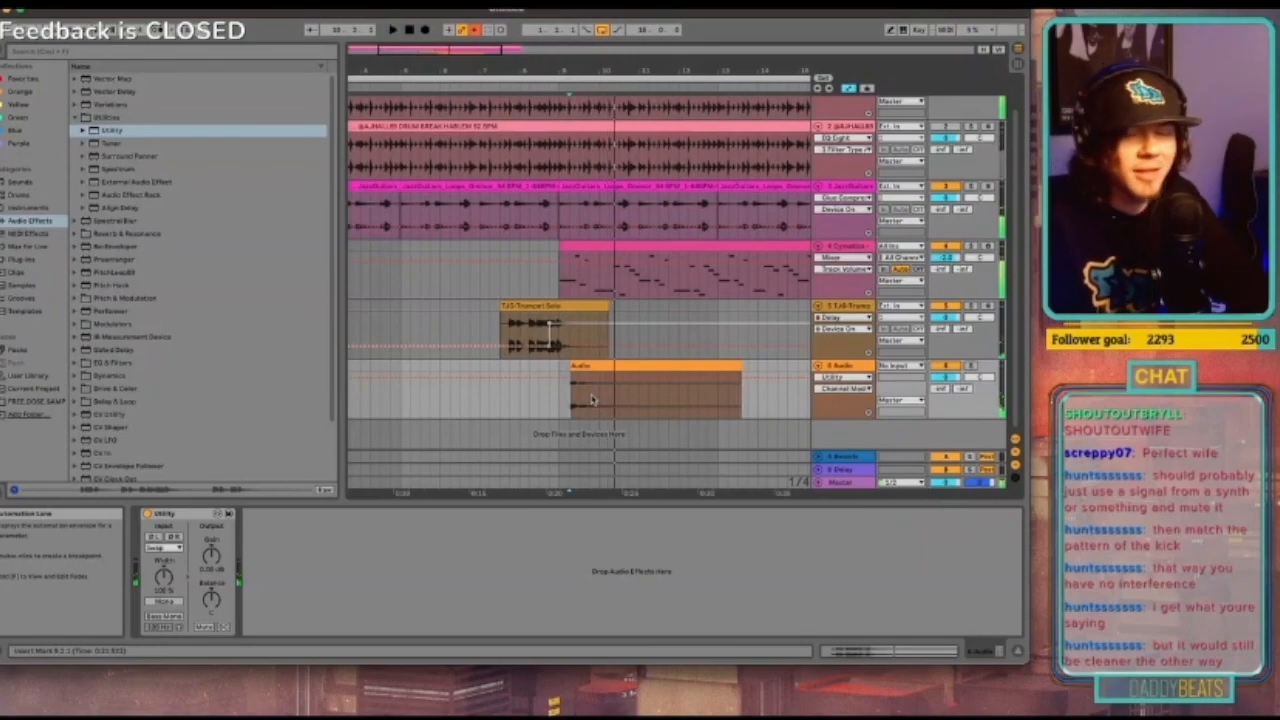
Step: Shorten the last trumpet clip so it ends just past bar 17
left_click(848, 306)
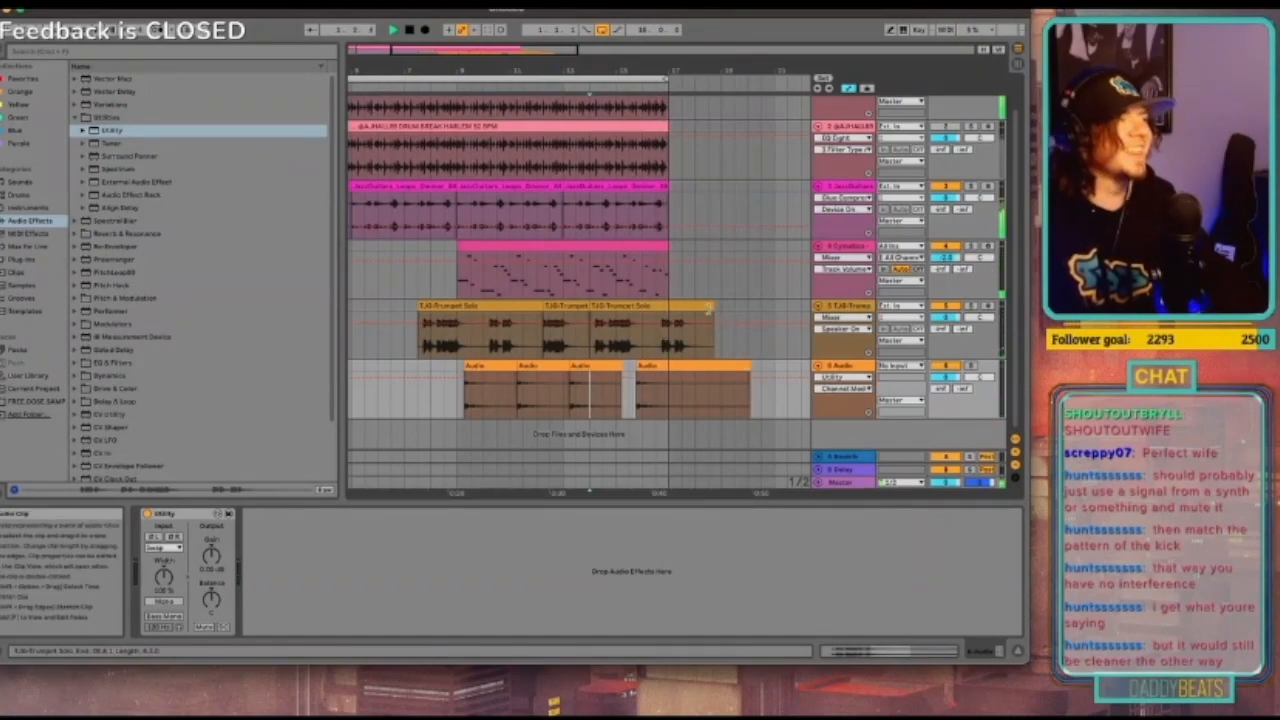
left_click_drag(709, 309, 673, 309)
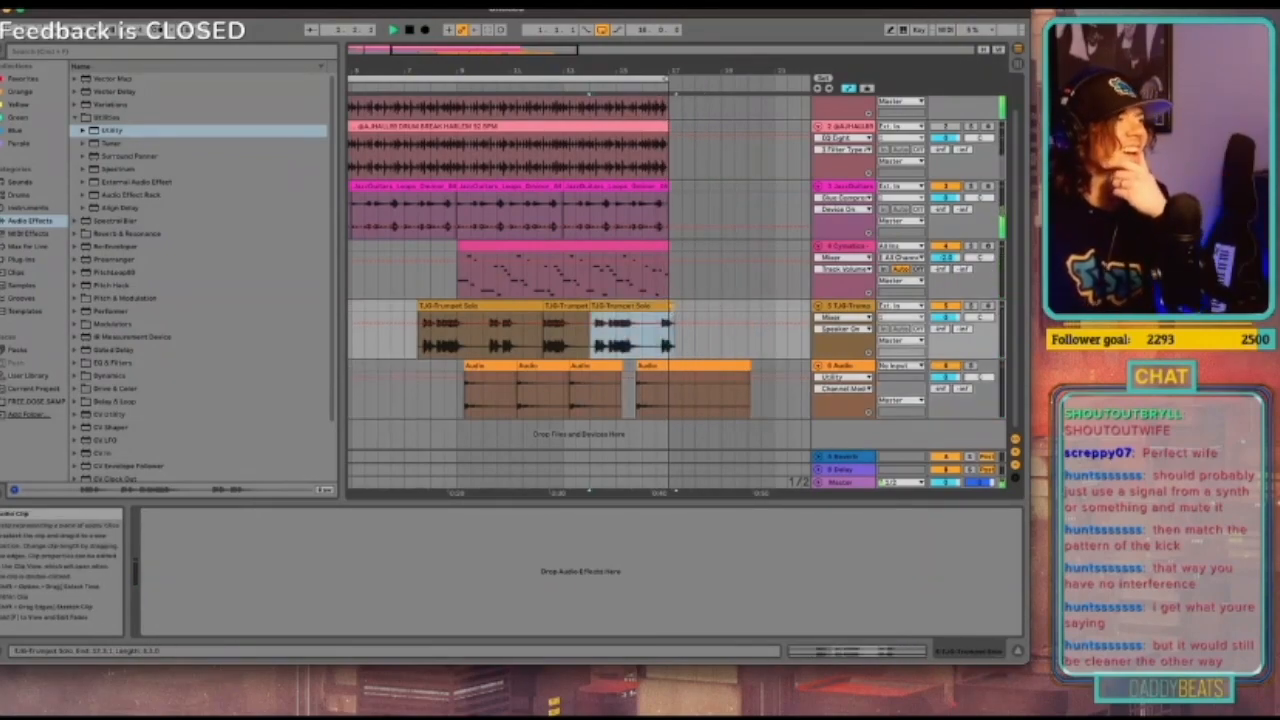
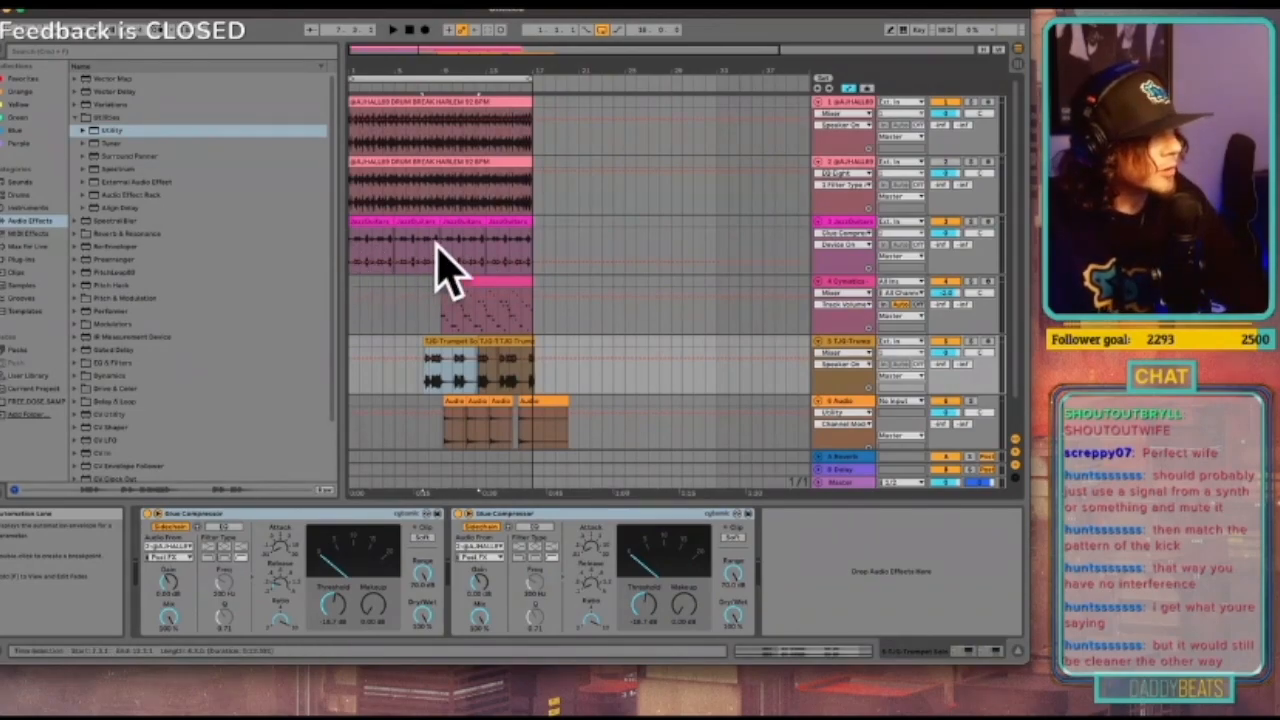
Step: Duplicate the 16-bar section of both drum tracks, the guitar and the bass from bar 1 so it repeats from bar 17
scroll(510, 230, "down", 2)
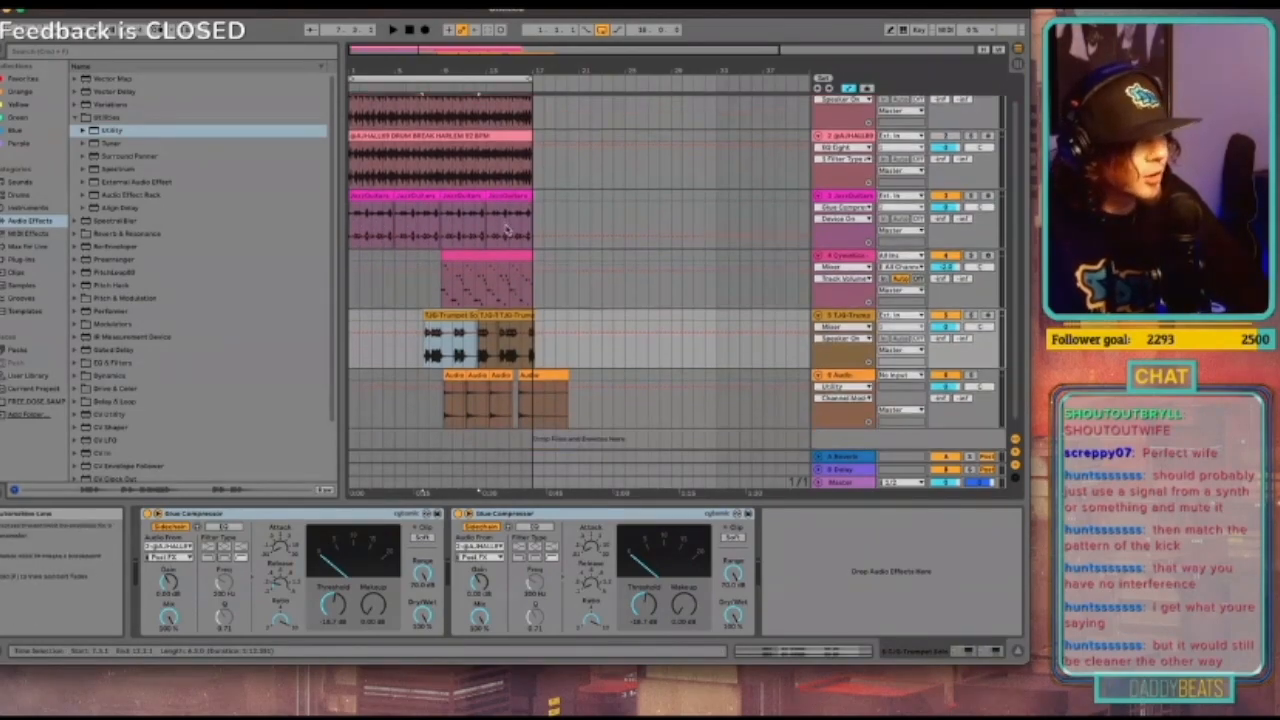
left_click_drag(350, 284, 532, 70)
left_click(537, 117)
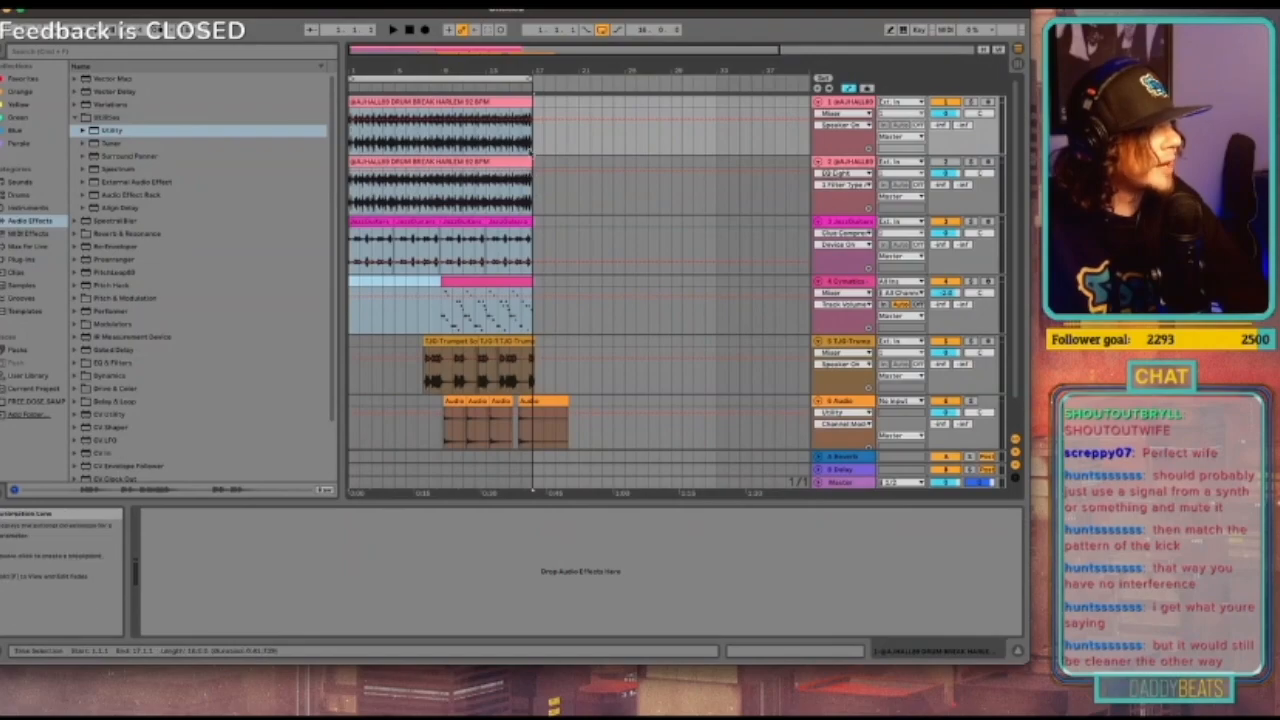
left_click(535, 141)
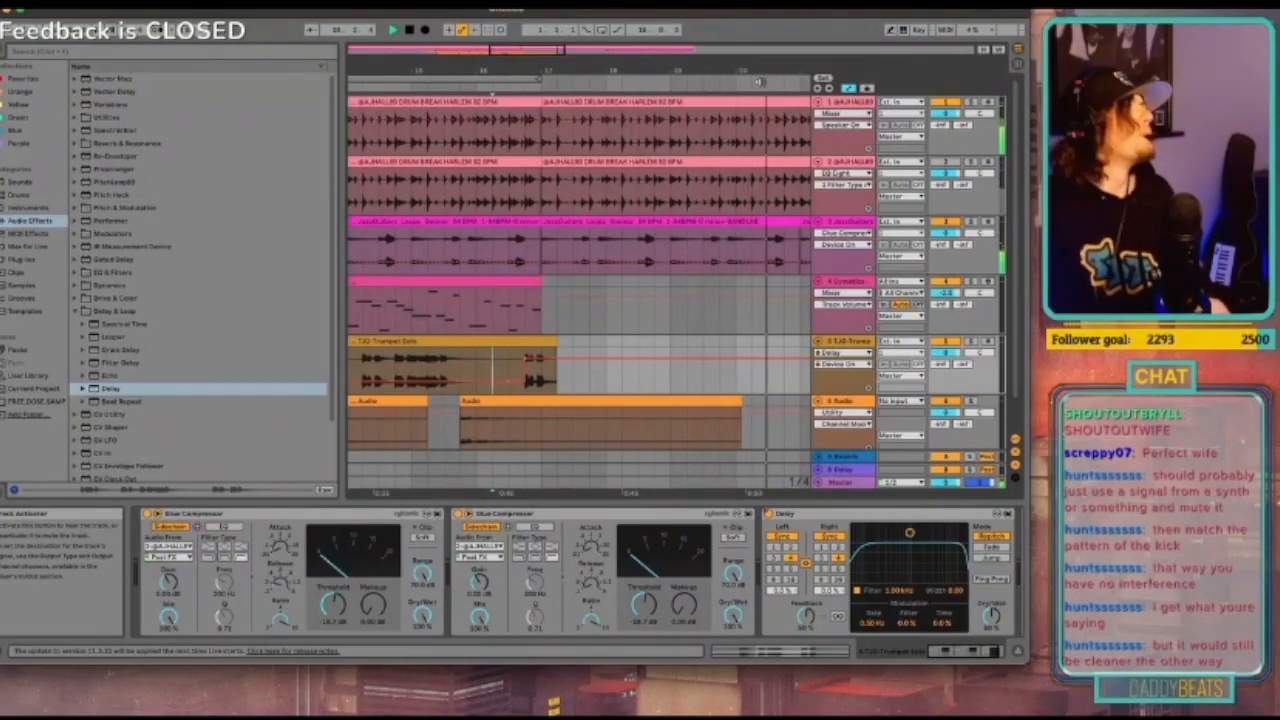
Step: Play through the extended arrangement, and copy the trumpet and delay-tail clips to the section starting around bar 31
left_click_drag(473, 49, 473, 18)
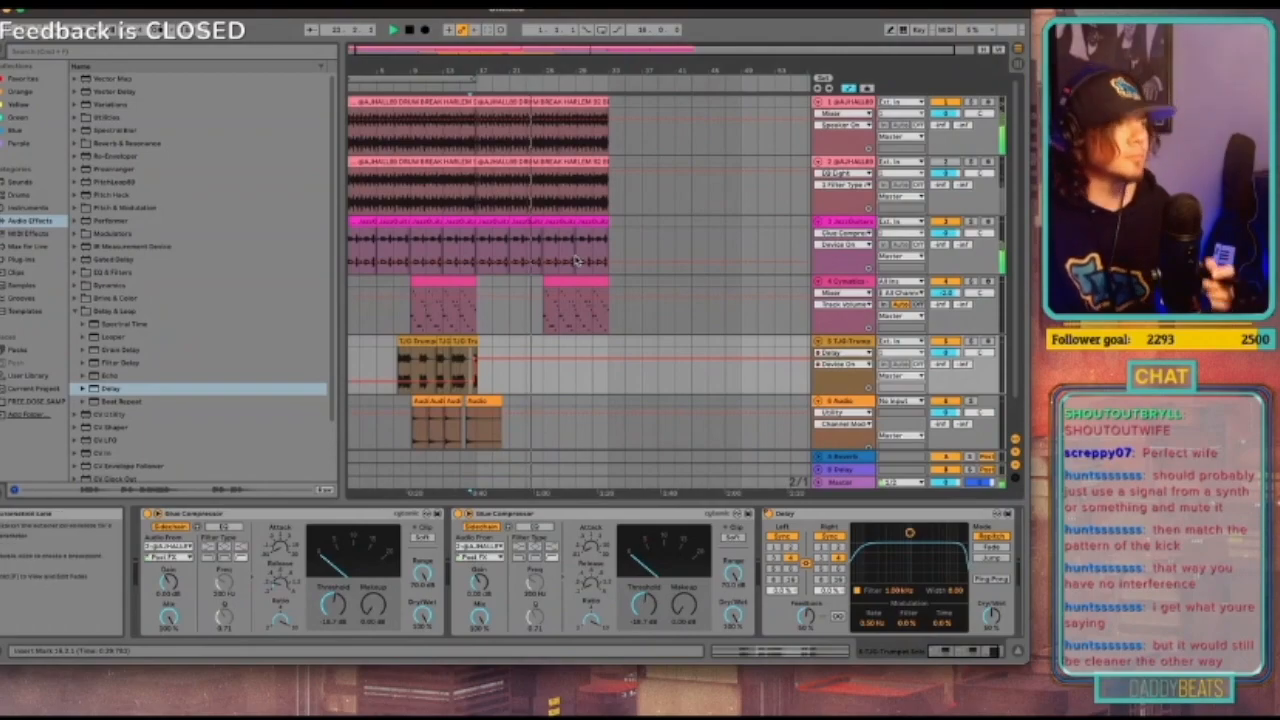
scroll(587, 218, "down", 1)
scroll(587, 218, "down", 2)
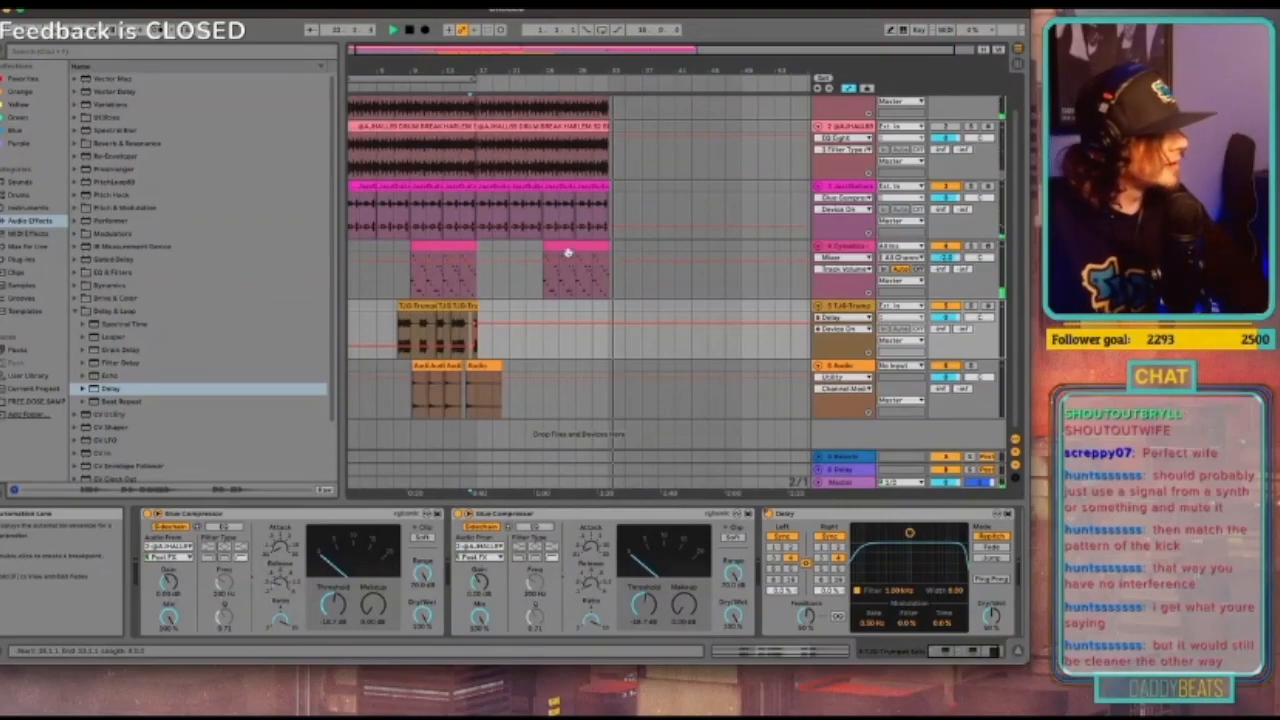
key("space")
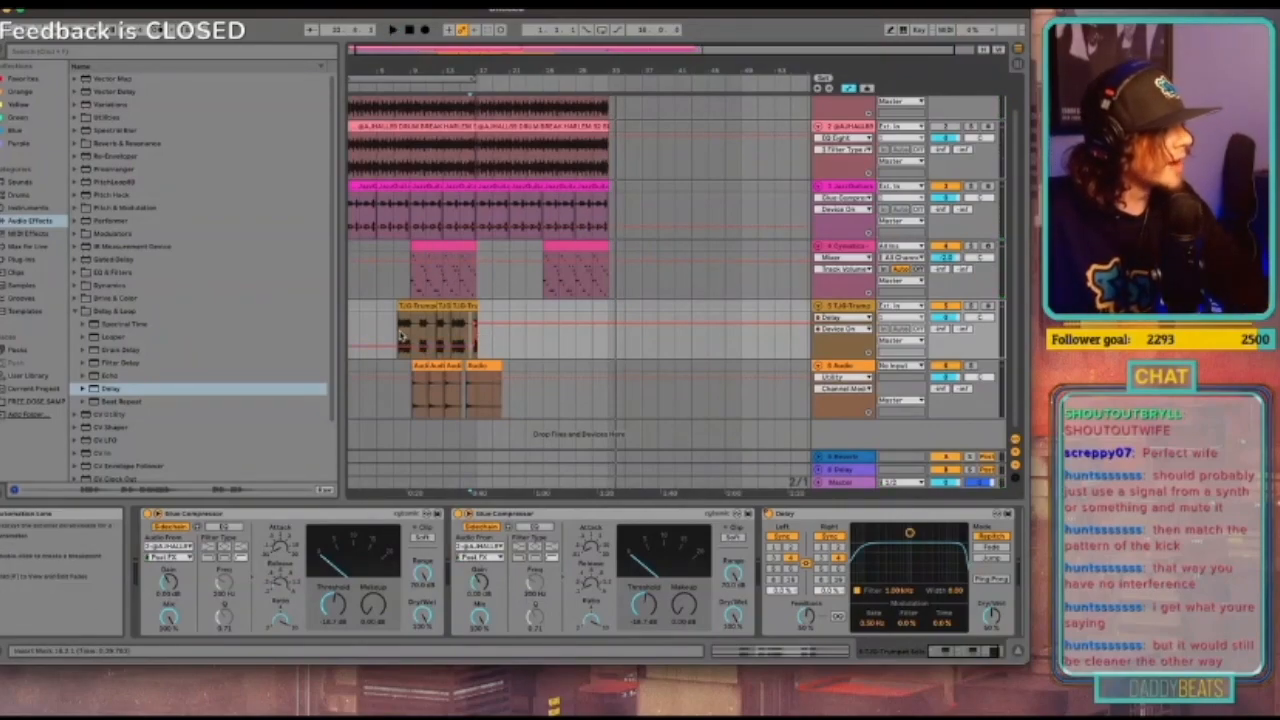
left_click_drag(391, 407, 526, 320)
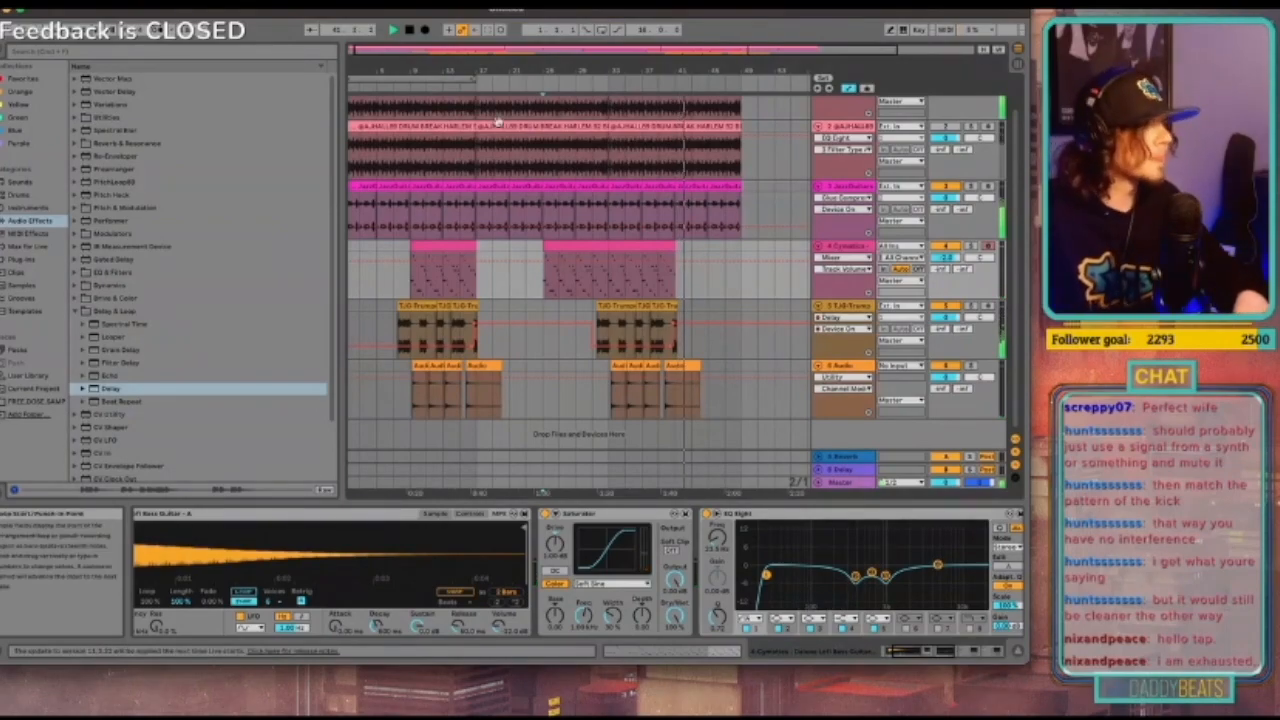
Step: Move the Delay ahead of the two Glue Compressors in the trumpet track's device chain
left_click(850, 306)
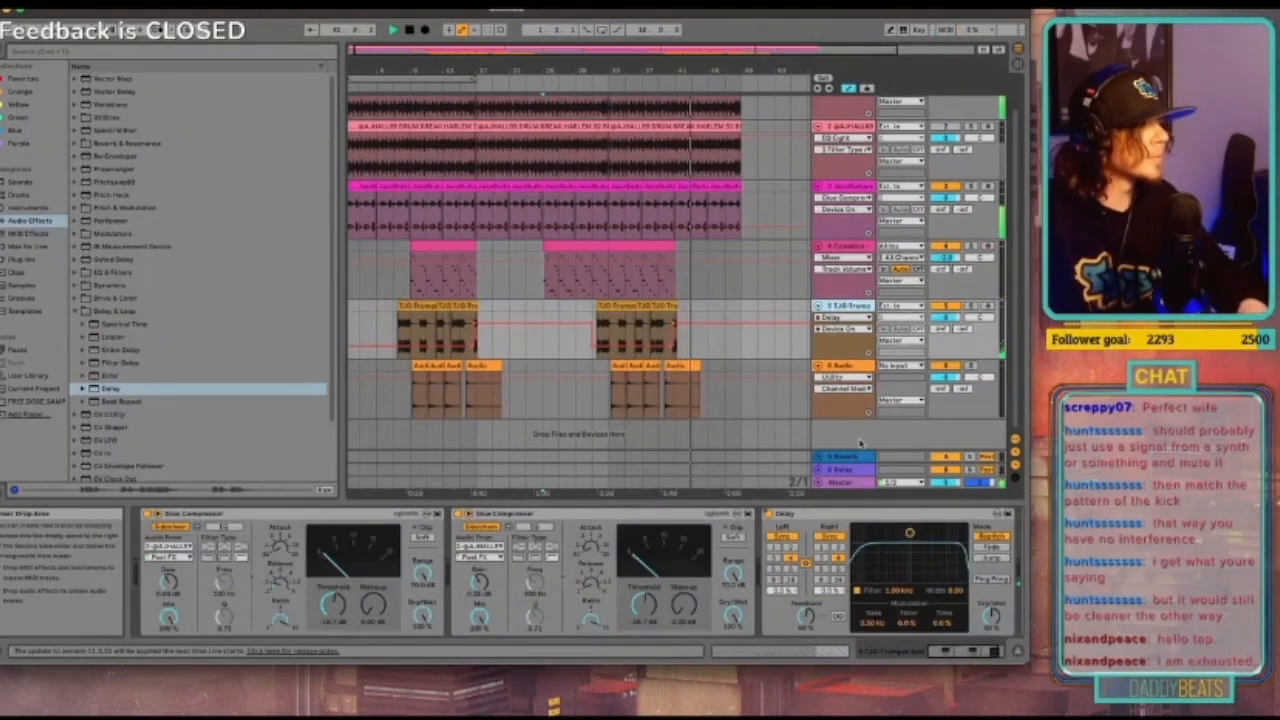
left_click(812, 514)
left_click_drag(150, 537, 165, 528)
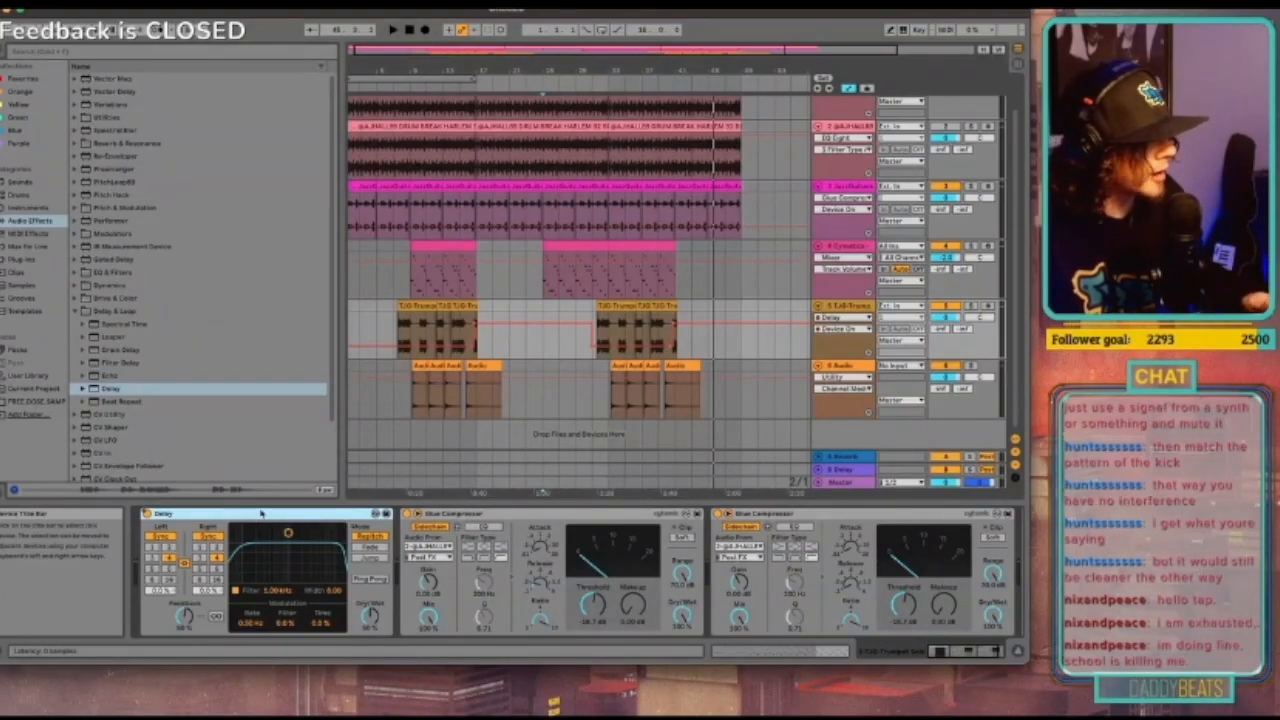
Step: Try the Delay back behind the two Glue Compressors on the trumpet track, and undo that move
left_click(490, 517)
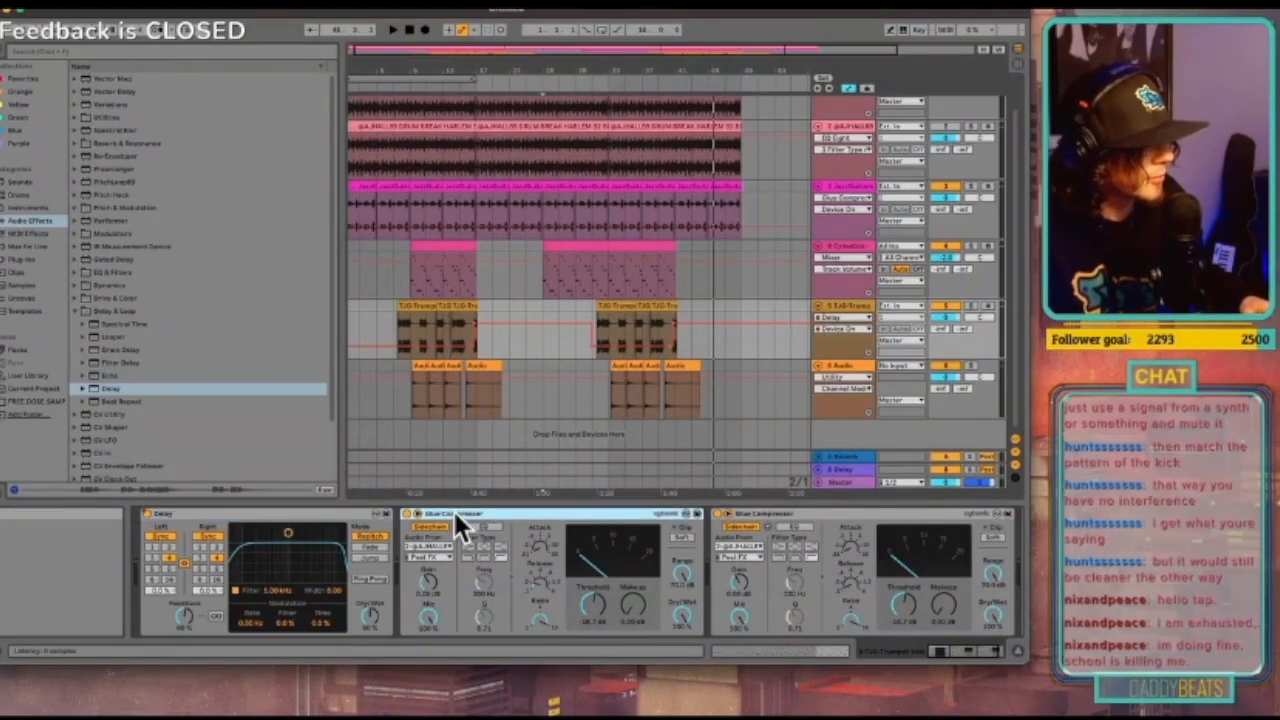
left_click_drag(311, 515, 950, 537)
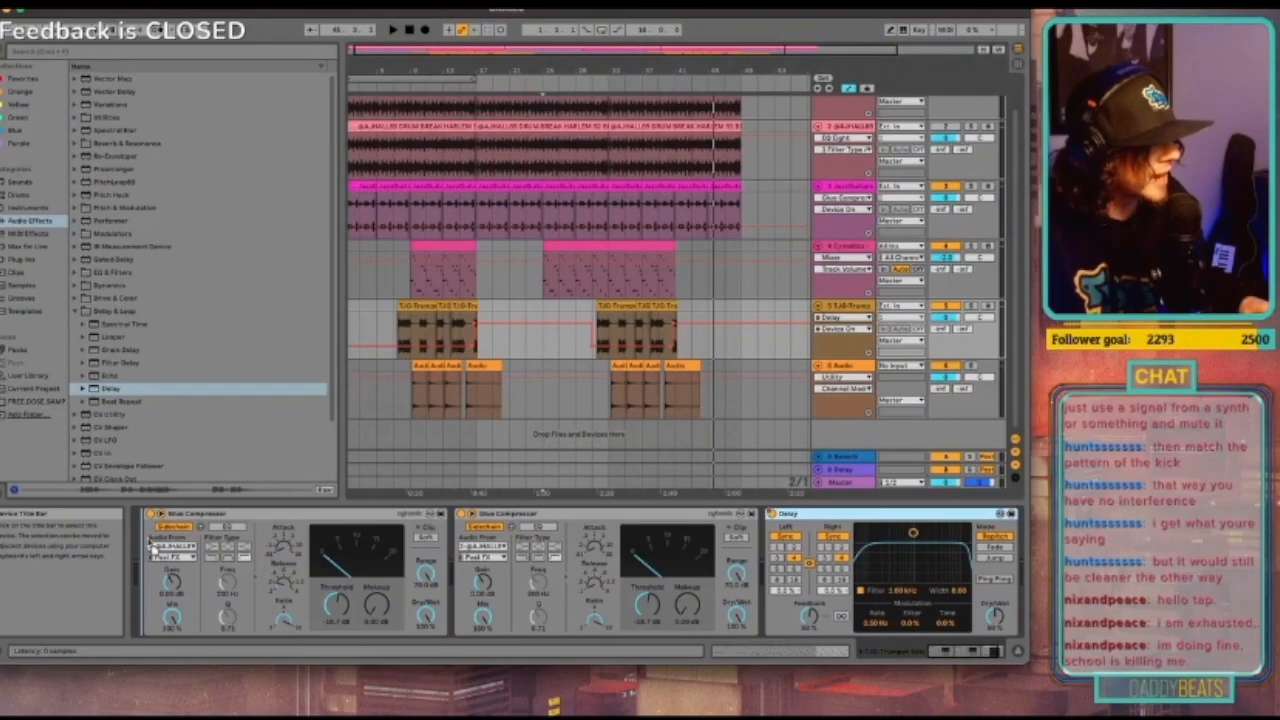
key("ctrl+z")
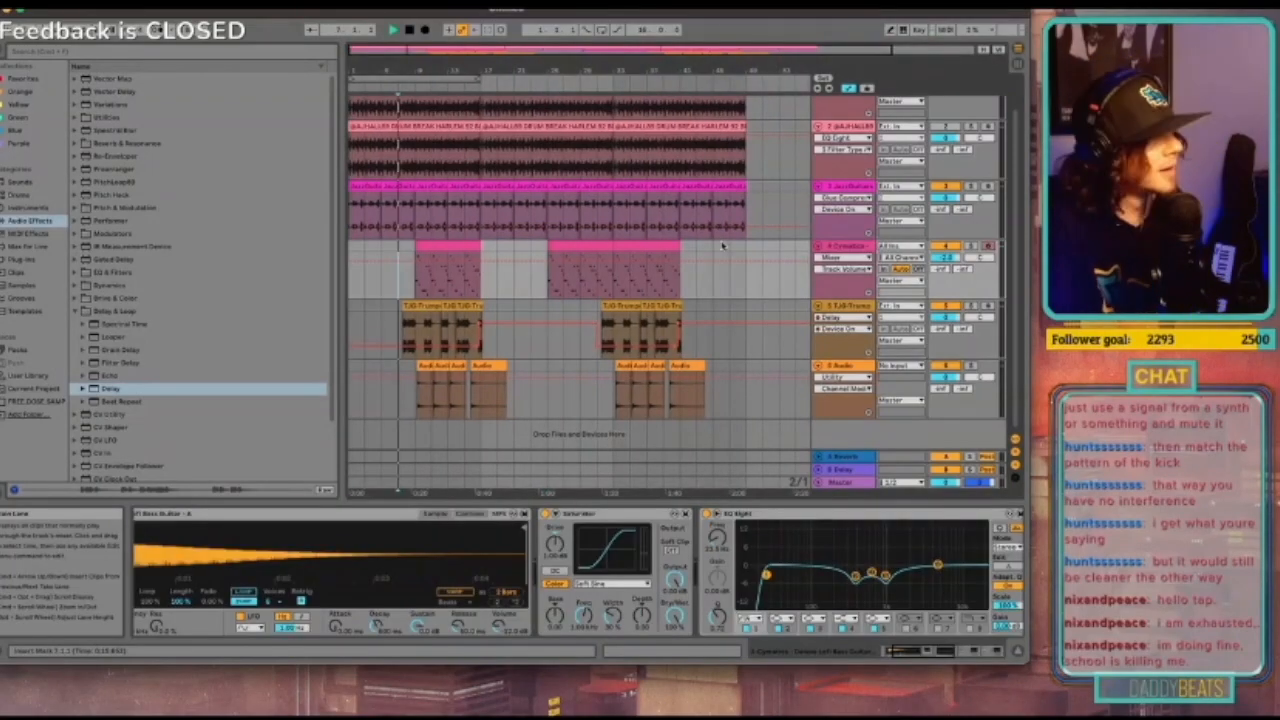
Step: Stop playback, add a MIDI track below the delay-tail audio track and load the Purity plug-in instrument onto it
key("space")
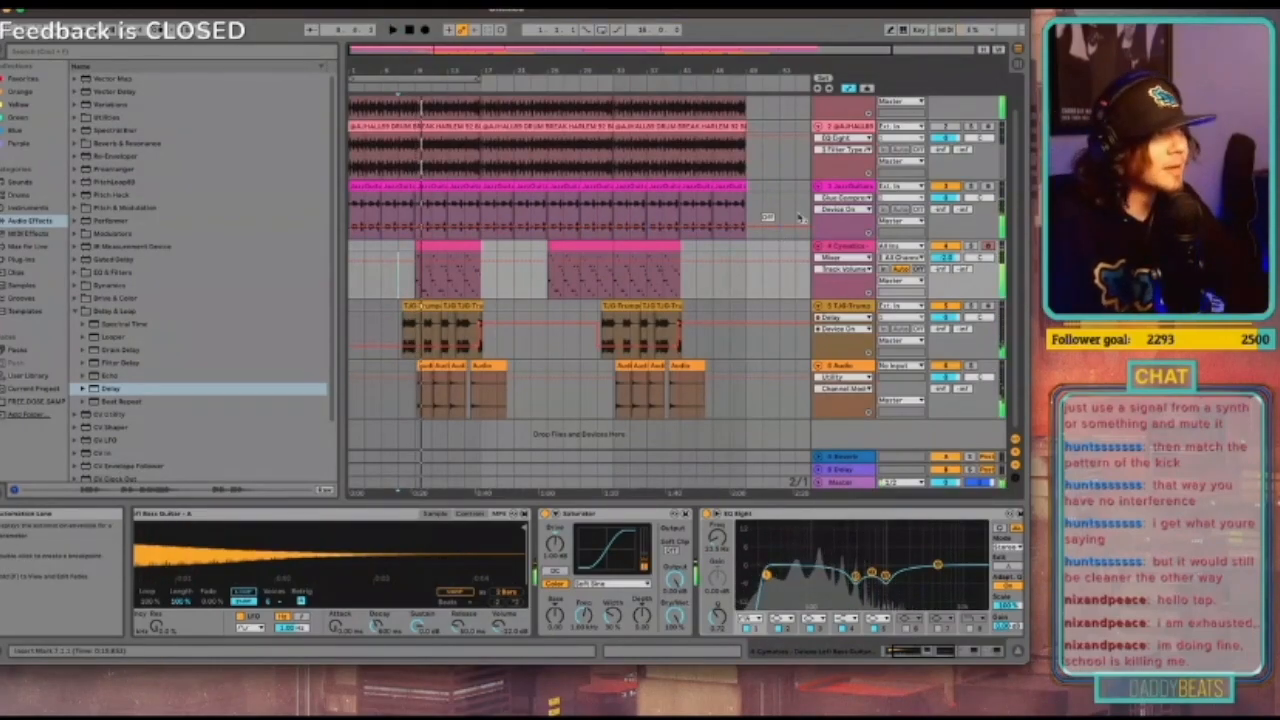
key("space")
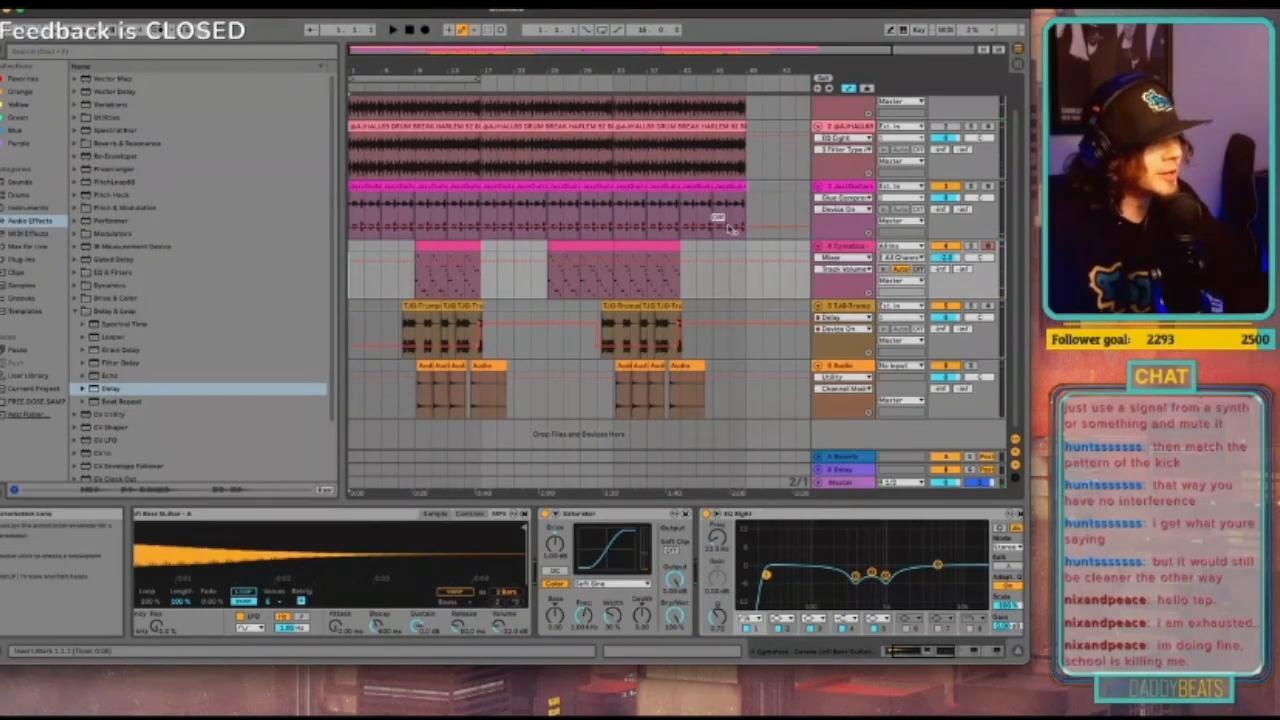
left_click(853, 368)
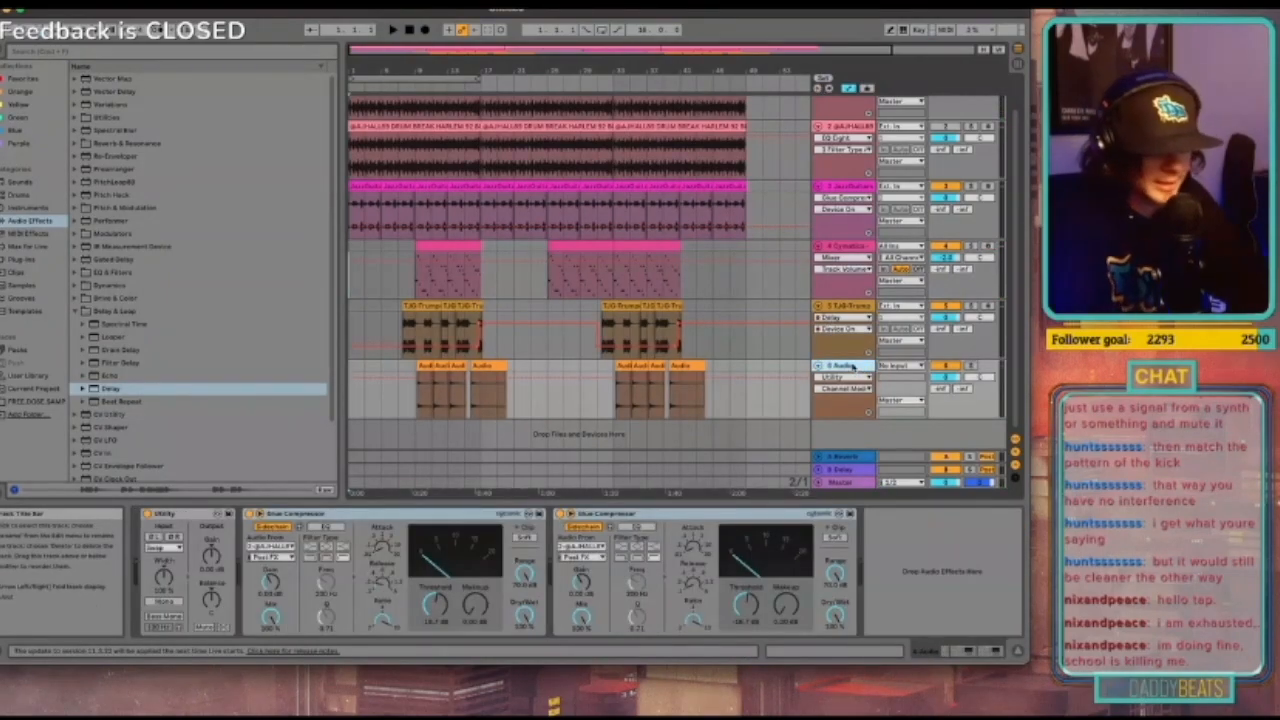
key("ctrl+shift+t")
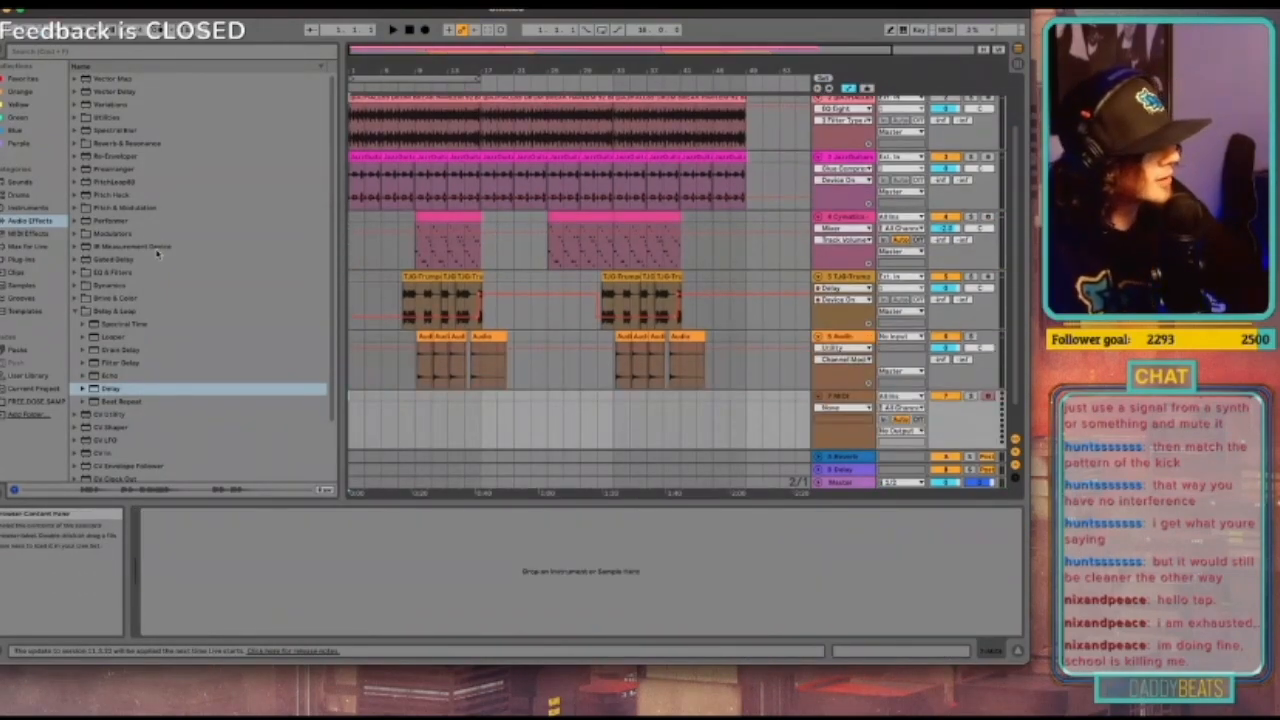
left_click(30, 260)
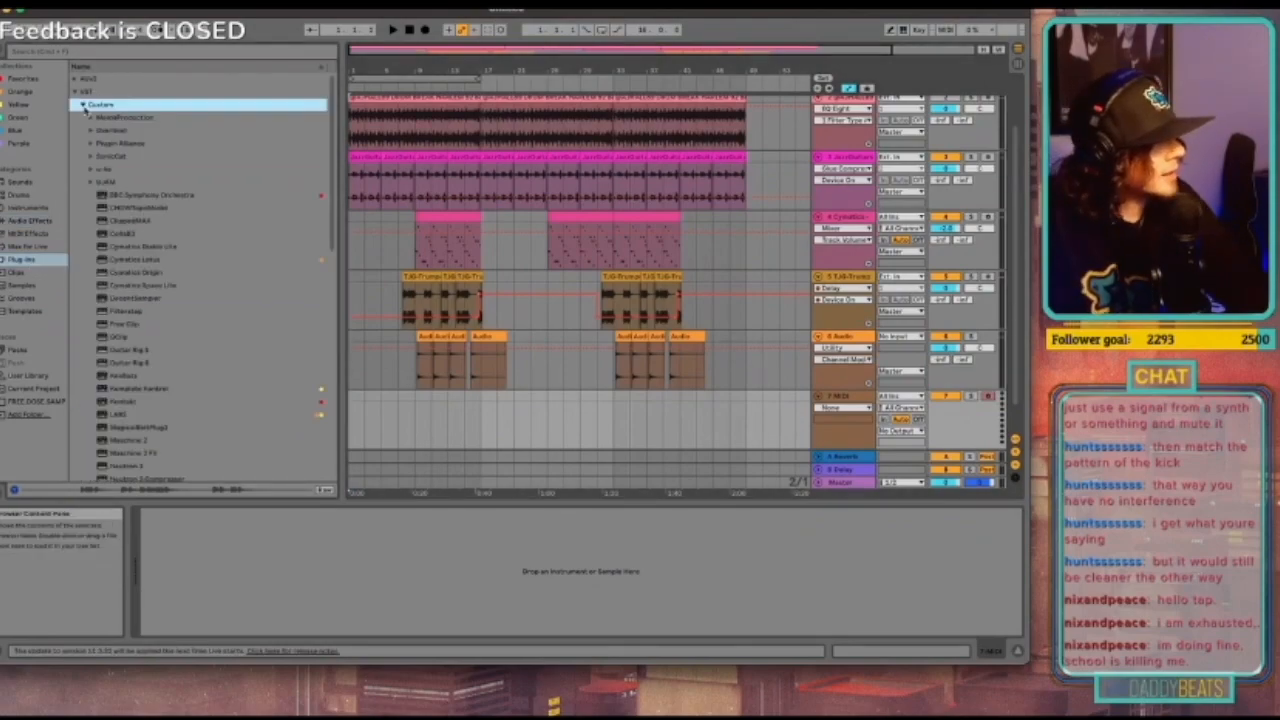
scroll(150, 200, "up", 3)
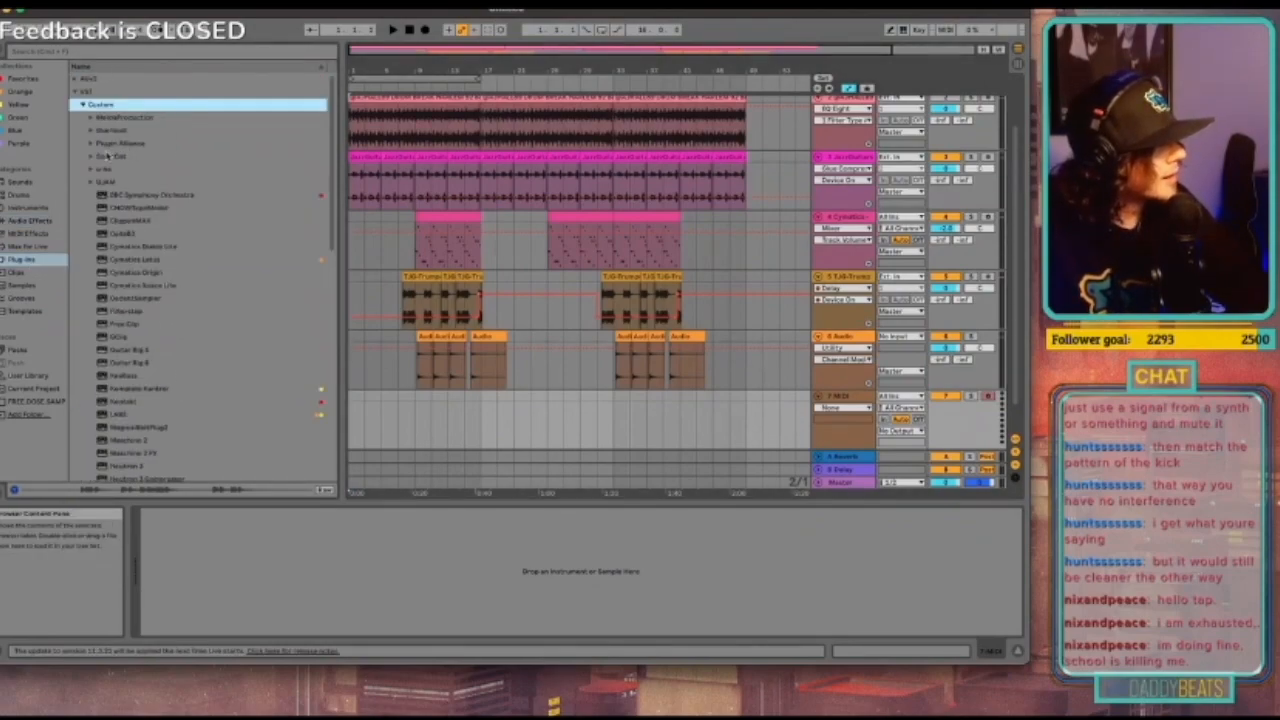
left_click(91, 145)
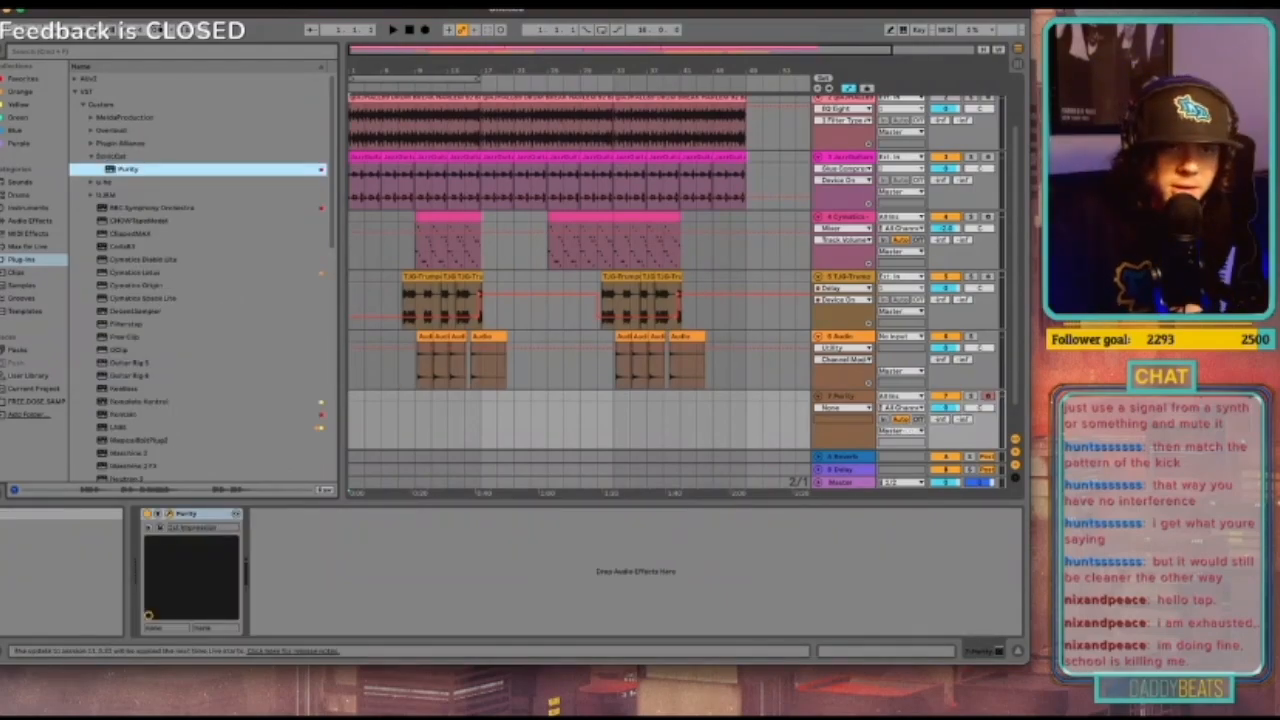
Step: Bring up Purity's preset list, switch to the Organ category and choose an organ preset
left_click_drag(536, 209, 535, 106)
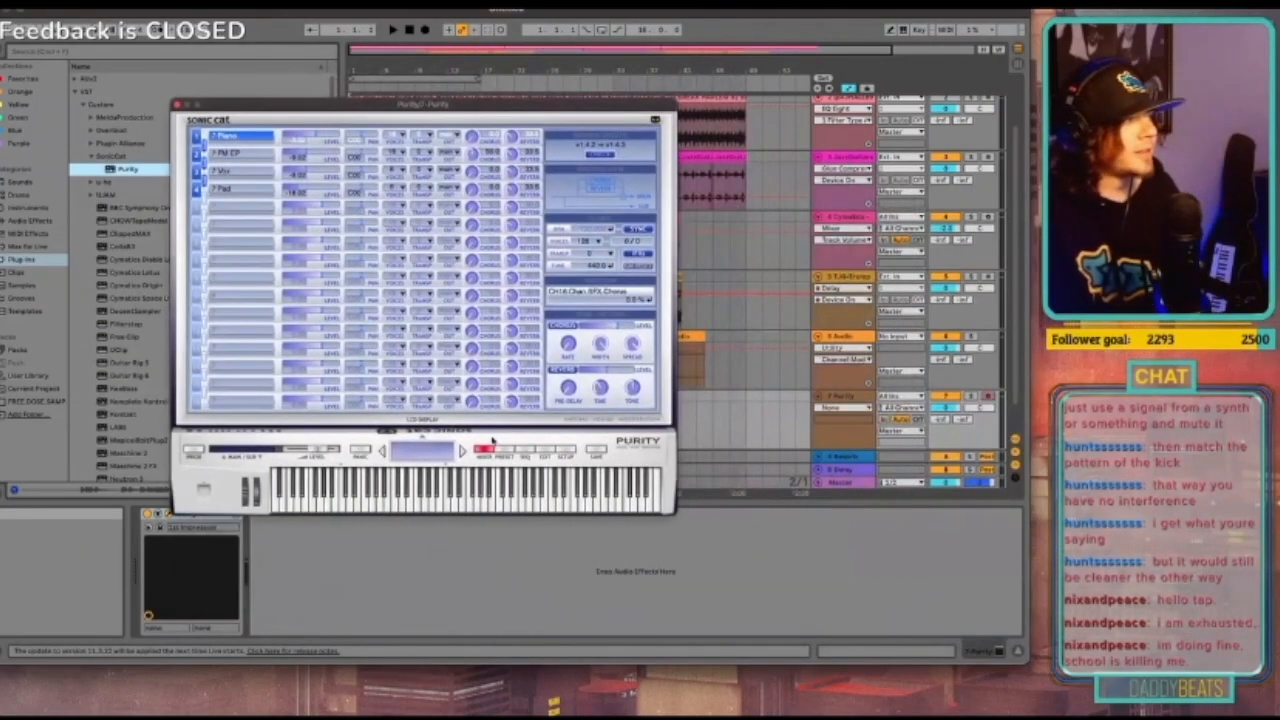
left_click(504, 451)
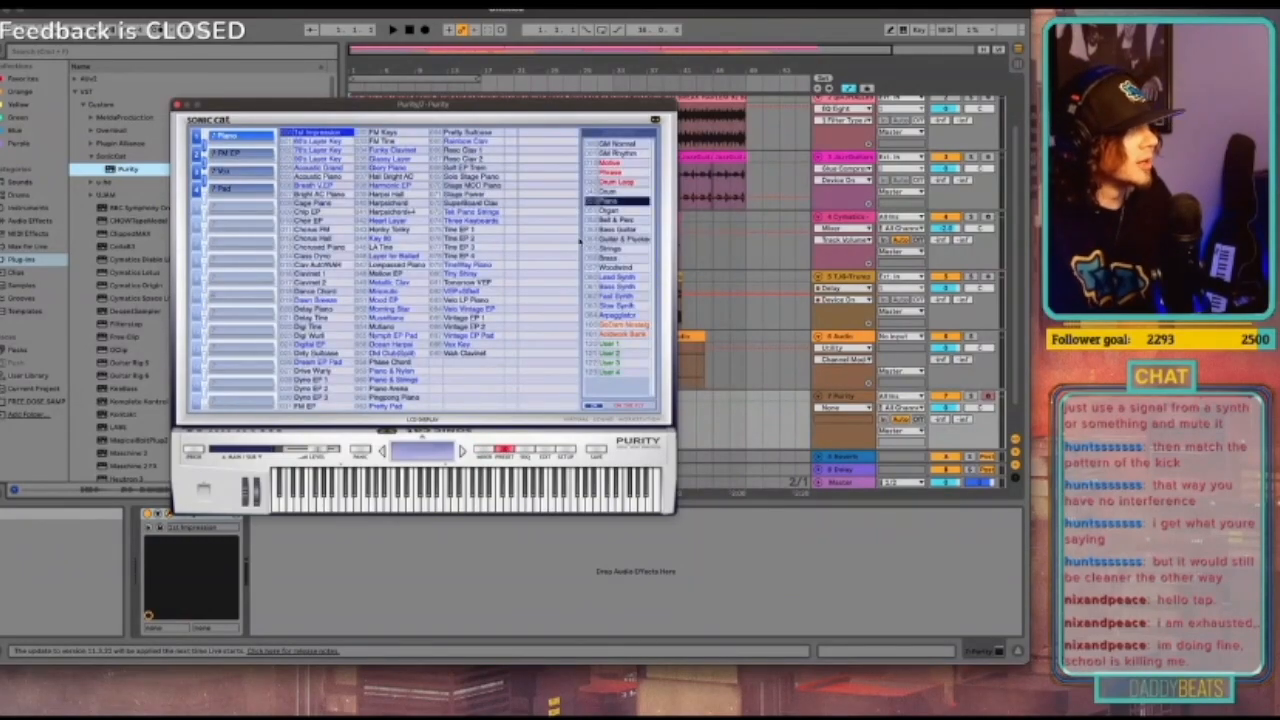
left_click(612, 210)
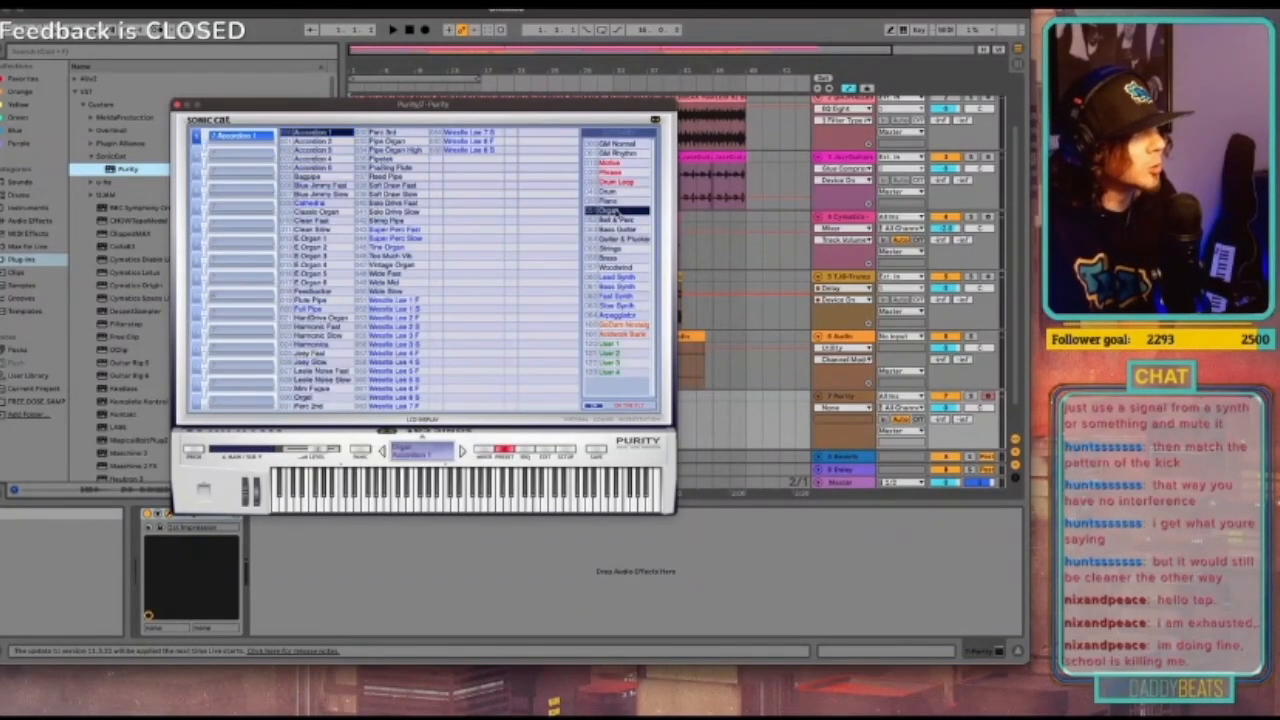
left_click(318, 371)
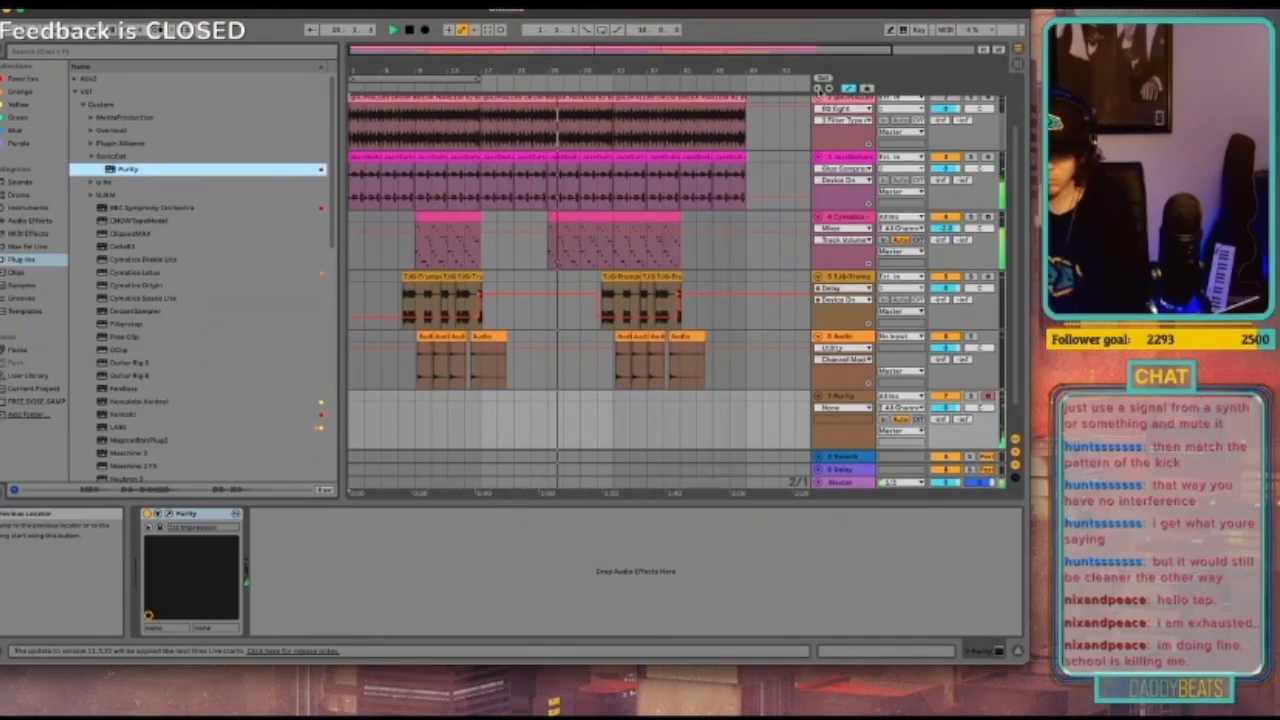
Step: Delete the chord hits in the second half of bar 25 in the Purity clip and select those late in bar 29
left_click_drag(547, 591, 579, 543)
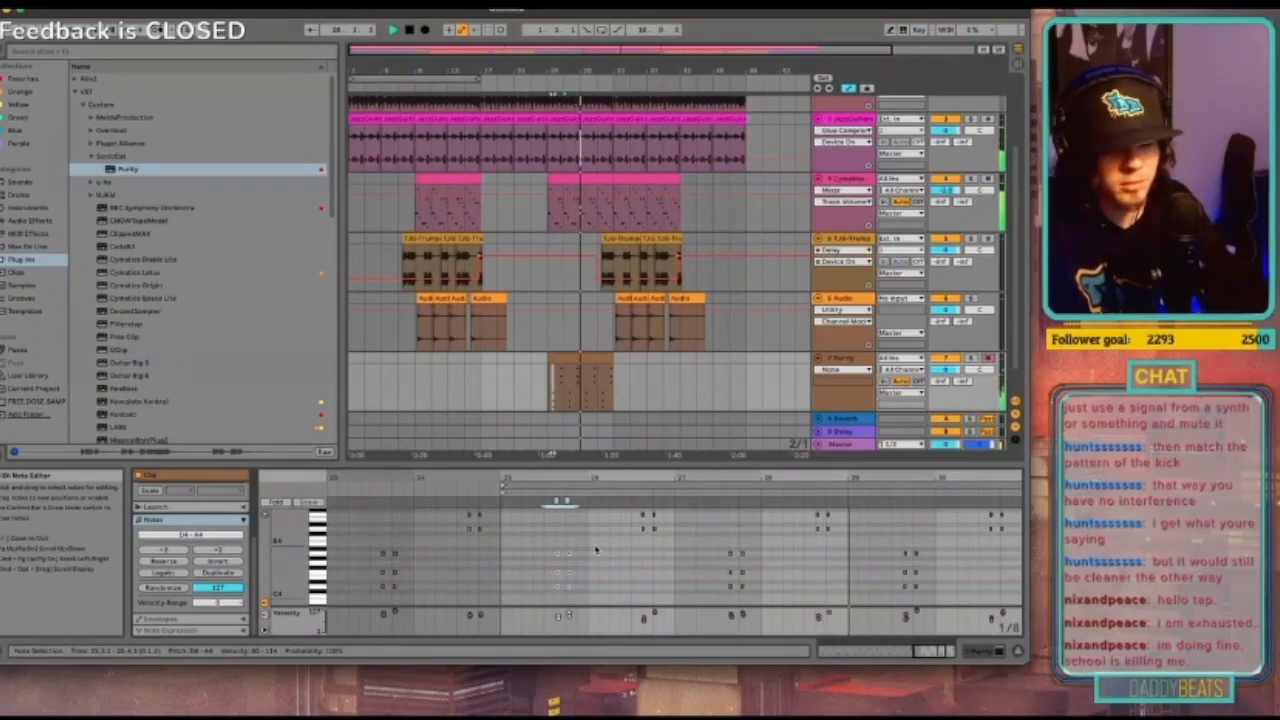
key("Delete")
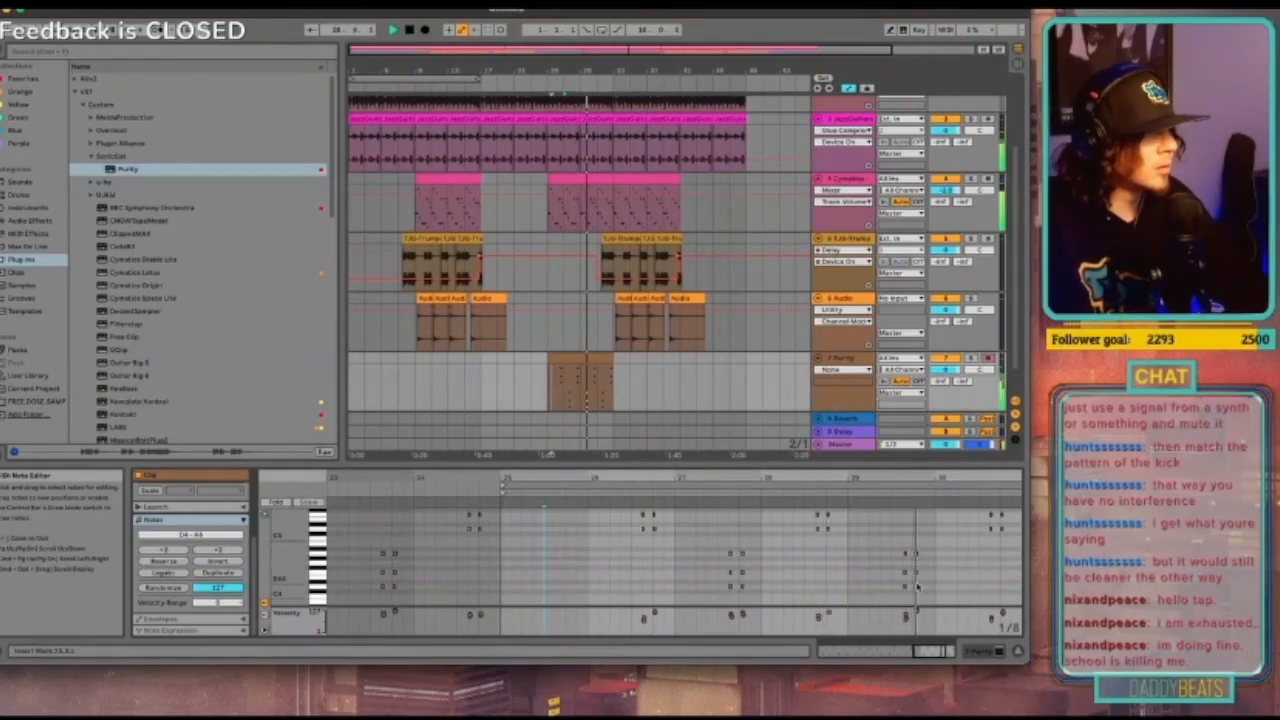
mouse_move(894, 594)
left_mouse_down()
mouse_move(914, 587)
mouse_move(927, 548)
left_mouse_up()
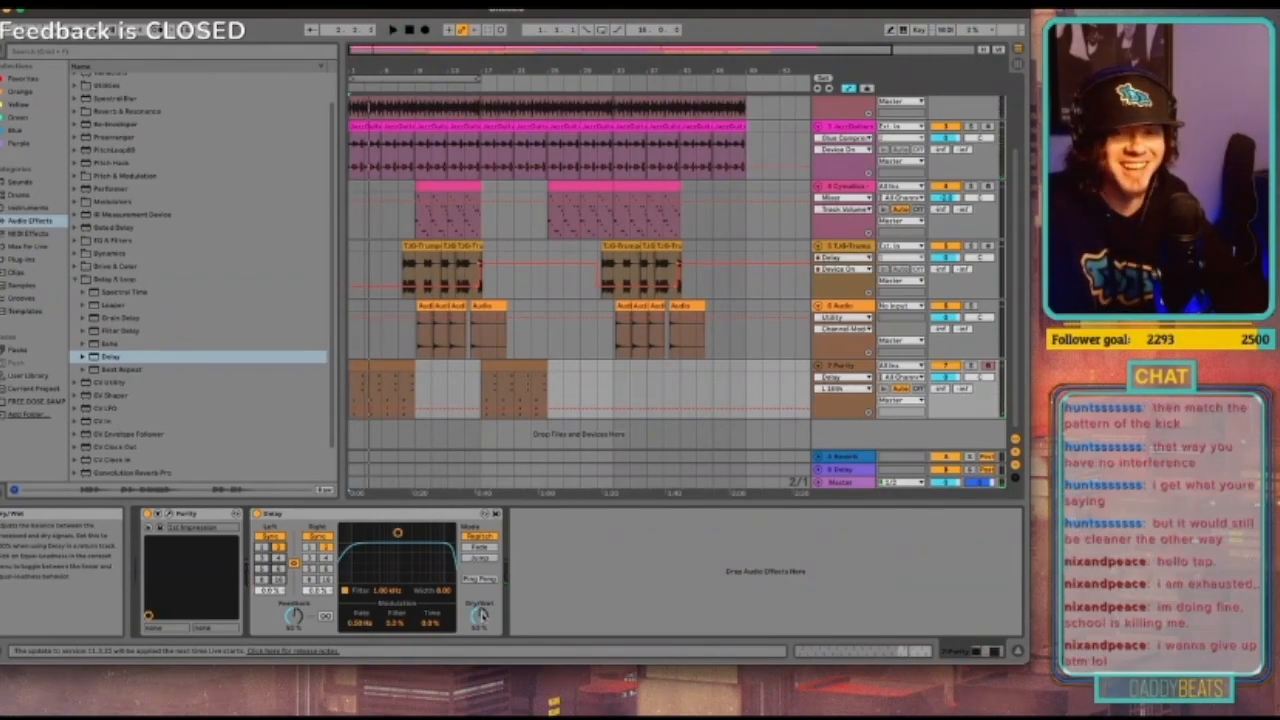
Step: Lower the Dry/Wet of the Delay on the Purity track and listen to the result in the arrangement
left_click(480, 615)
key("space")
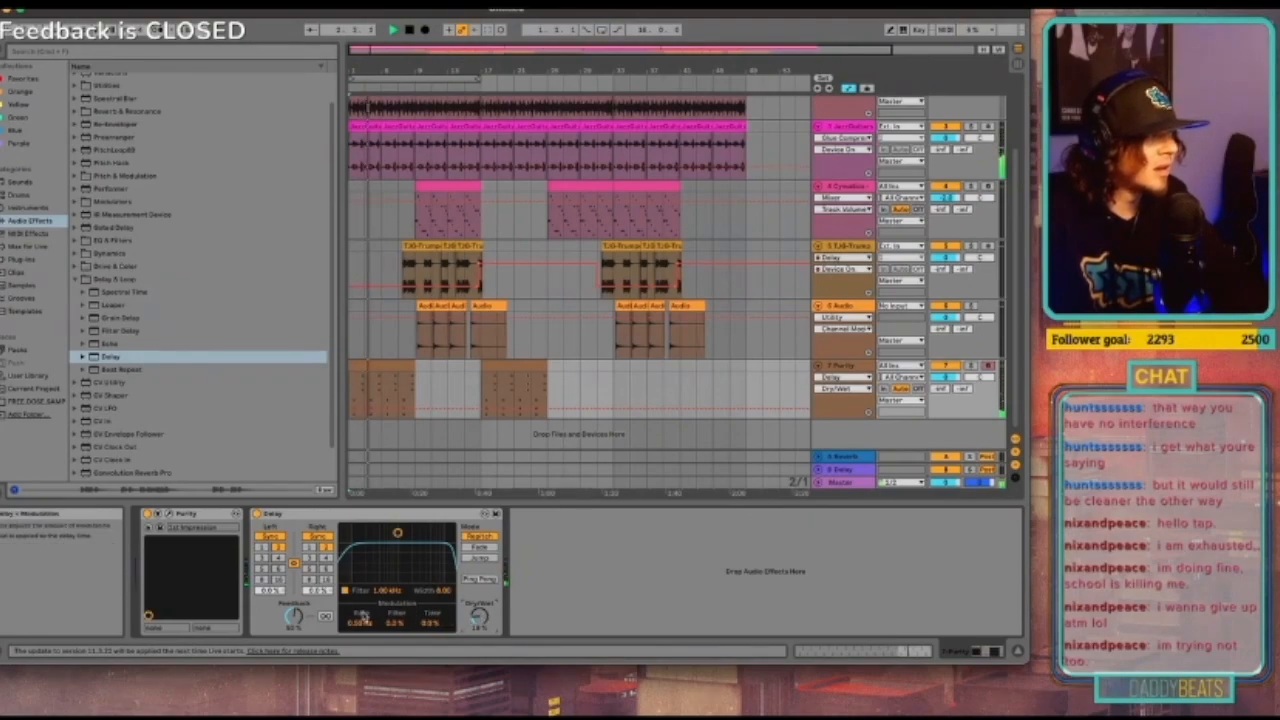
key("space")
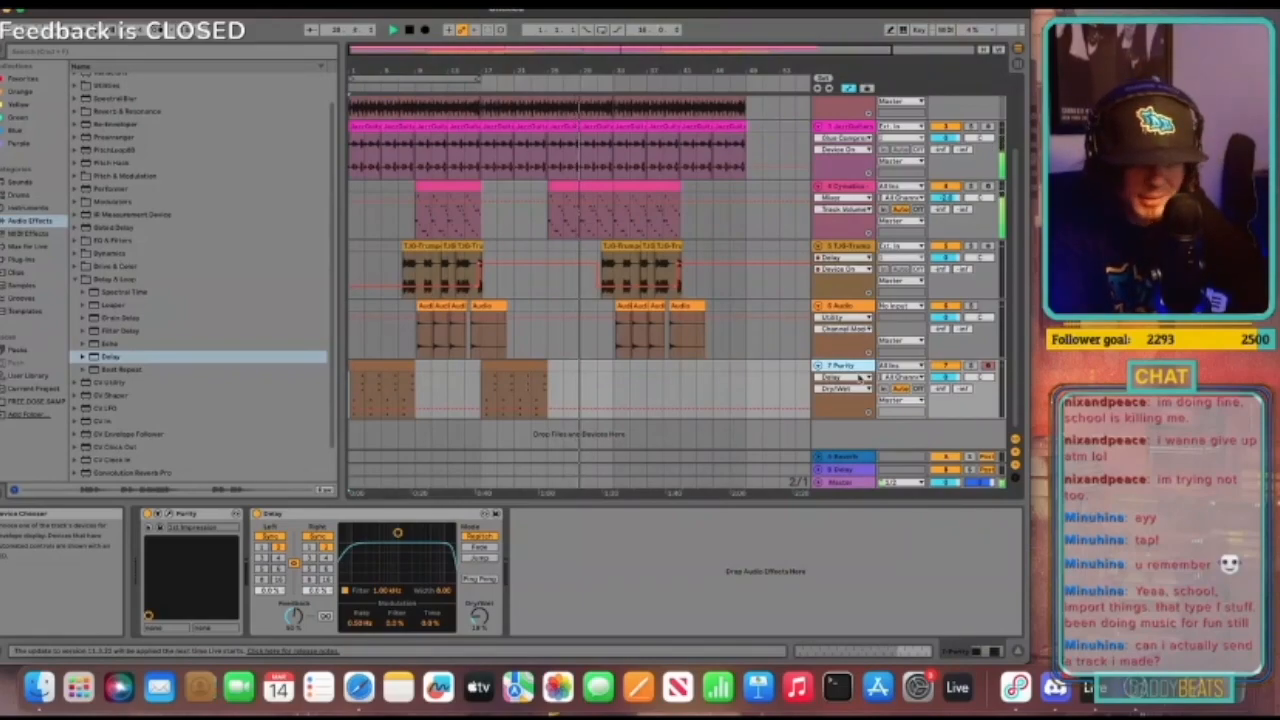
Step: Add a MIDI track with the Dusty Glockenspiel one-shot, capture the played melody as a clip and move it about four bars later
key("super+shift+t")
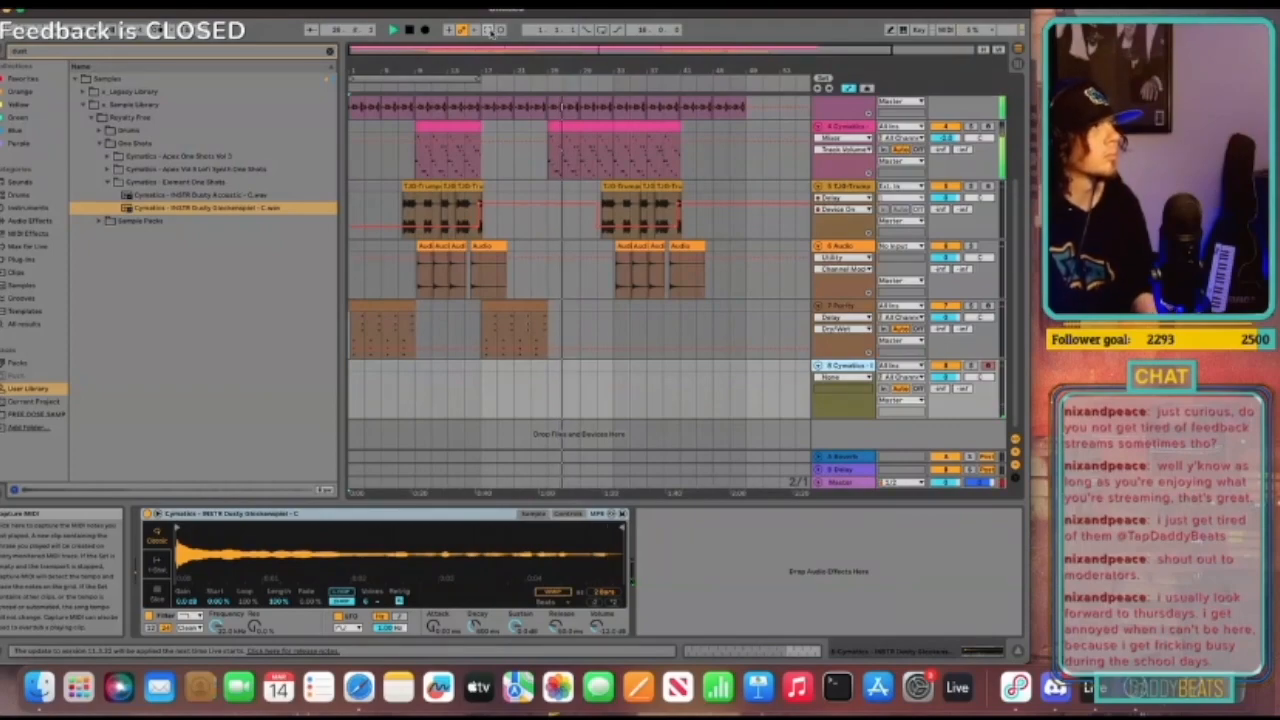
left_click(488, 30)
key("space")
left_click(540, 367)
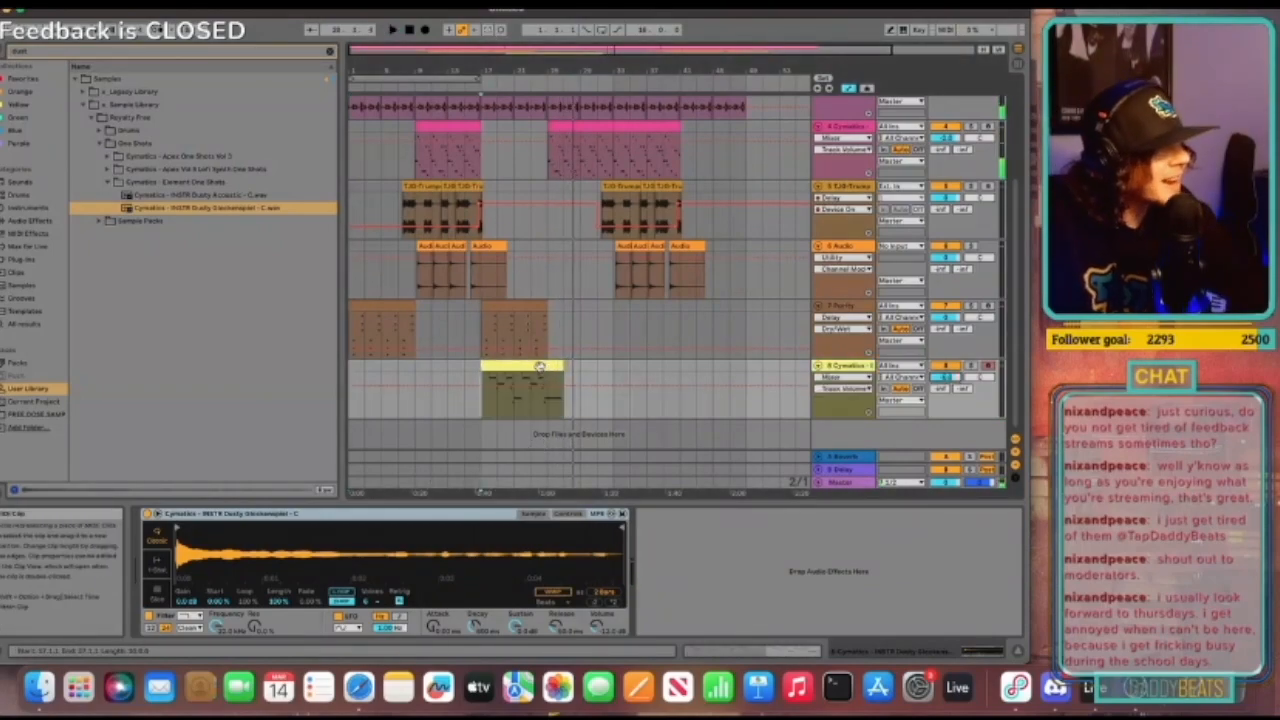
left_click_drag(540, 367, 577, 366)
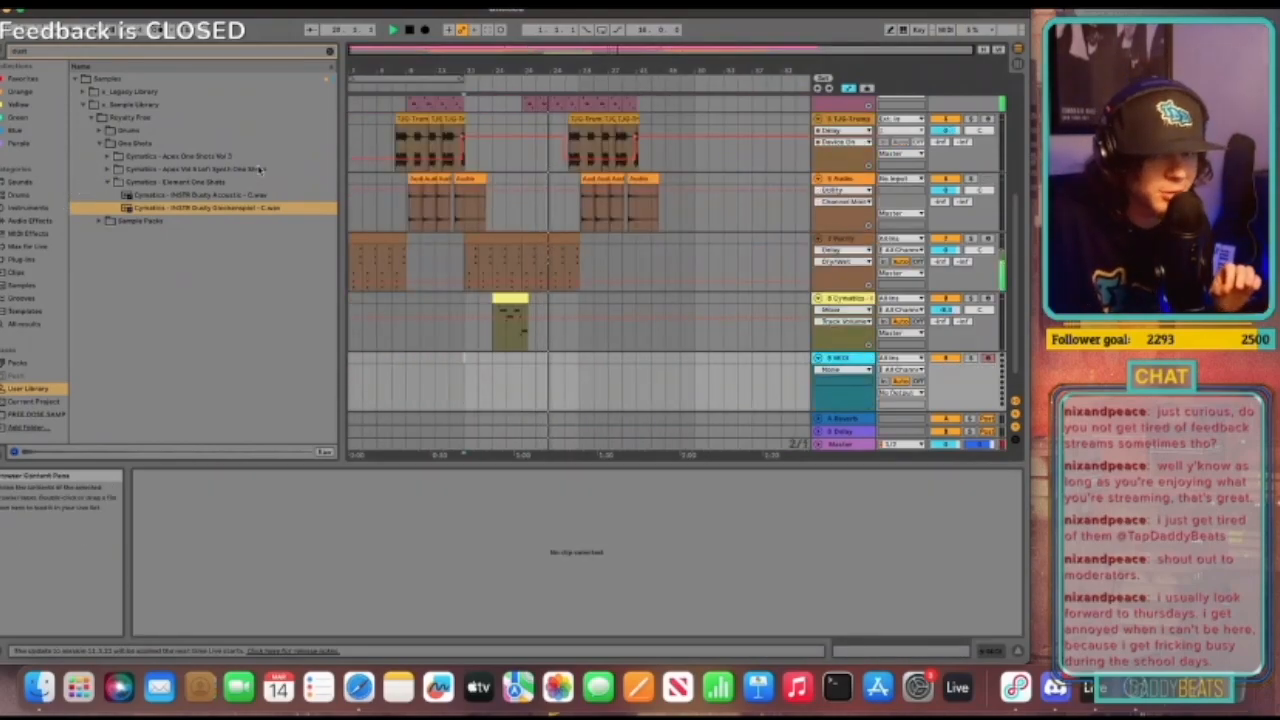
Step: Capture the Red Tape Piano performance as a clip on the DecentSampler track, extend its start back to bar 17, and mark bar 25
scroll(838, 328, "down", 1)
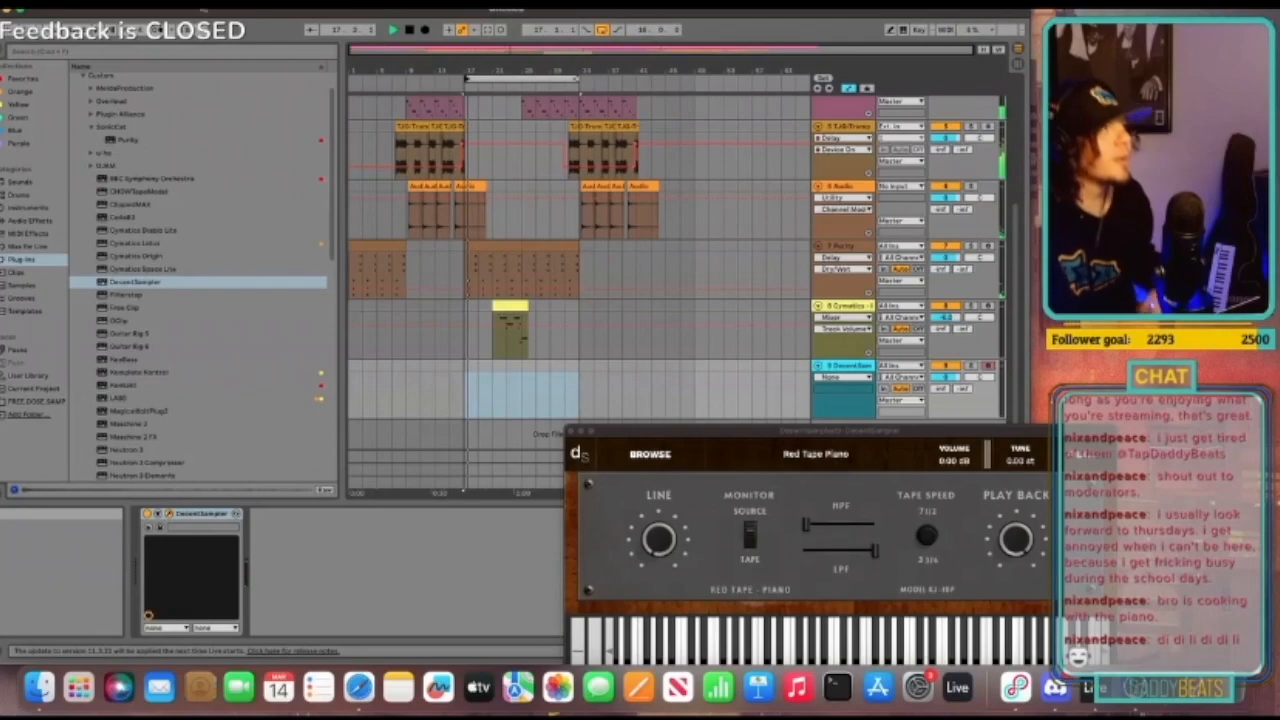
left_click(488, 30)
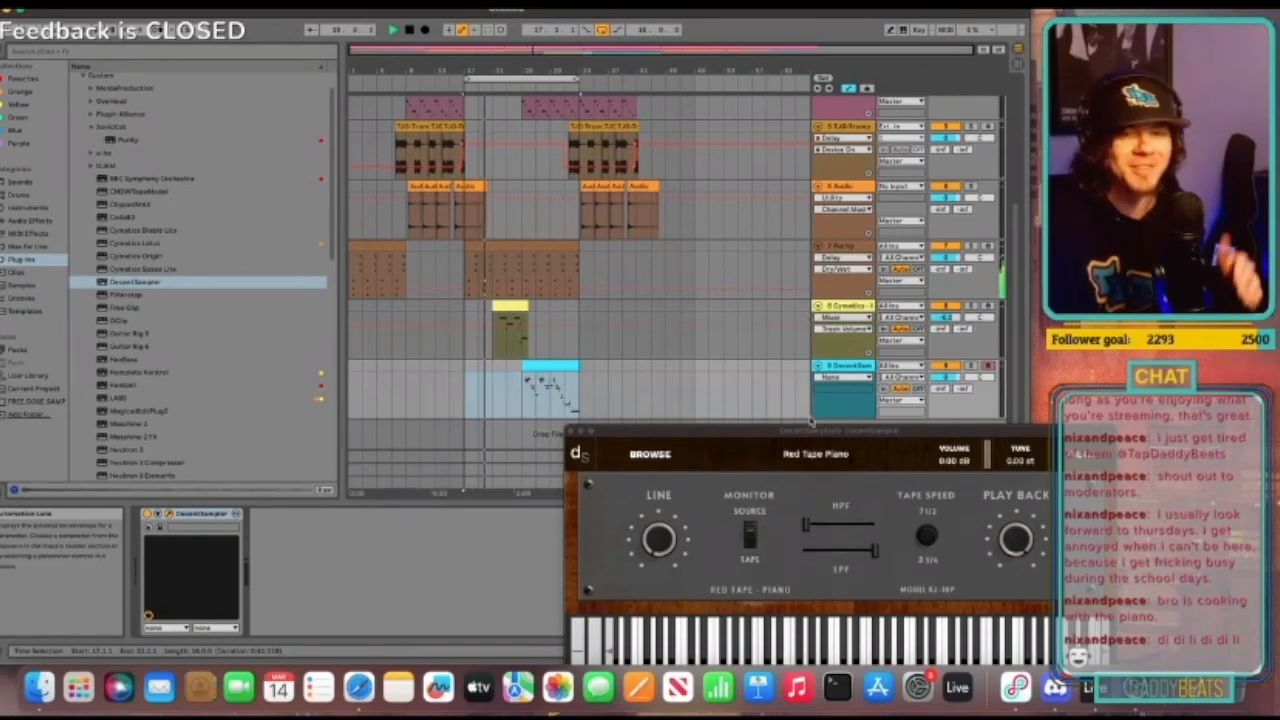
left_click_drag(521, 367, 468, 366)
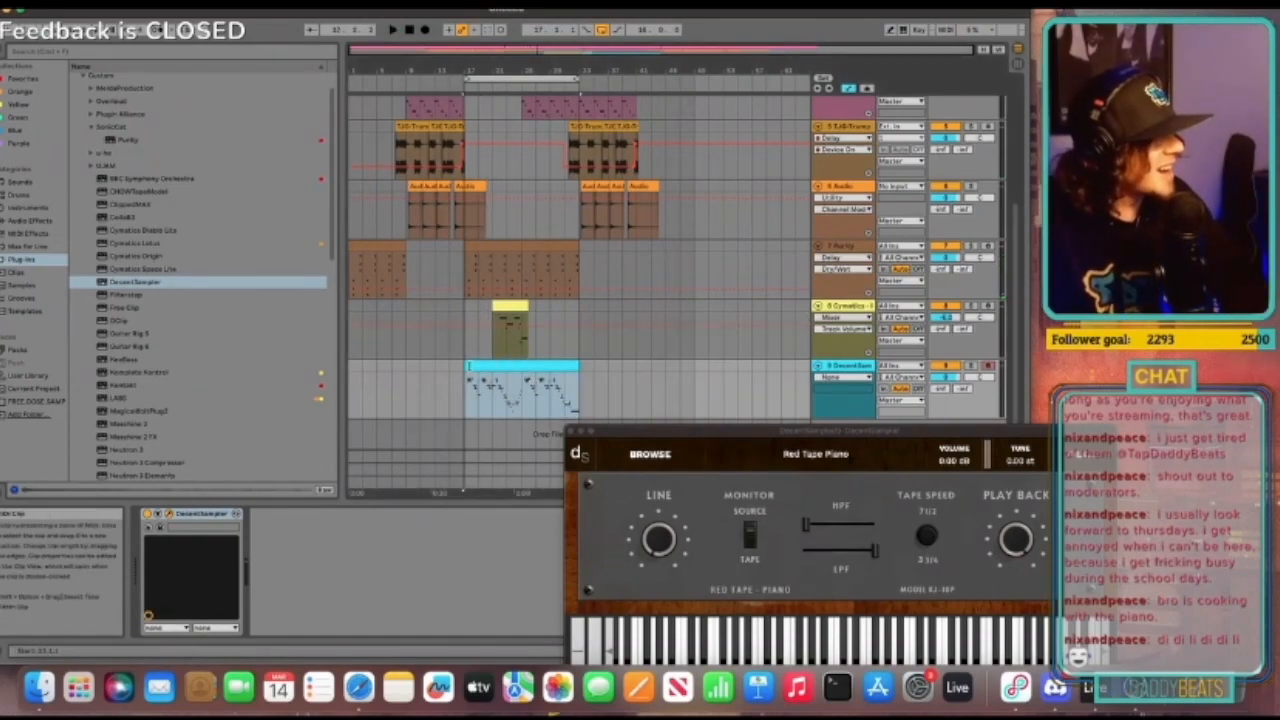
left_click(523, 391)
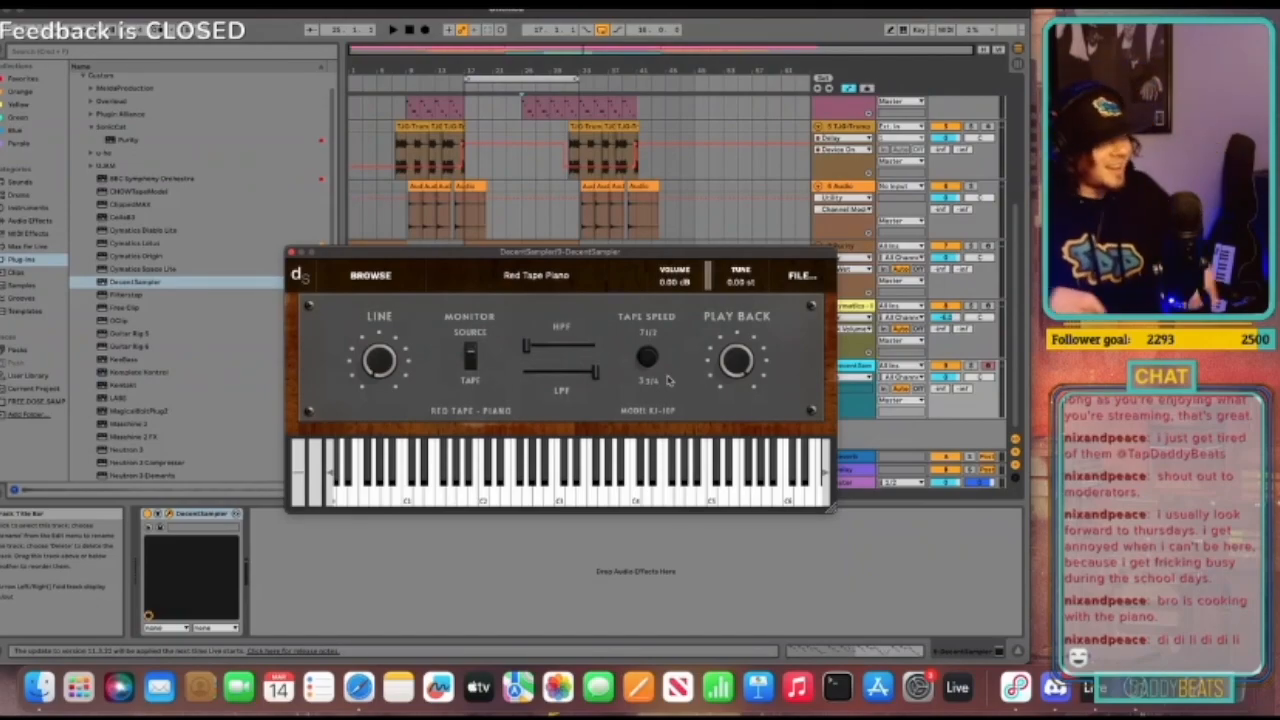
Step: Tighten the fast run around bar 27 of the piano clip on a 1/16 triplet grid and start the long high note on bar 28
left_click_drag(560, 251, 1012, 253)
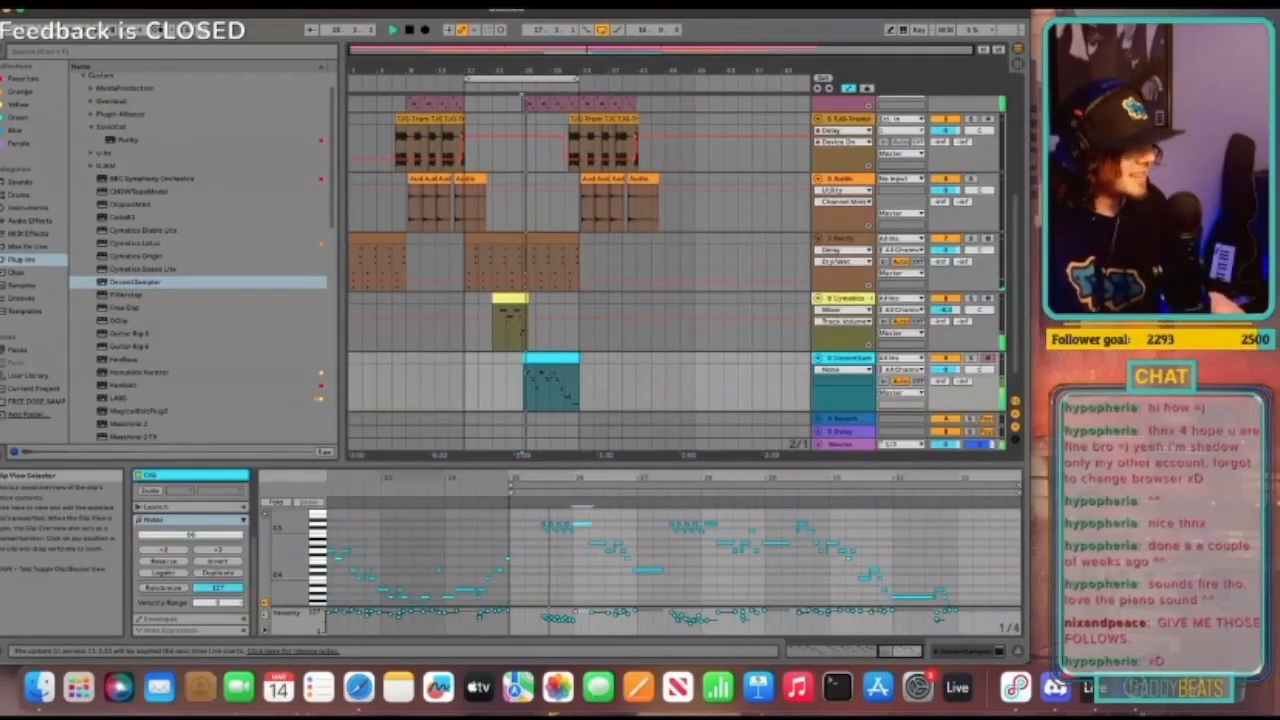
left_click_drag(897, 650, 892, 650)
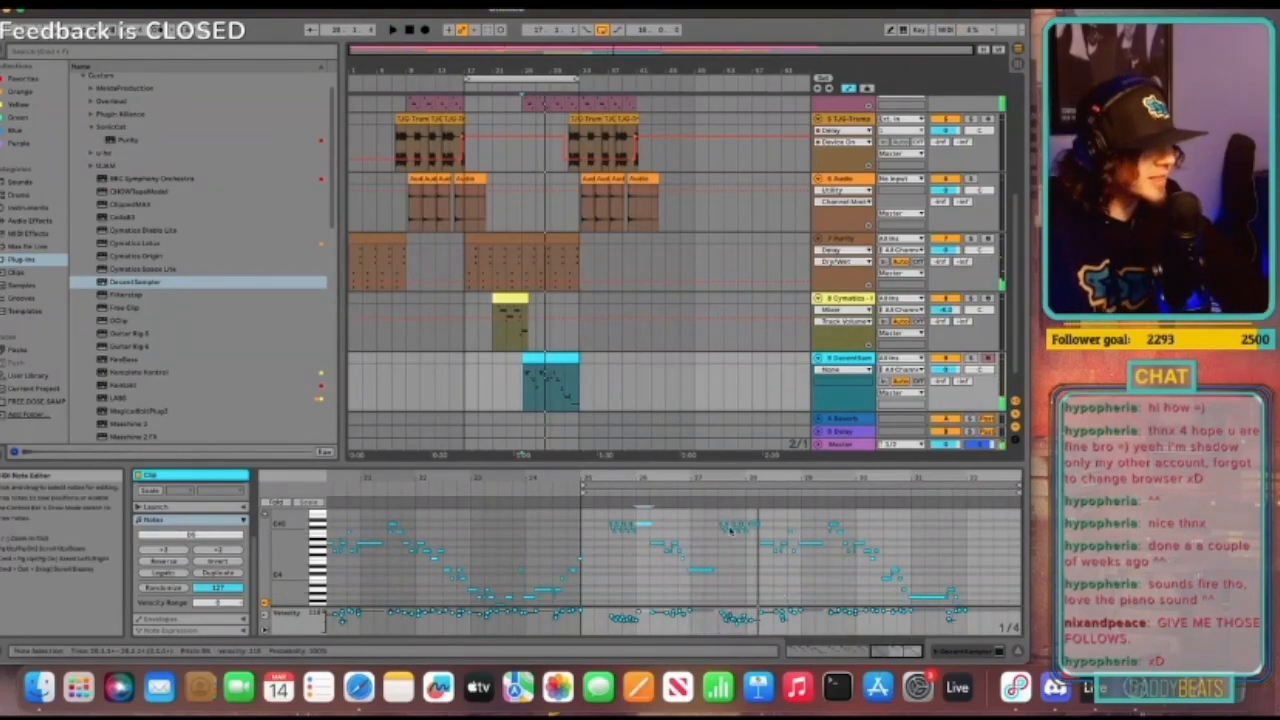
left_click_drag(901, 651, 902, 707)
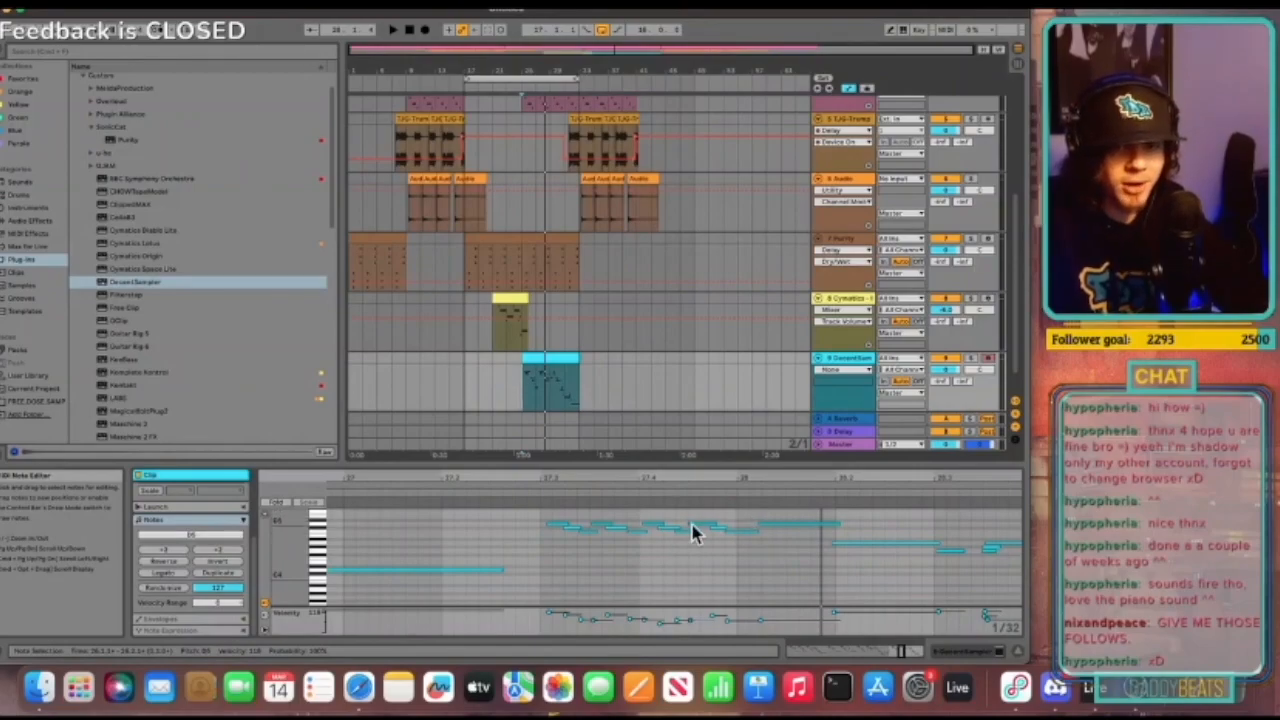
left_click(538, 494)
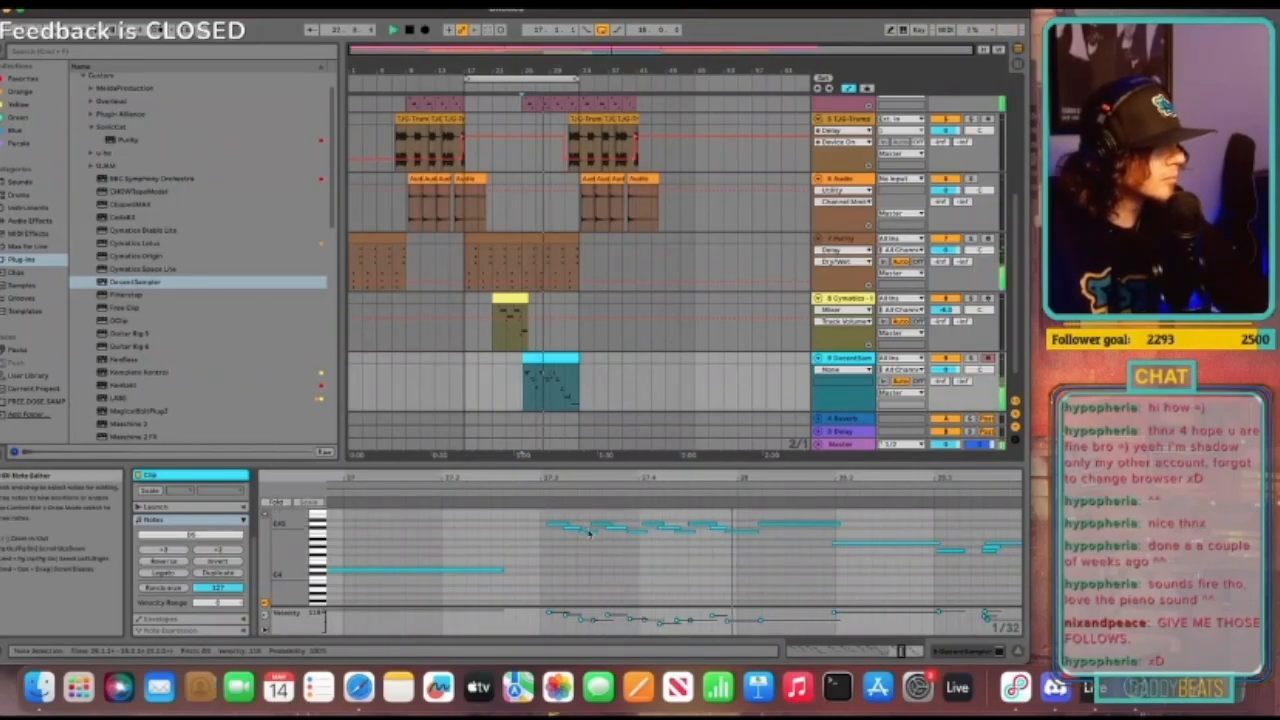
left_click_drag(538, 545, 585, 525)
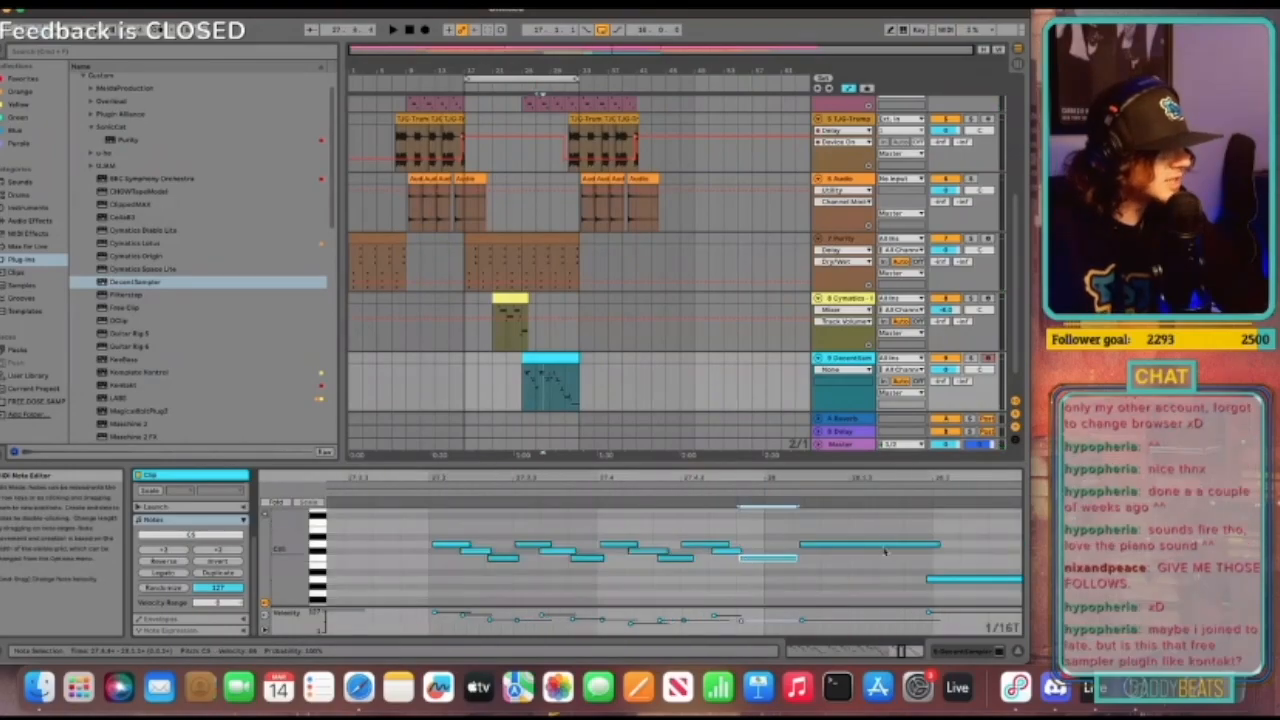
left_click_drag(838, 547, 810, 547)
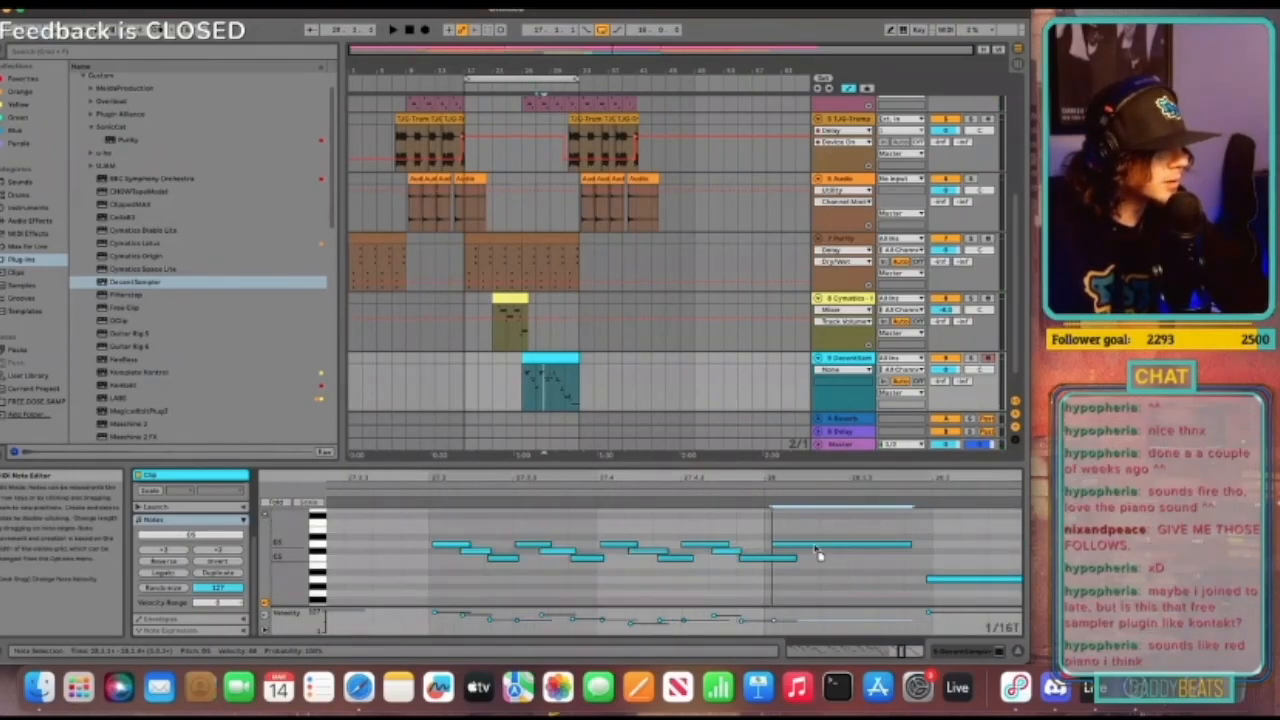
left_click(953, 578)
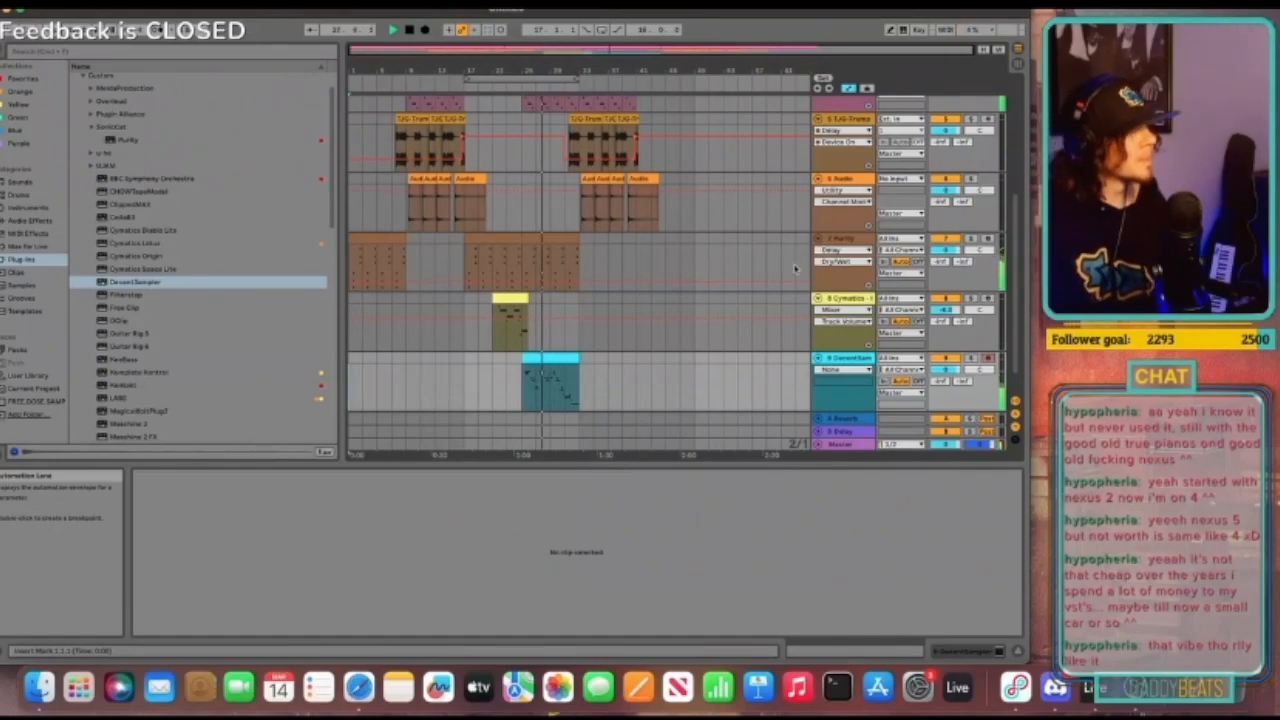
Step: Show the first drum track's volume automation, select its last four bars from 45 to 49 and open the options for that range
scroll(714, 234, "up", 5)
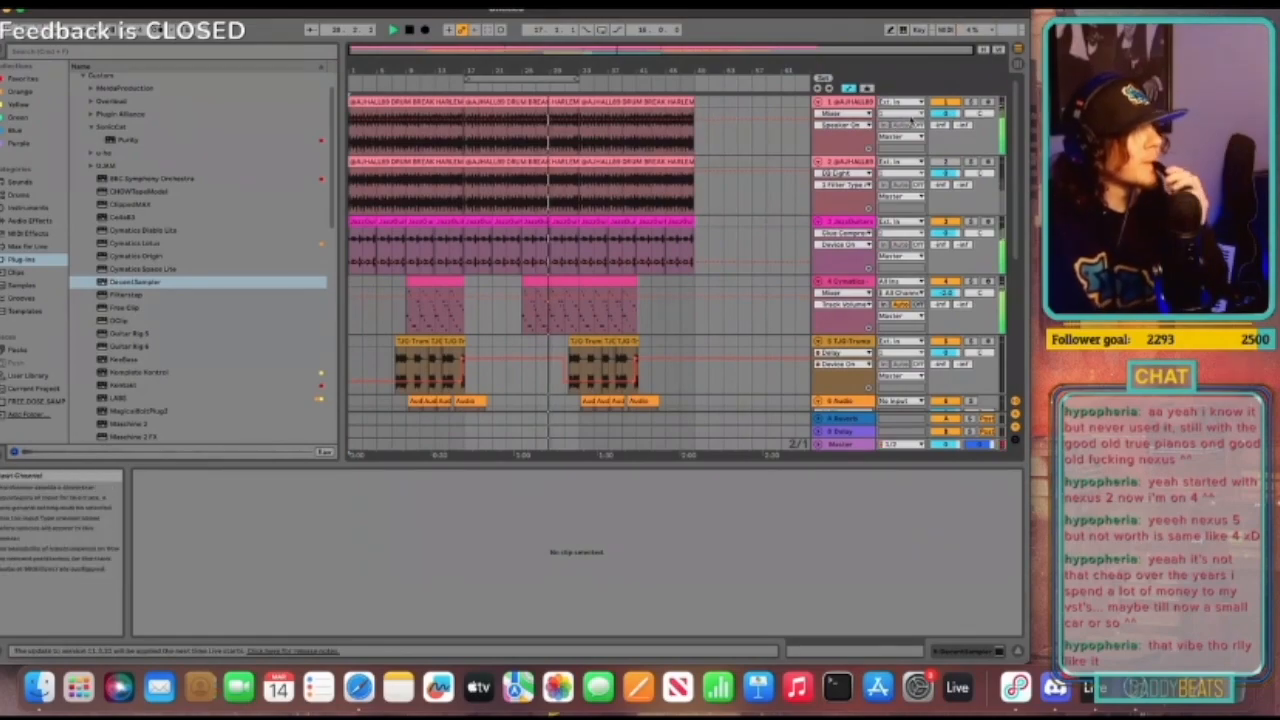
right_click(945, 120)
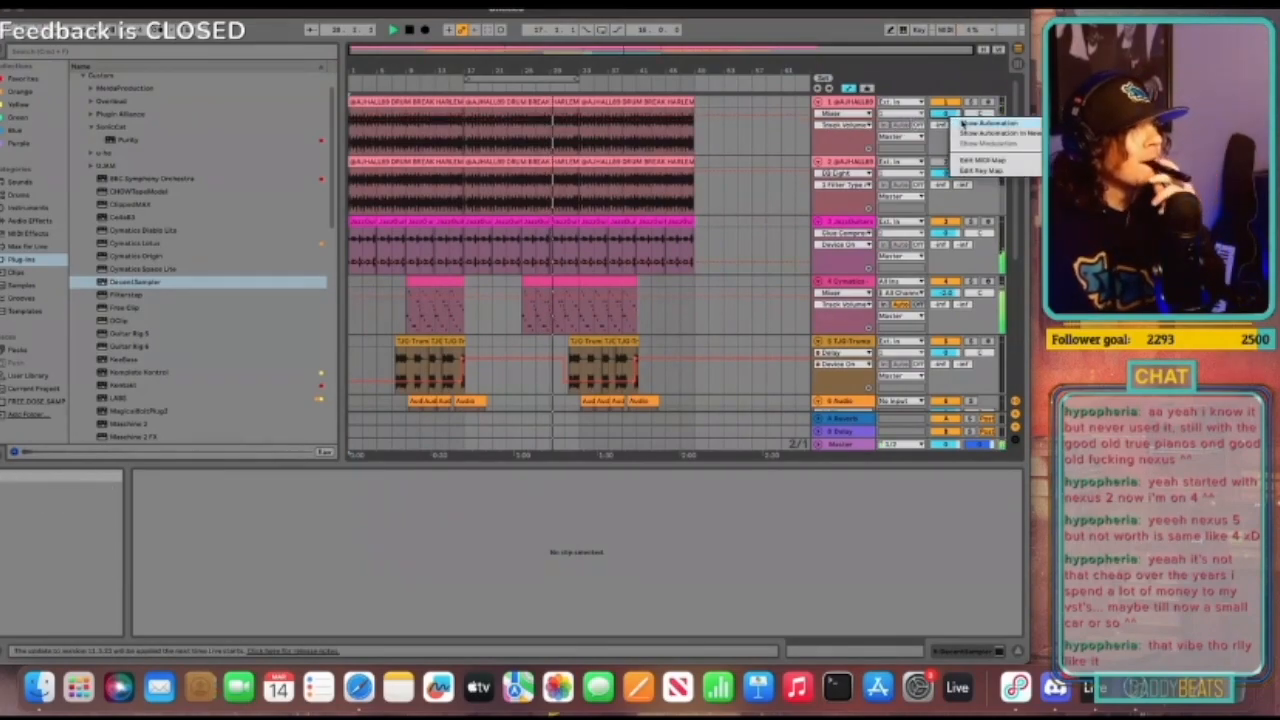
left_click(964, 124)
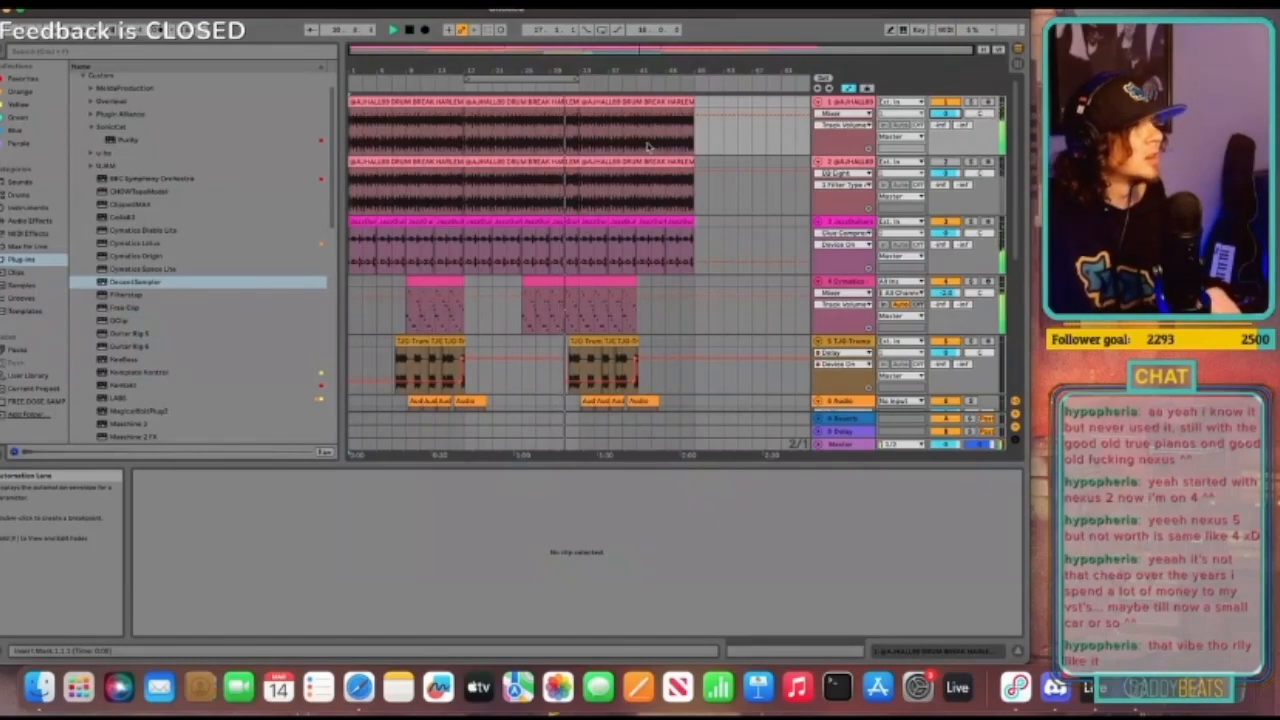
left_click_drag(666, 140, 697, 135)
right_click(684, 139)
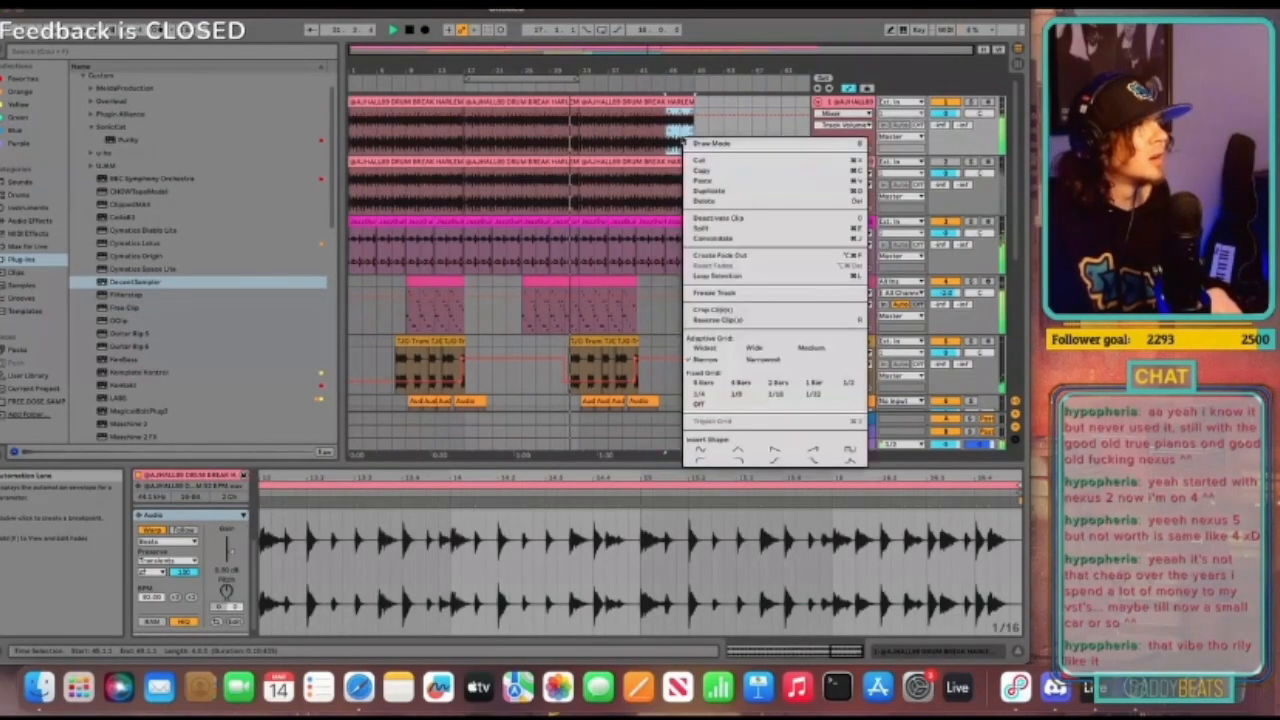